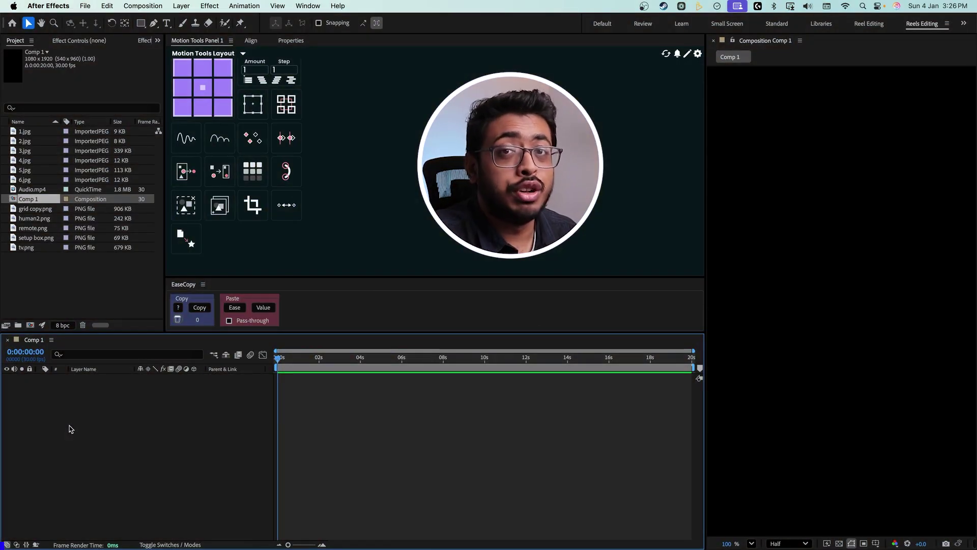
Step: Create a white solid layer named BG in the composition
{"action": "right_click", "coordinate": [71, 411]}
{"action": "mouse_move", "coordinate": [117, 417]}
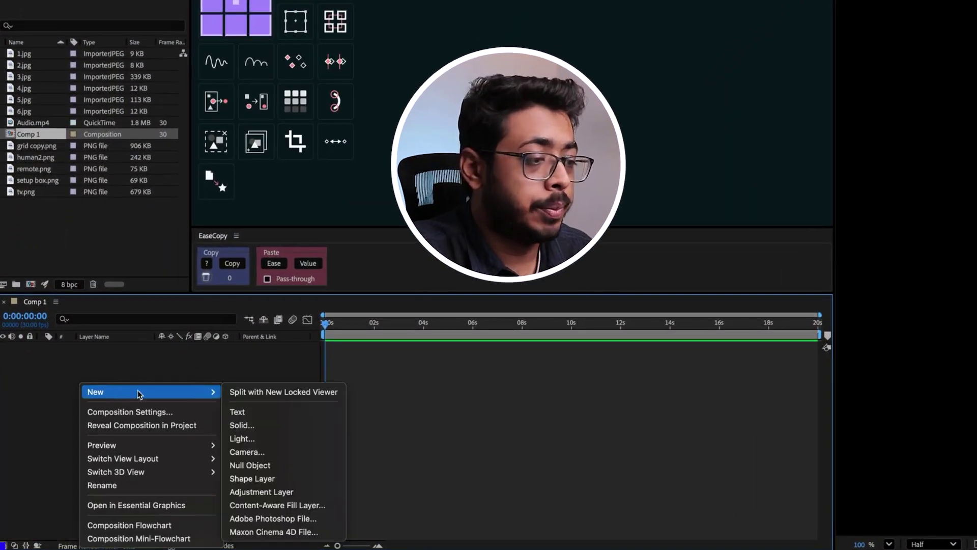
{"action": "left_click", "coordinate": [268, 429]}
{"action": "type", "text": "BG"}
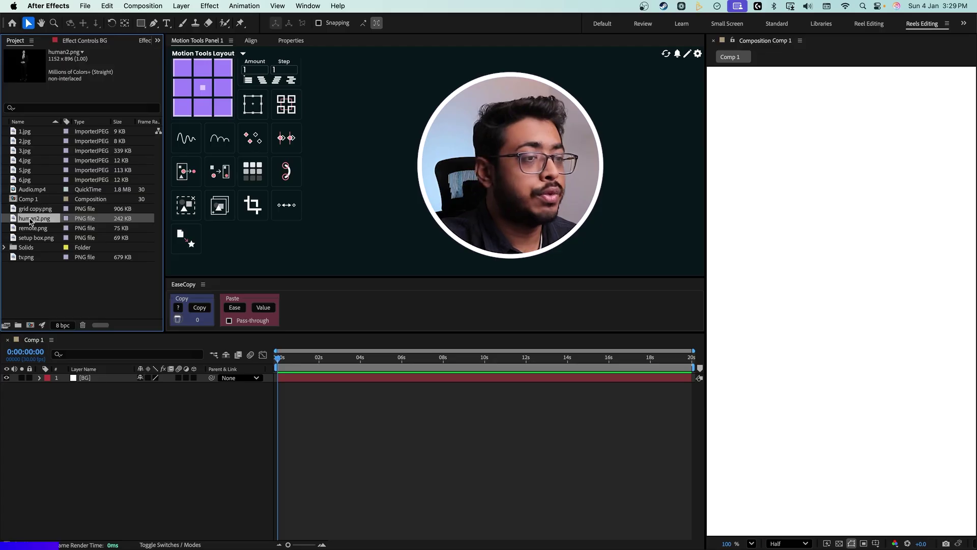
Step: Add human2.png above the BG layer, scale it to 331%, and place the man waist-up in the lower part of the frame
{"action": "left_click_drag", "start_coordinate": [43, 237], "coordinate": [92, 380]}
{"action": "key", "text": "s"}
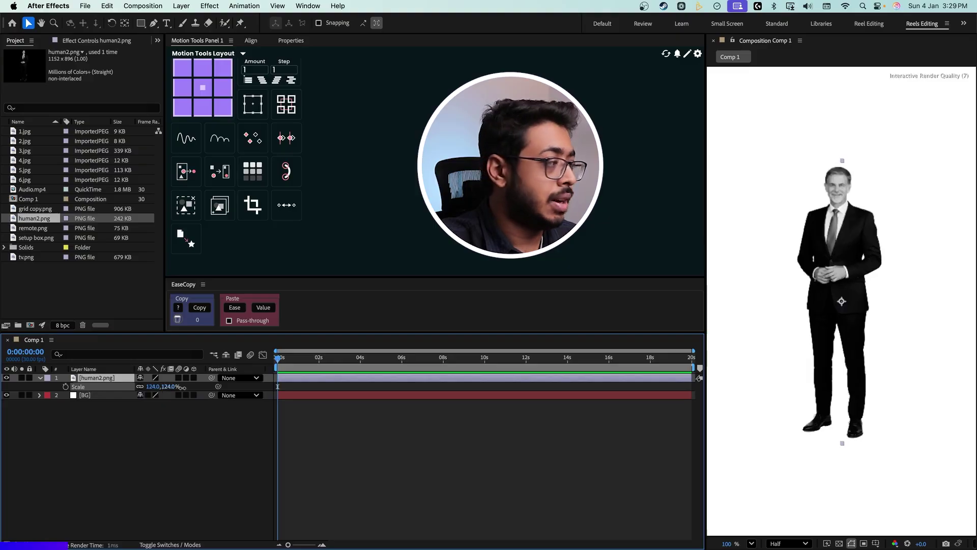
{"action": "left_click_drag", "start_coordinate": [166, 387], "coordinate": [331, 390]}
{"action": "left_click_drag", "start_coordinate": [882, 450], "coordinate": [866, 497]}
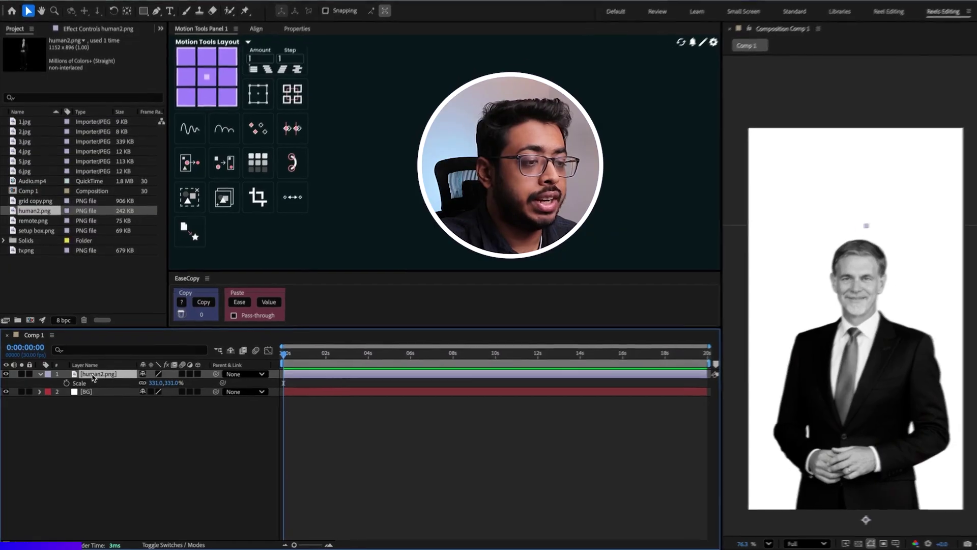
Step: Apply a Drop Shadow layer style to human2.png with a distance of 60 and an increased size for a soft shadow
{"action": "right_click", "coordinate": [92, 382]}
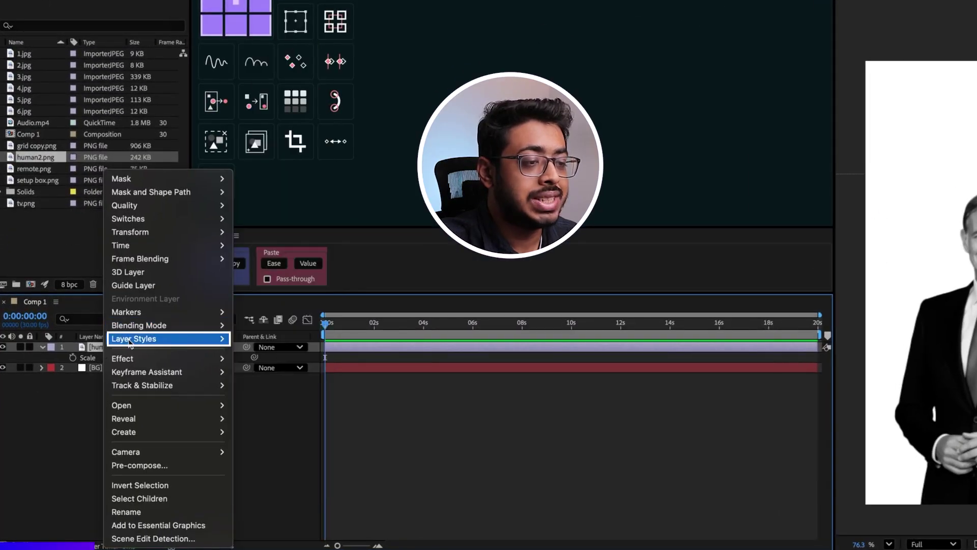
{"action": "mouse_move", "coordinate": [130, 344]}
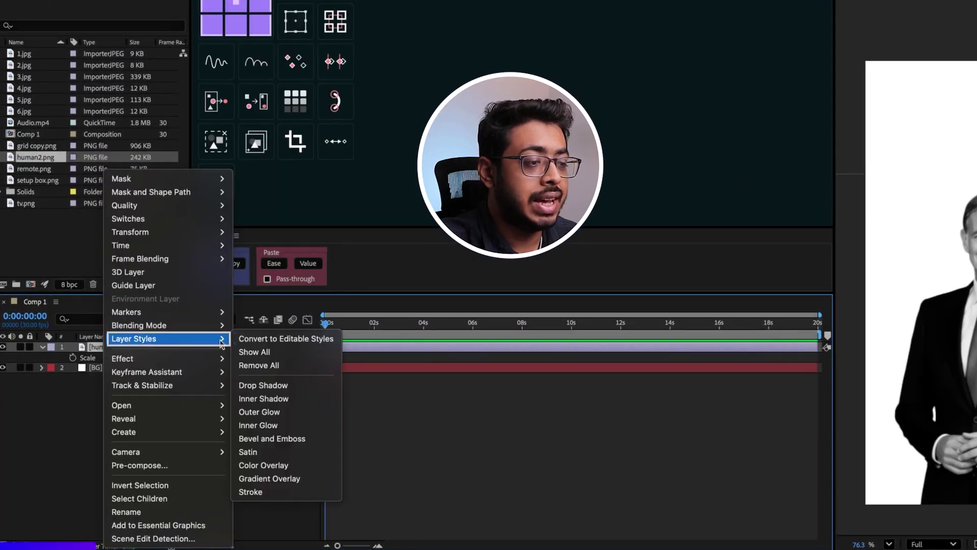
{"action": "left_click", "coordinate": [256, 383]}
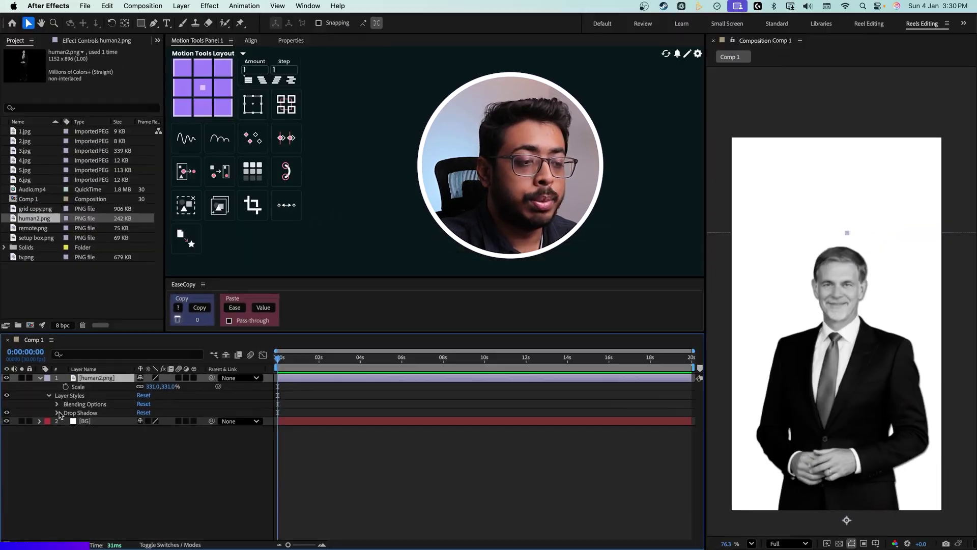
{"action": "left_click", "coordinate": [63, 389]}
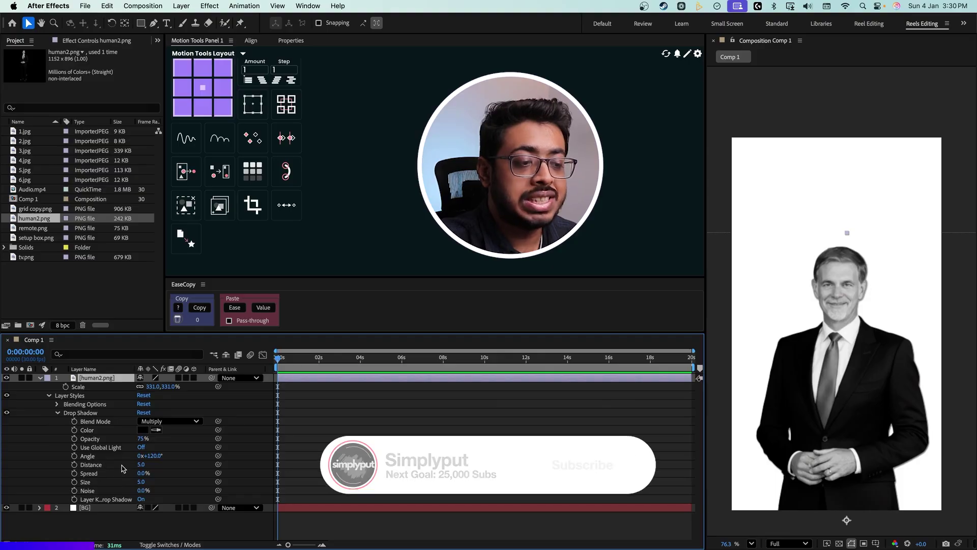
{"action": "left_click_drag", "start_coordinate": [141, 465], "coordinate": [174, 469]}
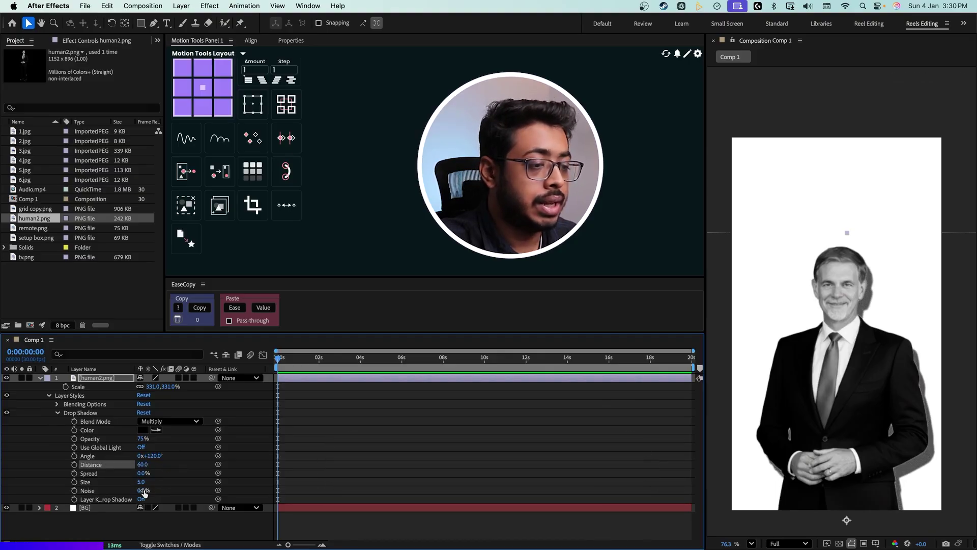
{"action": "left_click_drag", "start_coordinate": [141, 484], "coordinate": [160, 484]}
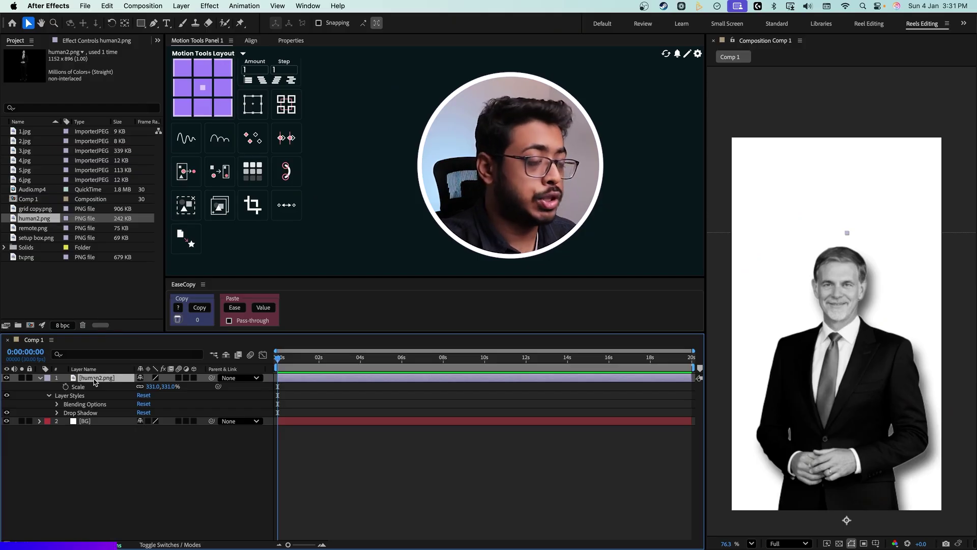
Step: Separate the dimensions of the human2.png layer's Position property
{"action": "key", "text": "p"}
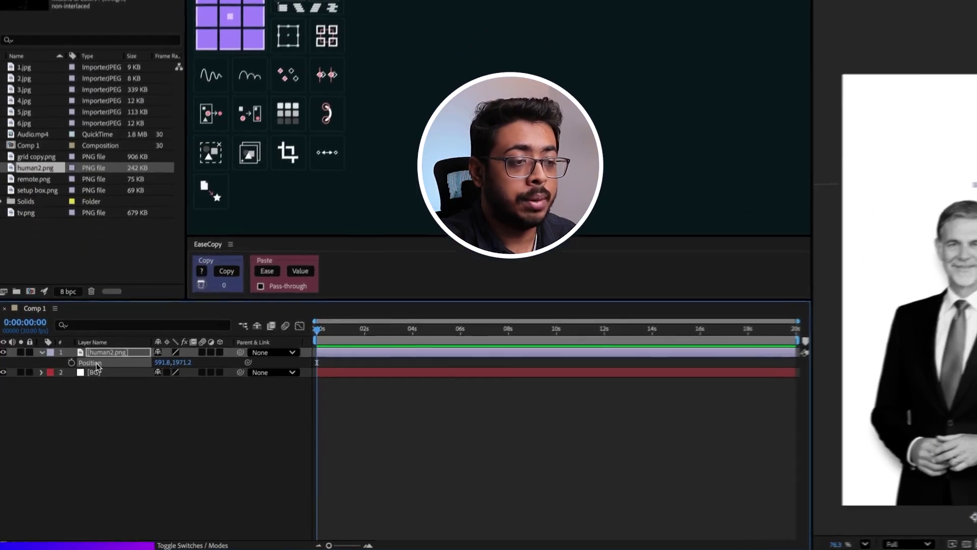
{"action": "right_click", "coordinate": [85, 389]}
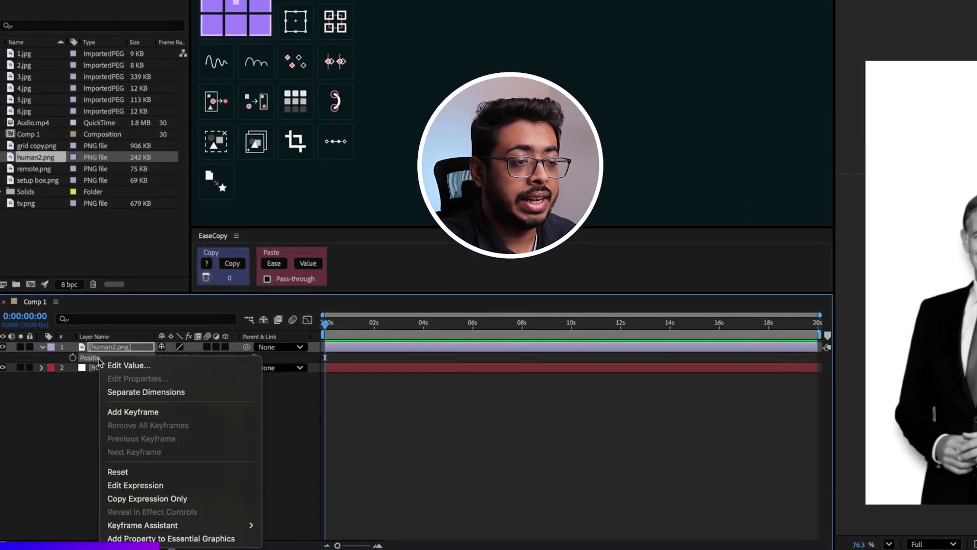
{"action": "left_click", "coordinate": [146, 392]}
Step: Keyframe human2.png's Y Position to rise from 3344.2 below the frame at the start to 1971.2 at frame 20
{"action": "left_click_drag", "start_coordinate": [277, 396], "coordinate": [299, 395]}
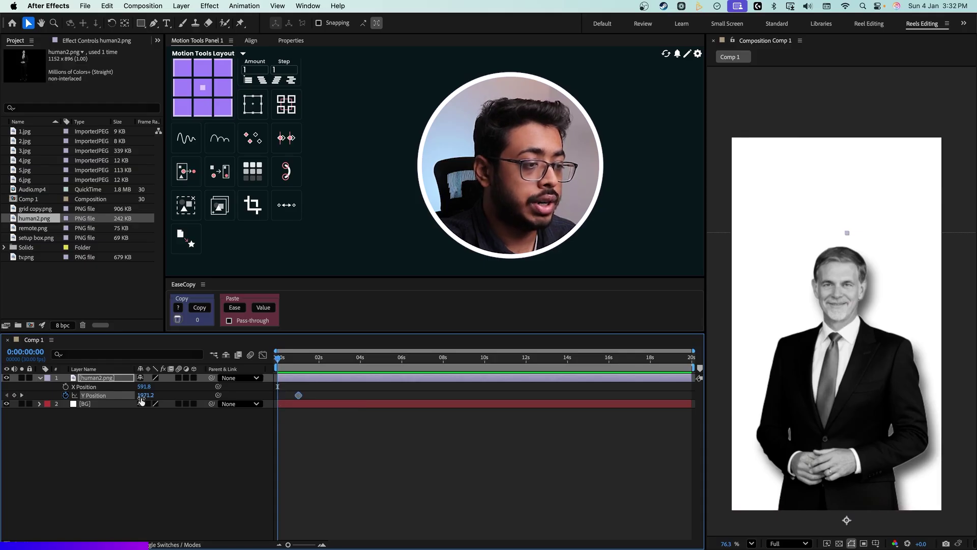
{"action": "left_click_drag", "start_coordinate": [142, 400], "coordinate": [777, 374]}
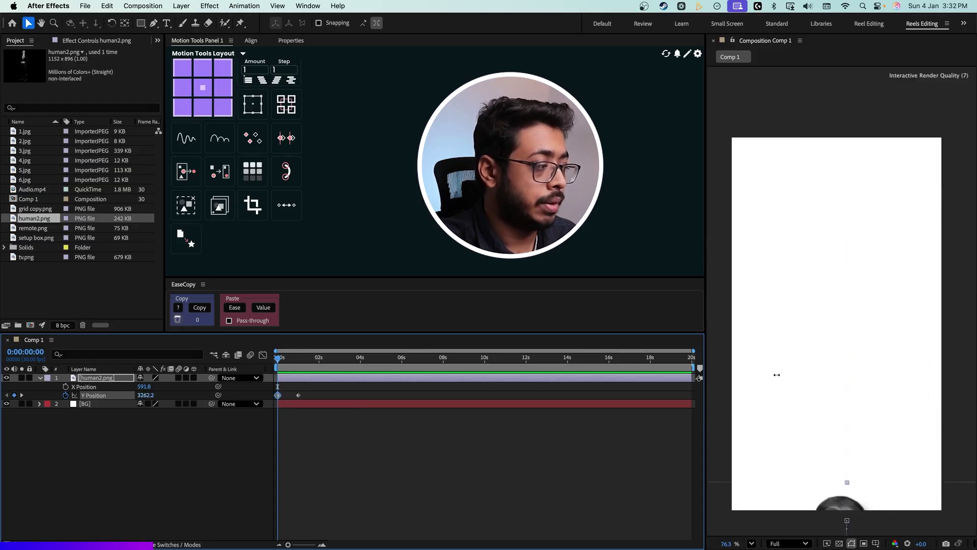
{"action": "left_click", "coordinate": [322, 546]}
{"action": "left_click", "coordinate": [322, 545]}
{"action": "left_click_drag", "start_coordinate": [358, 396], "coordinate": [333, 395]}
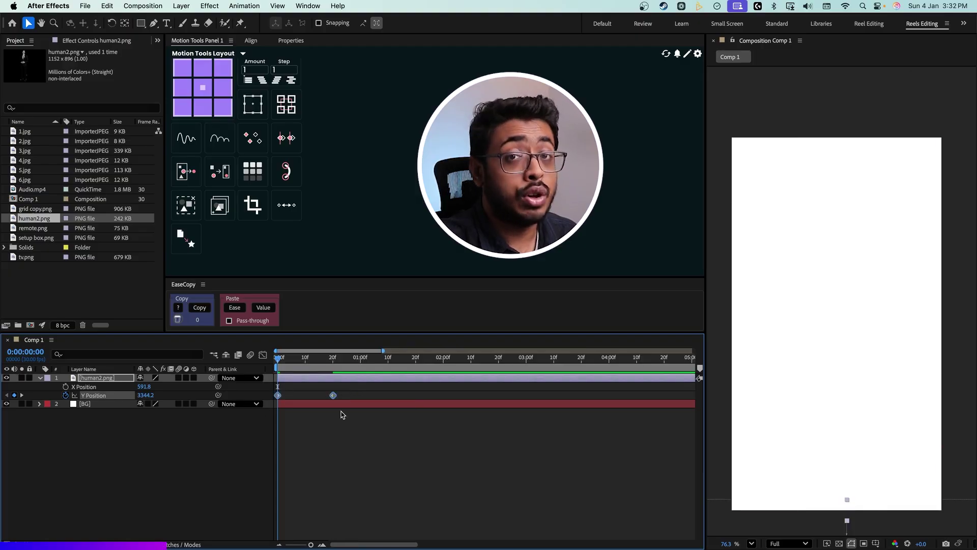
Step: Reshape human2.png's Y Position value graph into a steep start with a gradual finish, and preview the rise
{"action": "left_click", "coordinate": [262, 356]}
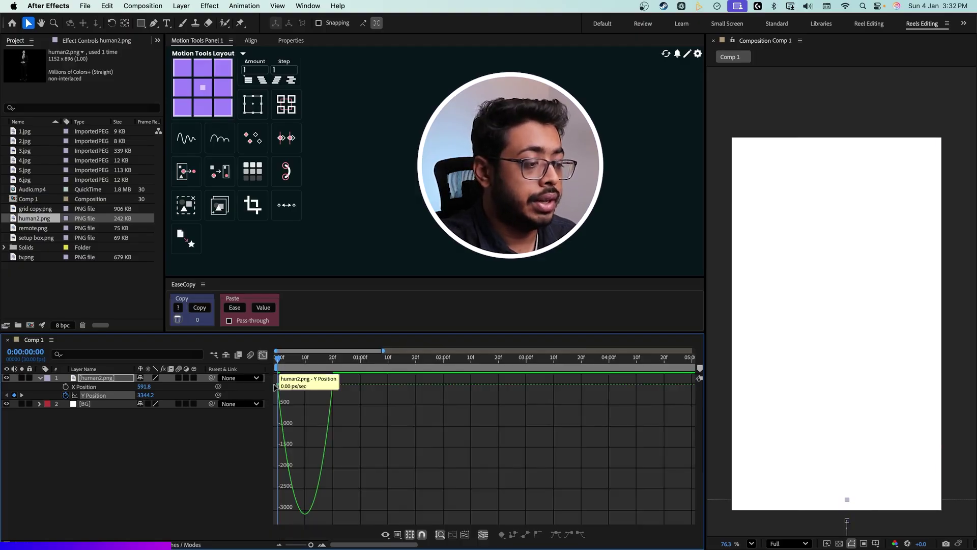
{"action": "left_click", "coordinate": [386, 535]}
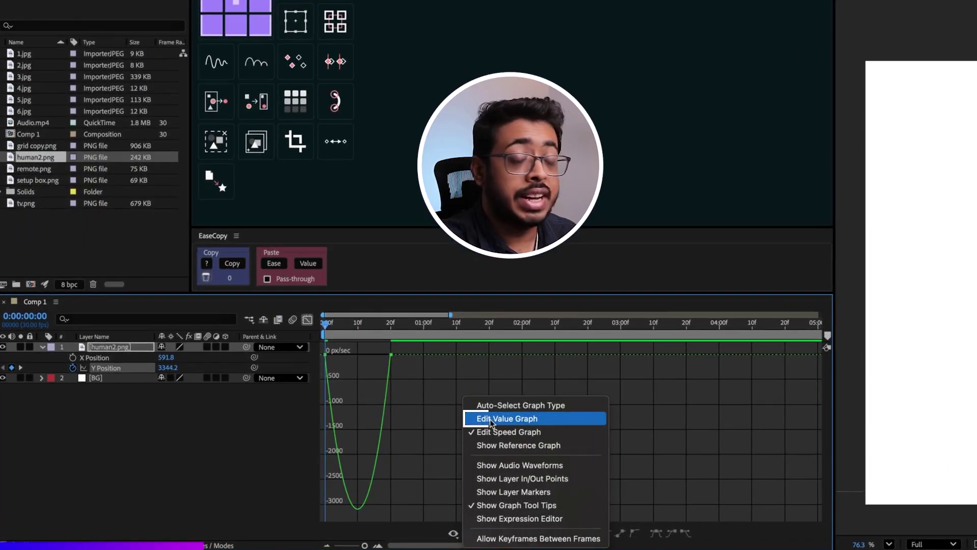
{"action": "left_click", "coordinate": [491, 418]}
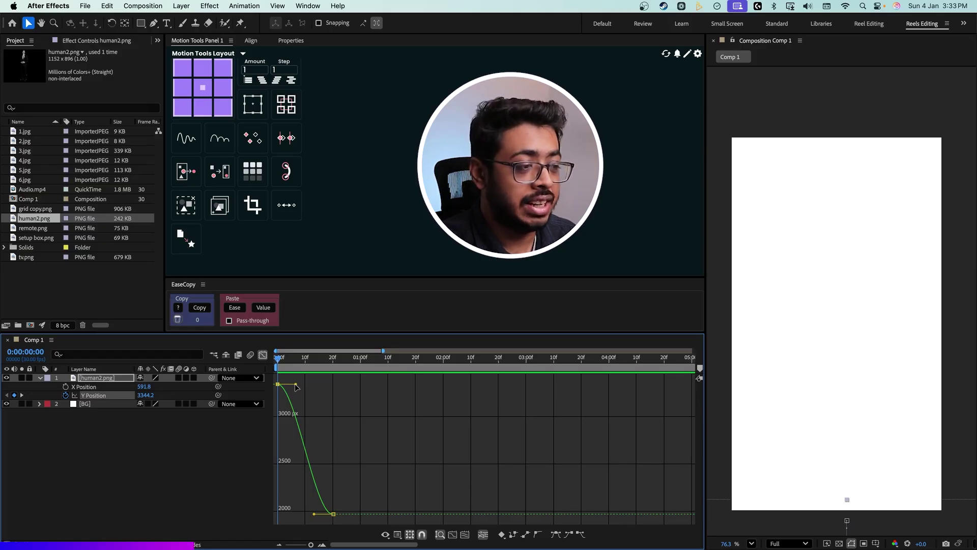
{"action": "left_click_drag", "start_coordinate": [297, 387], "coordinate": [289, 433]}
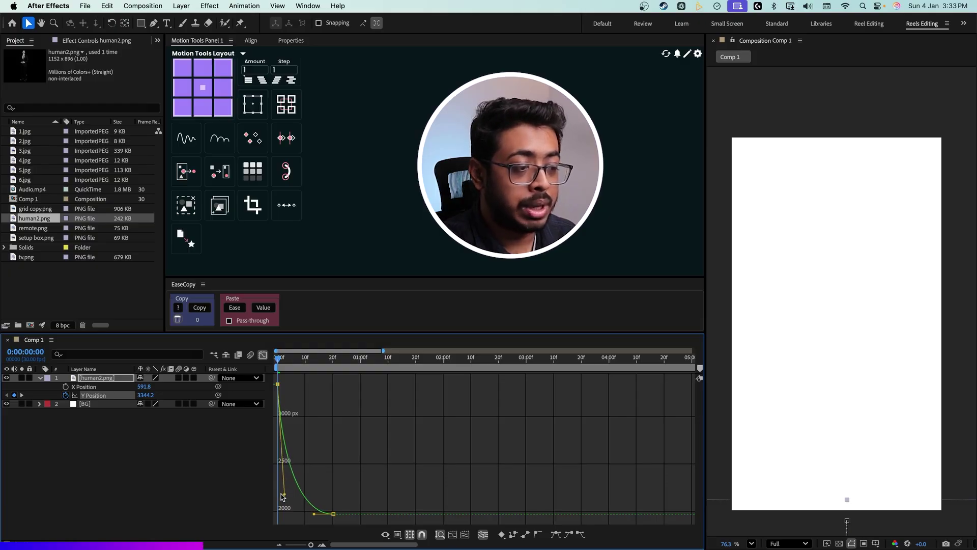
{"action": "left_click_drag", "start_coordinate": [281, 496], "coordinate": [303, 506]}
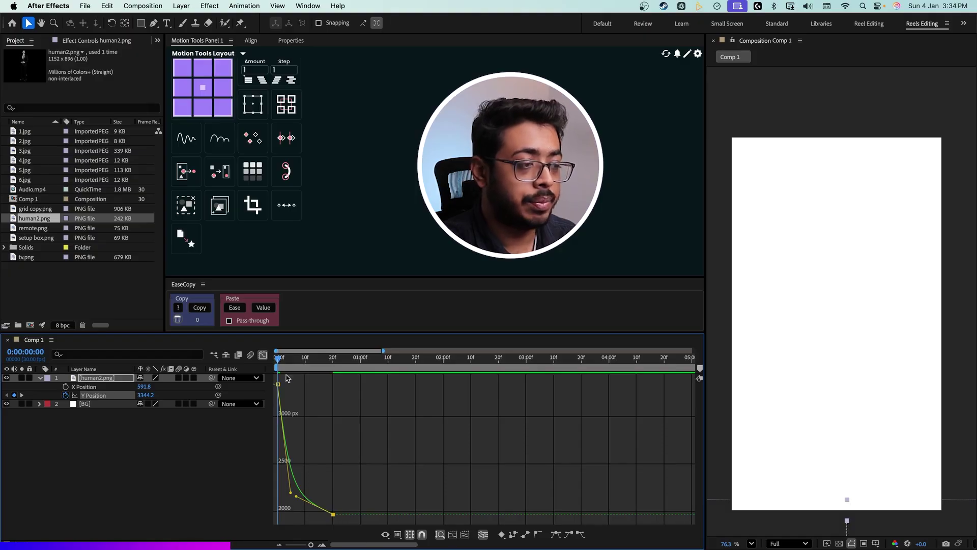
{"action": "key", "text": "space"}
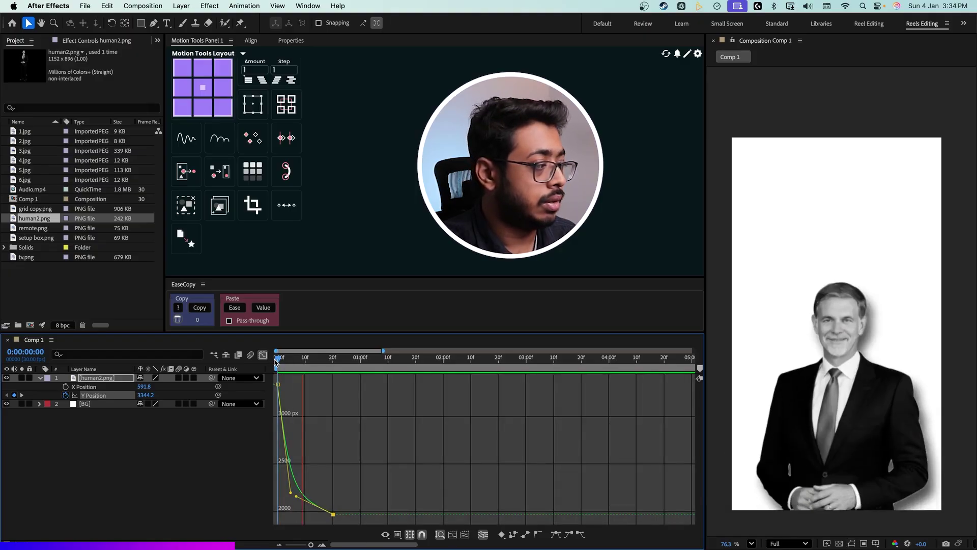
{"action": "left_click", "coordinate": [264, 356]}
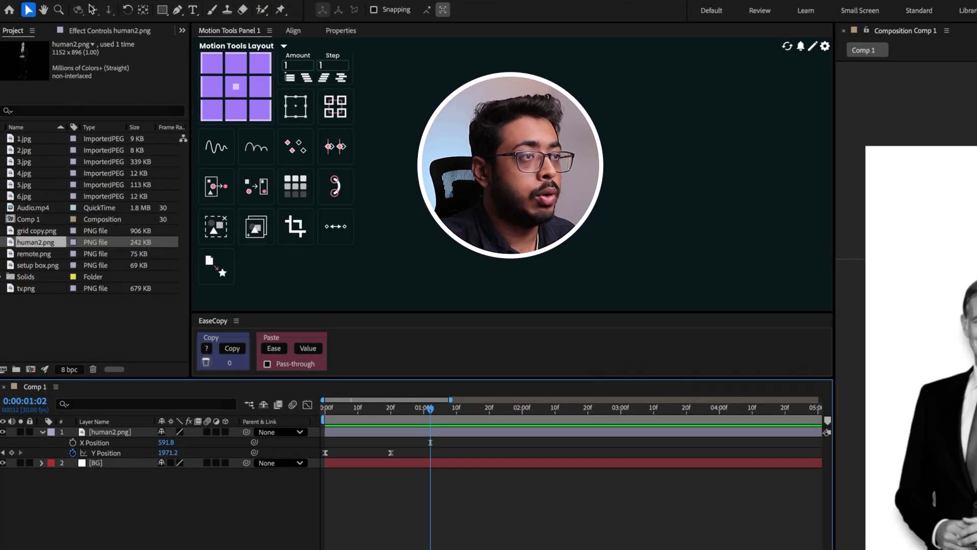
Step: Draw a rectangle about 804 by 108 px above the man's head with a black fill and a 0 px stroke
{"action": "left_click", "coordinate": [141, 24]}
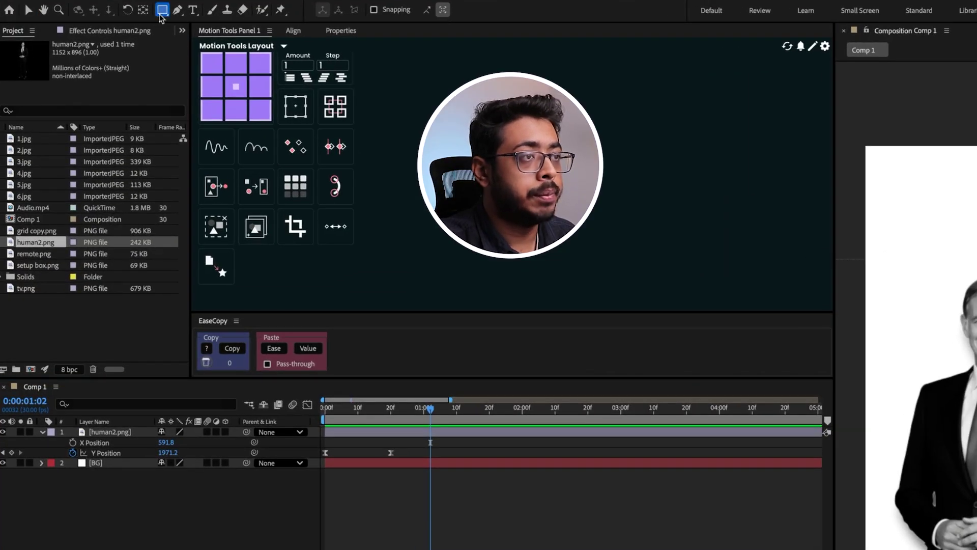
{"action": "left_click", "coordinate": [203, 12]}
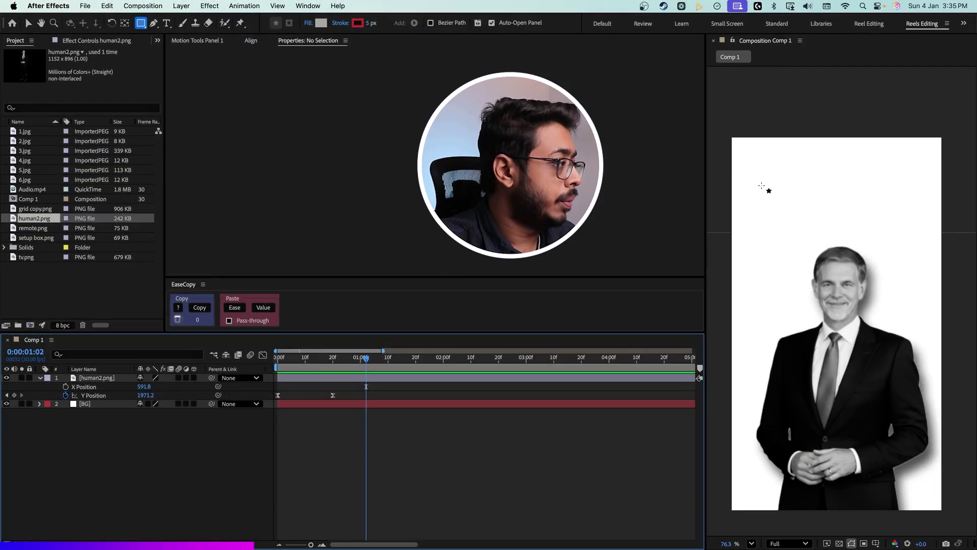
{"action": "mouse_move", "coordinate": [761, 185]}
{"action": "left_mouse_down"}
{"action": "mouse_move", "coordinate": [763, 218]}
{"action": "mouse_move", "coordinate": [917, 207]}
{"action": "left_mouse_up"}
{"action": "left_click_drag", "start_coordinate": [370, 23], "coordinate": [314, 26]}
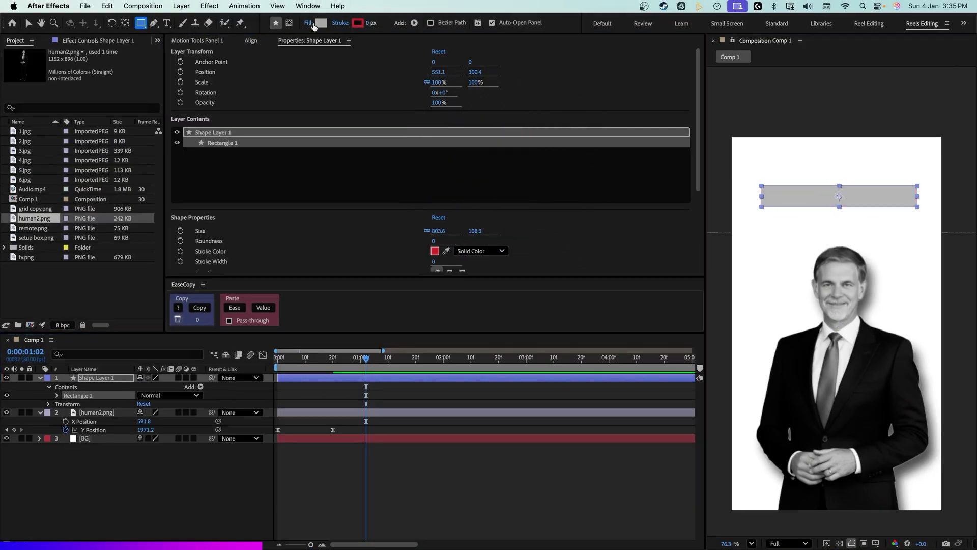
{"action": "left_click", "coordinate": [320, 23]}
{"action": "left_click", "coordinate": [373, 348]}
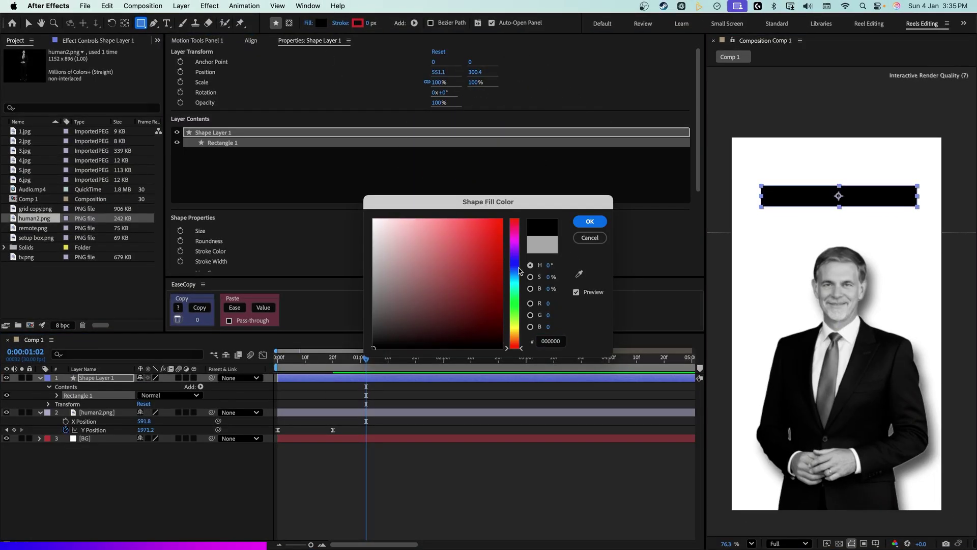
{"action": "left_click", "coordinate": [590, 222]}
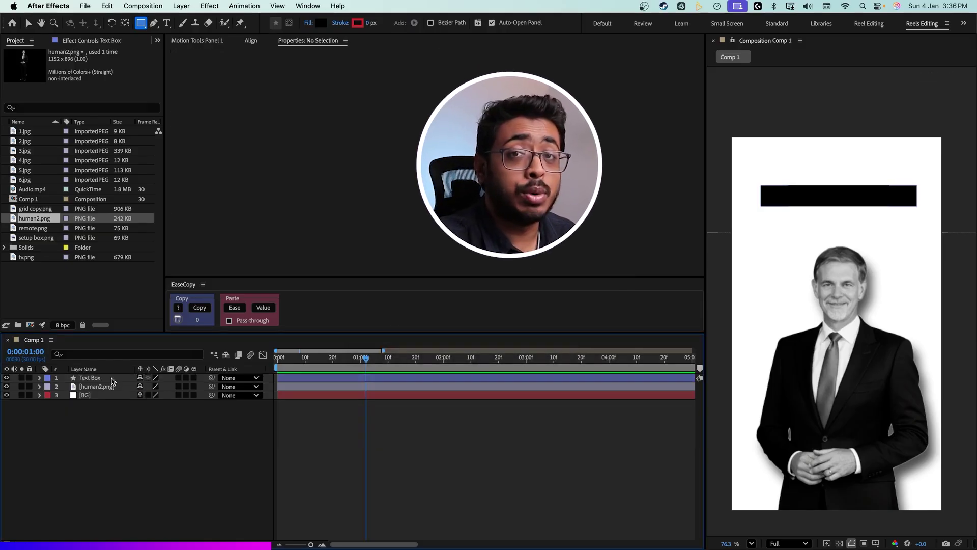
Step: Move the Text Box anchor point to its left edge and keyframe its horizontal scale from 0% at the start to 100% at 0:00:01:02
{"action": "left_click", "coordinate": [112, 380]}
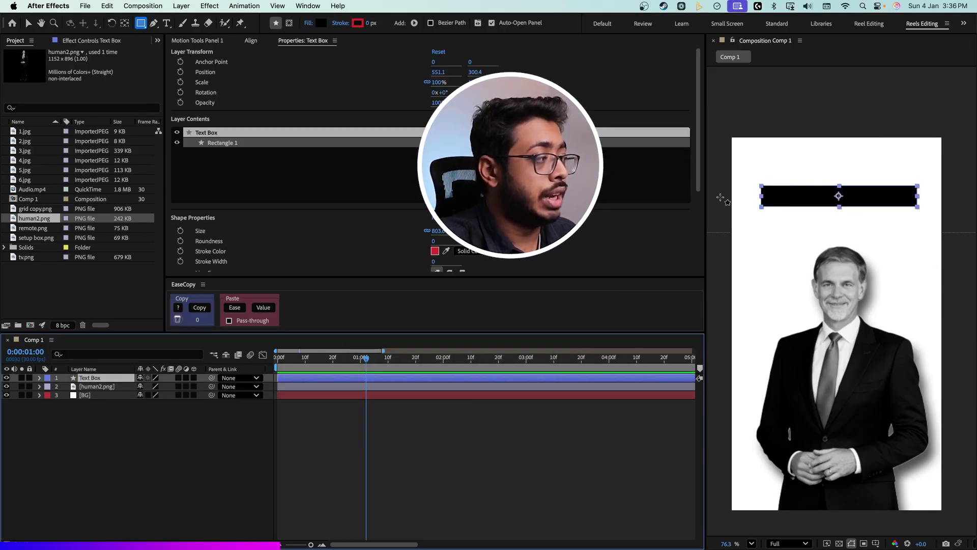
{"action": "left_click", "coordinate": [186, 40]}
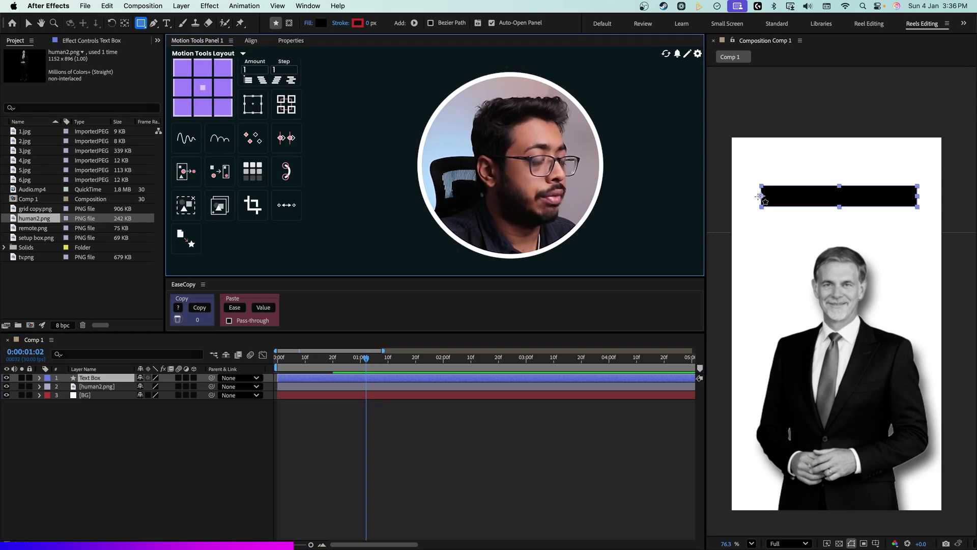
{"action": "left_click", "coordinate": [119, 379]}
{"action": "key", "text": "s"}
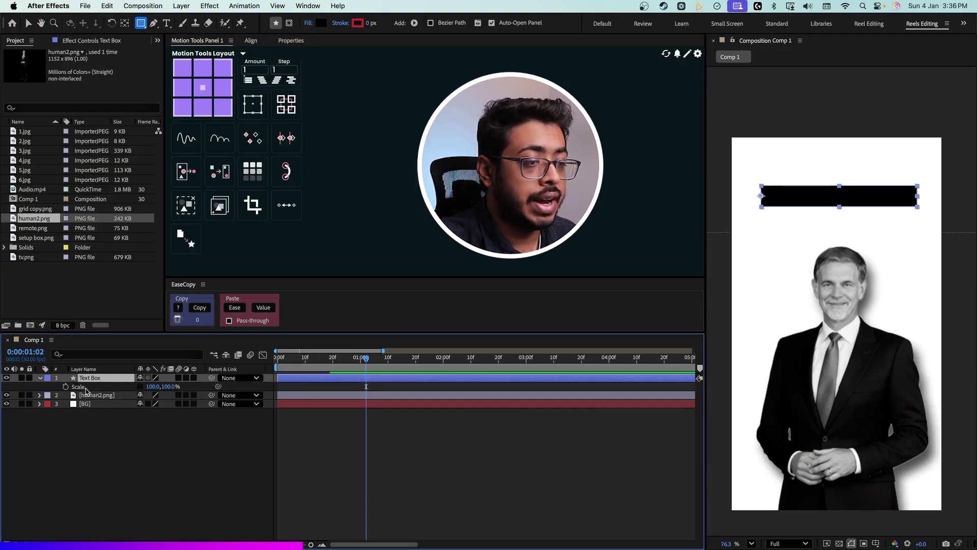
{"action": "left_click_drag", "start_coordinate": [297, 367], "coordinate": [275, 367]}
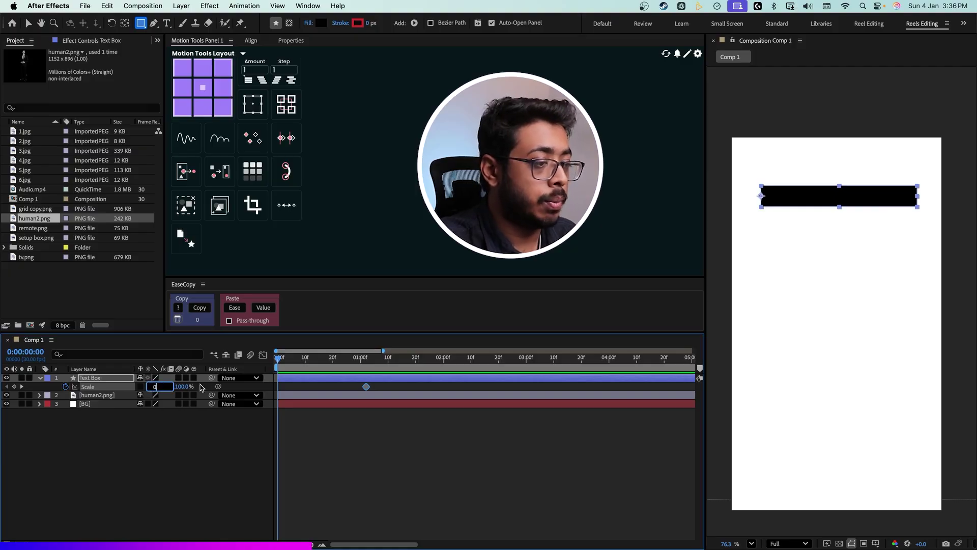
{"action": "key", "text": "Return"}
{"action": "left_click_drag", "start_coordinate": [275, 363], "coordinate": [380, 359]}
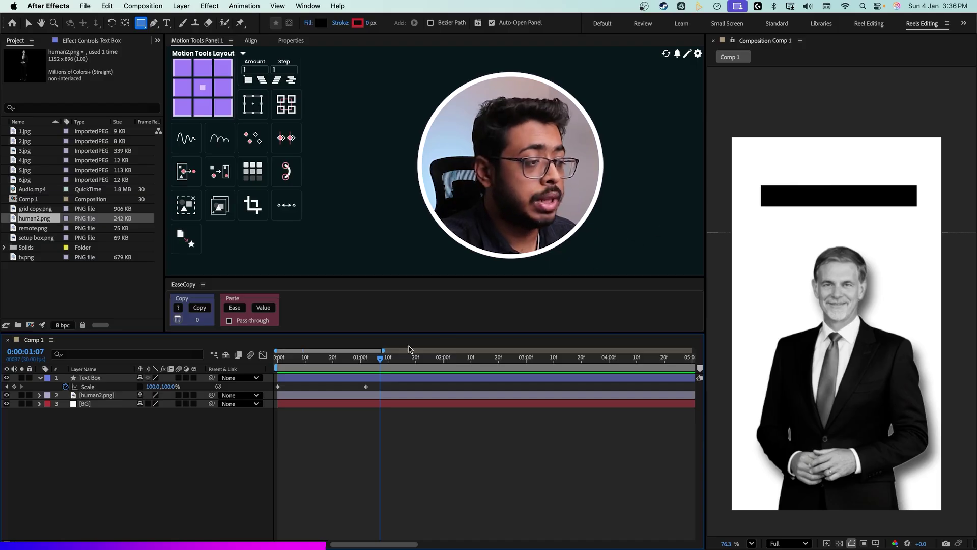
Step: Ease both Text Box scale keyframes, extend the last keyframe's influence in the speed graph for a fast start and slow finish, and preview
{"action": "left_click_drag", "start_coordinate": [381, 389], "coordinate": [245, 406]}
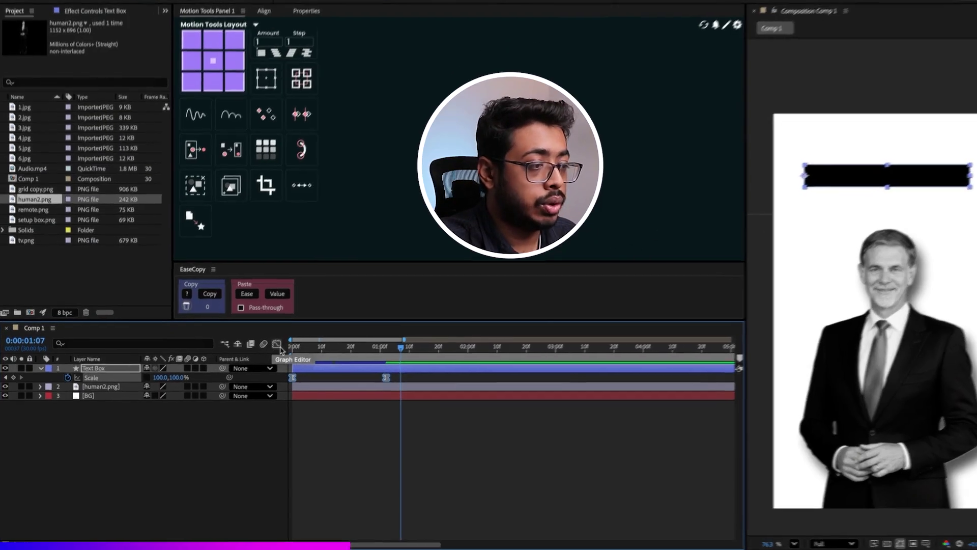
{"action": "left_click", "coordinate": [261, 355]}
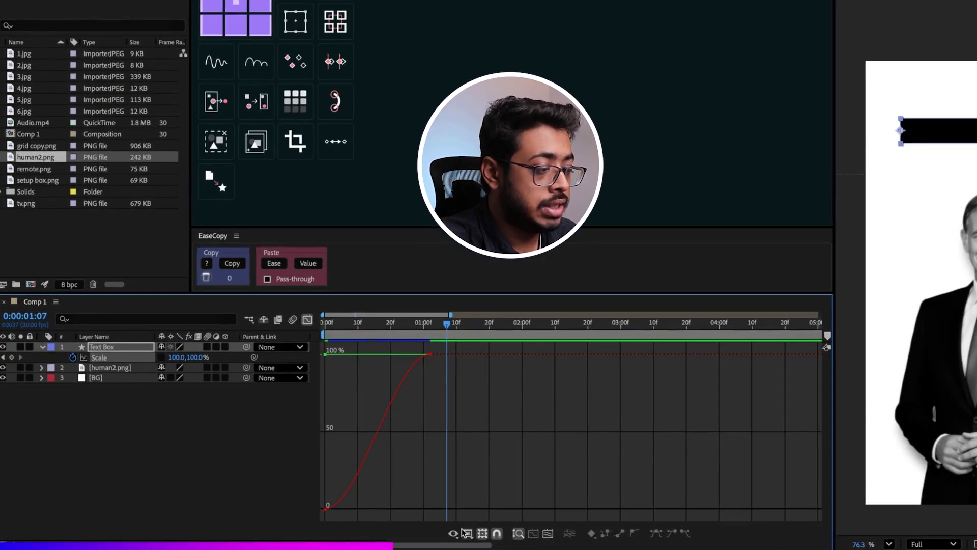
{"action": "left_click", "coordinate": [390, 534]}
{"action": "left_click", "coordinate": [509, 432]}
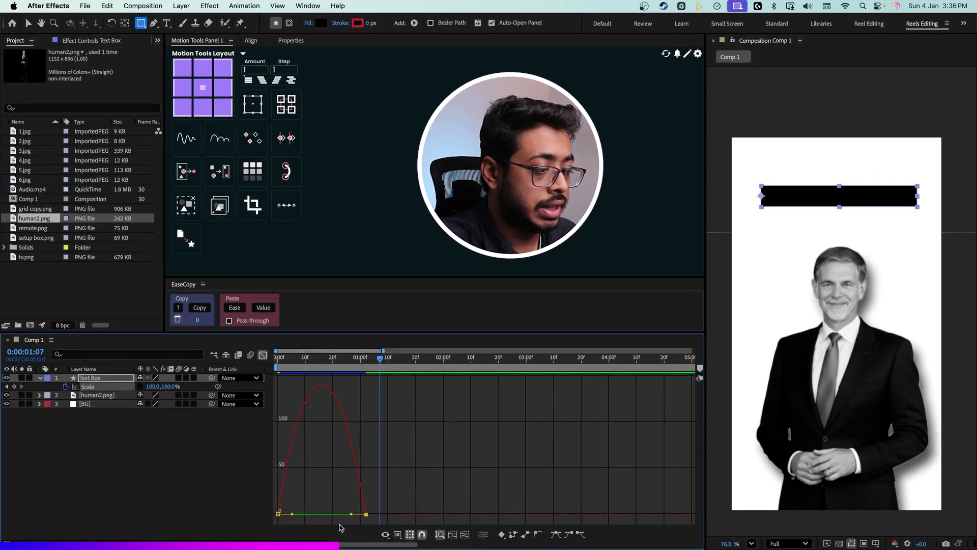
{"action": "left_click_drag", "start_coordinate": [354, 513], "coordinate": [293, 514]}
{"action": "key", "text": "Home"}
{"action": "key", "text": "space"}
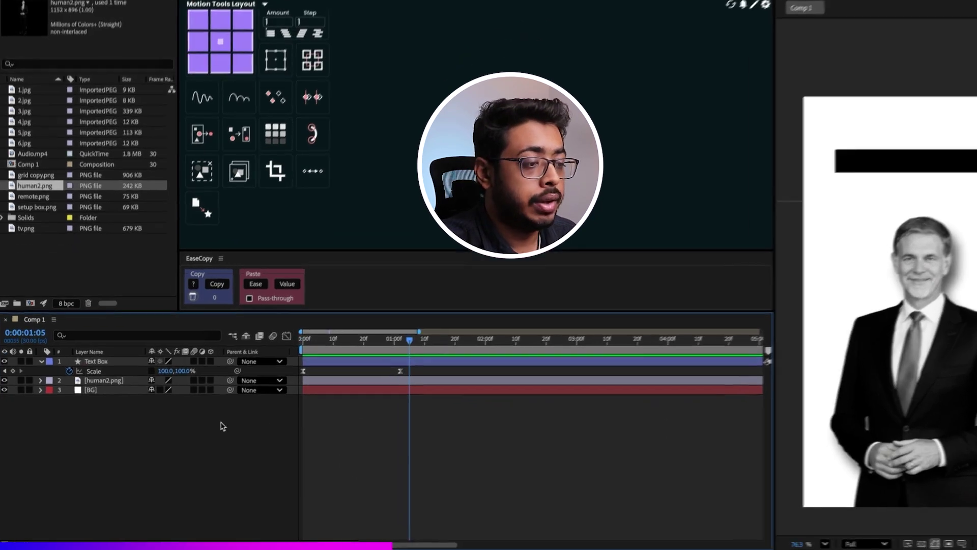
Step: Create a new shape layer and add a Polystar path and a Fill to its contents
{"action": "right_click", "coordinate": [223, 425]}
{"action": "mouse_move", "coordinate": [236, 404]}
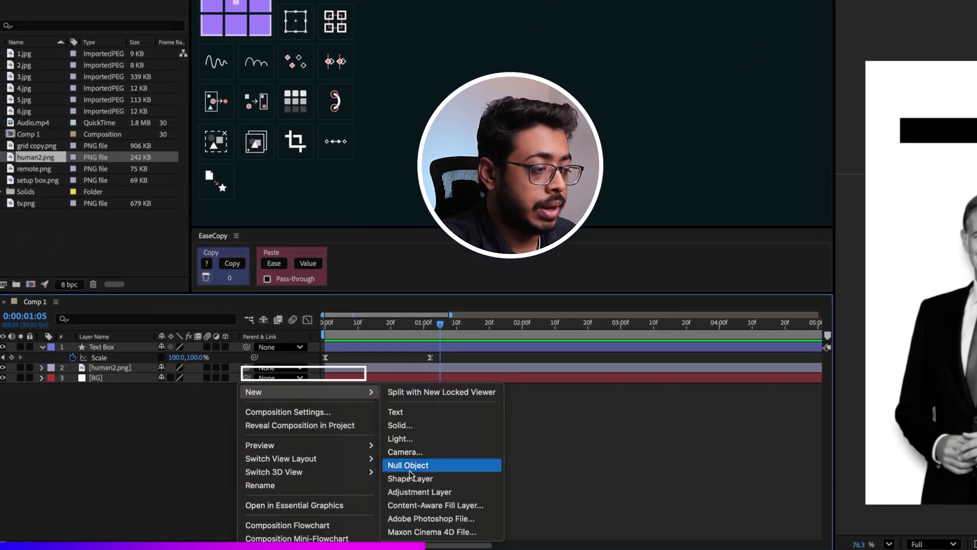
{"action": "left_click", "coordinate": [412, 479]}
{"action": "left_click", "coordinate": [42, 347]}
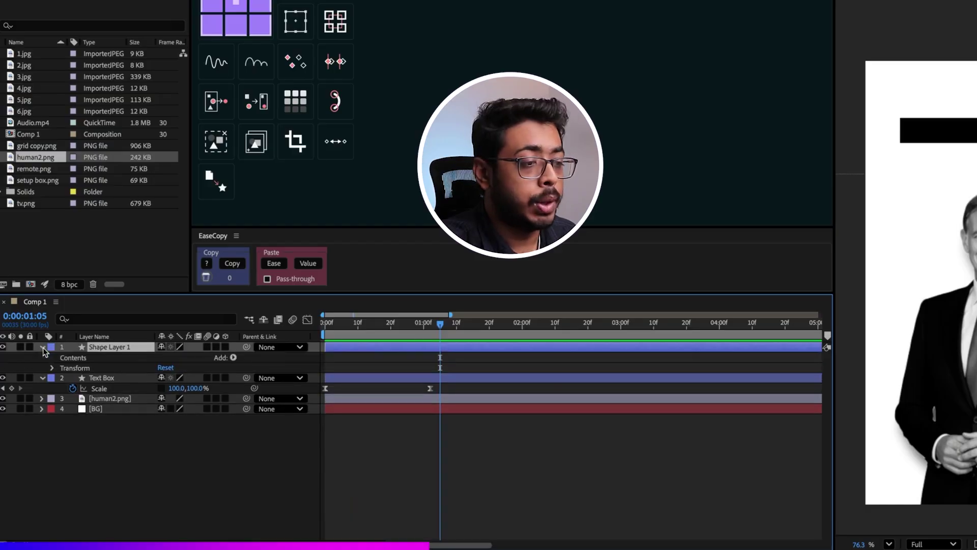
{"action": "left_click", "coordinate": [233, 357]}
{"action": "left_click", "coordinate": [257, 324]}
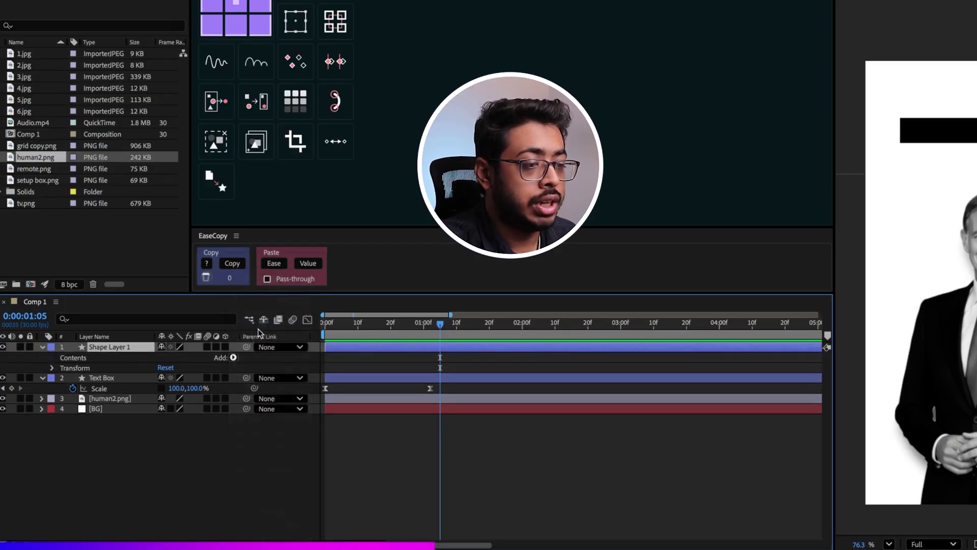
{"action": "left_click", "coordinate": [234, 358]}
{"action": "left_click", "coordinate": [240, 359]}
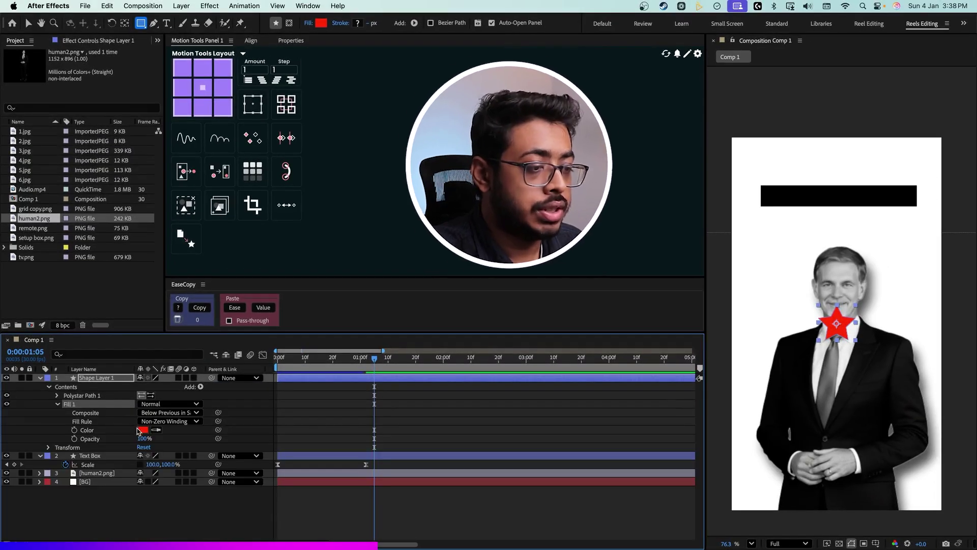
Step: Change the star's fill color to black
{"action": "left_click", "coordinate": [141, 430]}
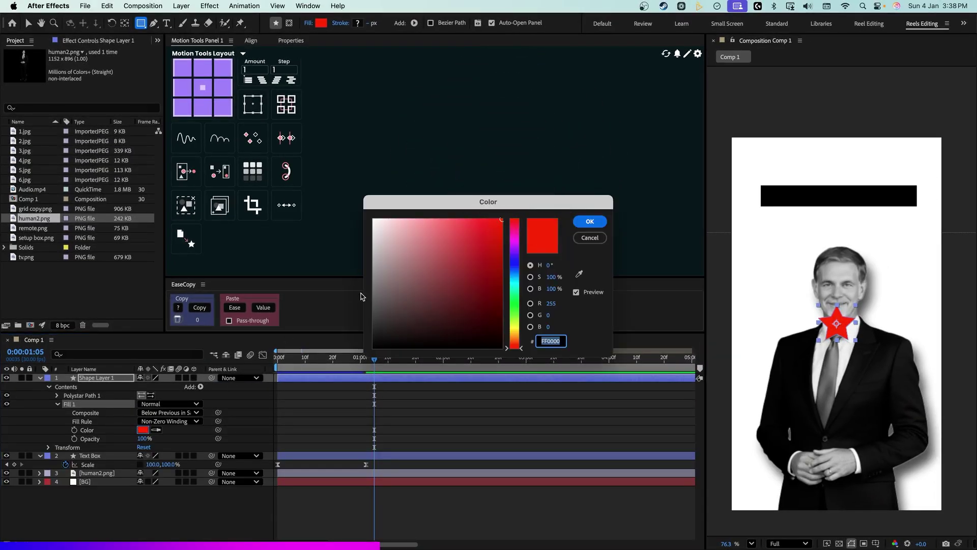
{"action": "left_click_drag", "start_coordinate": [376, 344], "coordinate": [328, 361]}
{"action": "left_click", "coordinate": [589, 222]}
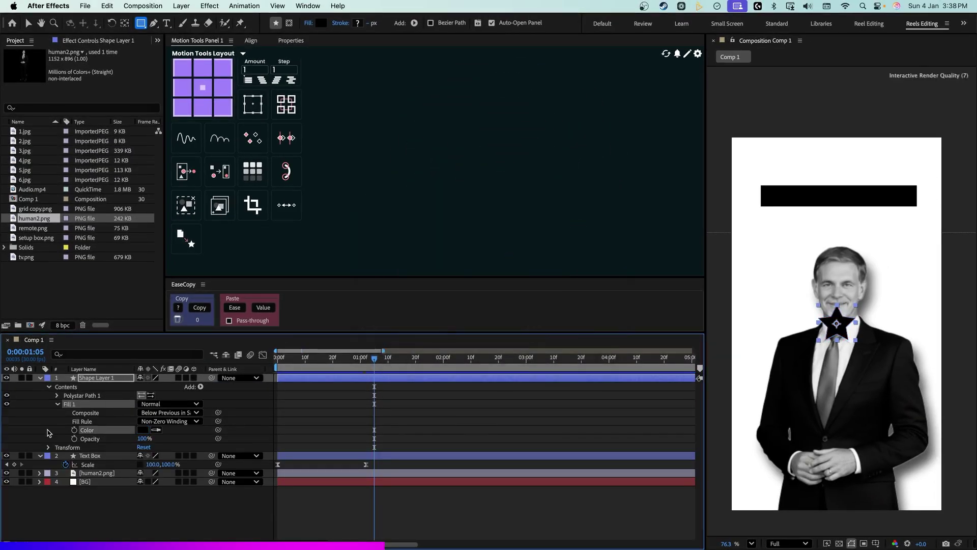
Step: Set the star to 7 points and scale its layer up to about 344%
{"action": "left_click", "coordinate": [58, 396]}
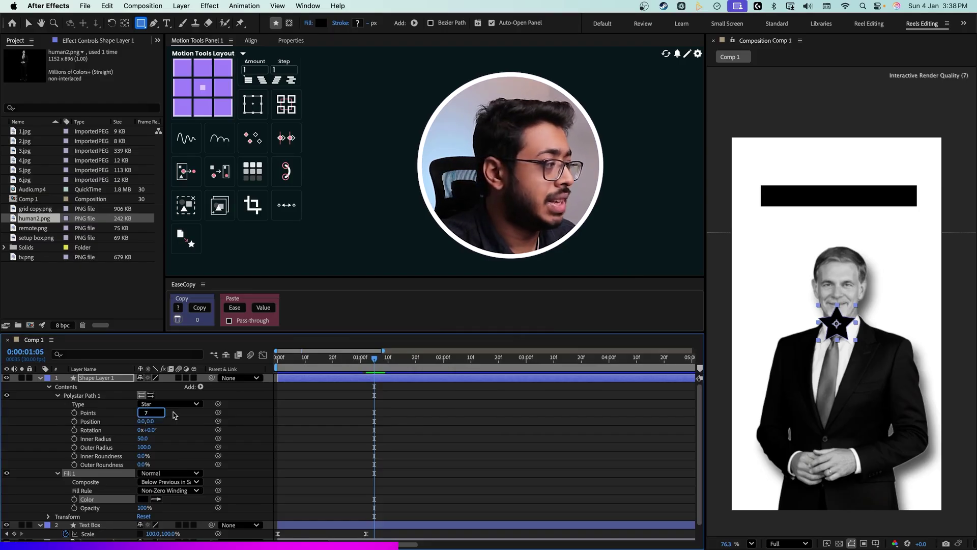
{"action": "key", "text": "Return"}
{"action": "left_click", "coordinate": [48, 516]}
{"action": "scroll", "coordinate": [102, 483], "scroll_direction": "down", "scroll_amount": 1}
{"action": "left_click_drag", "start_coordinate": [153, 518], "coordinate": [297, 521]}
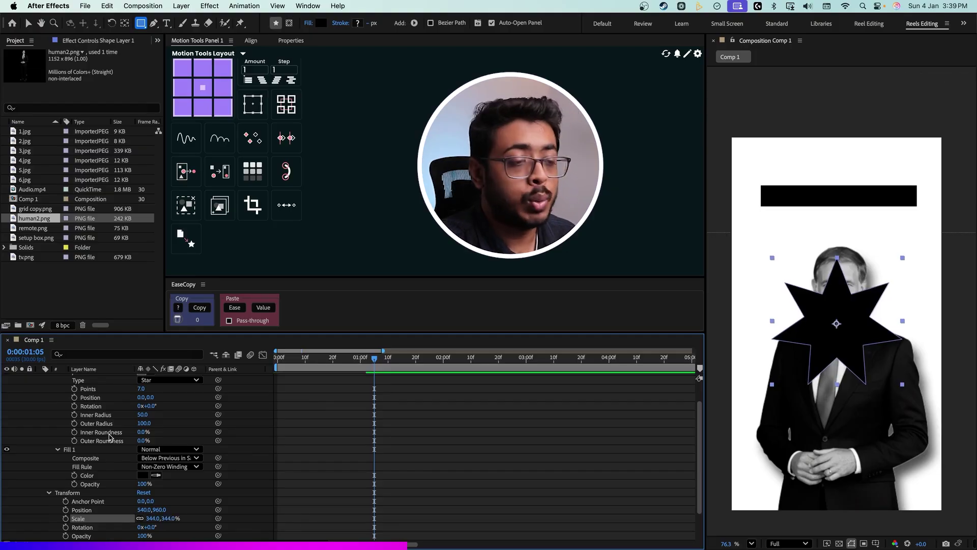
Step: Turn the star into a flower with Outer Roundness at 215% and Inner Radius at 0
{"action": "left_click_drag", "start_coordinate": [142, 441], "coordinate": [118, 421]}
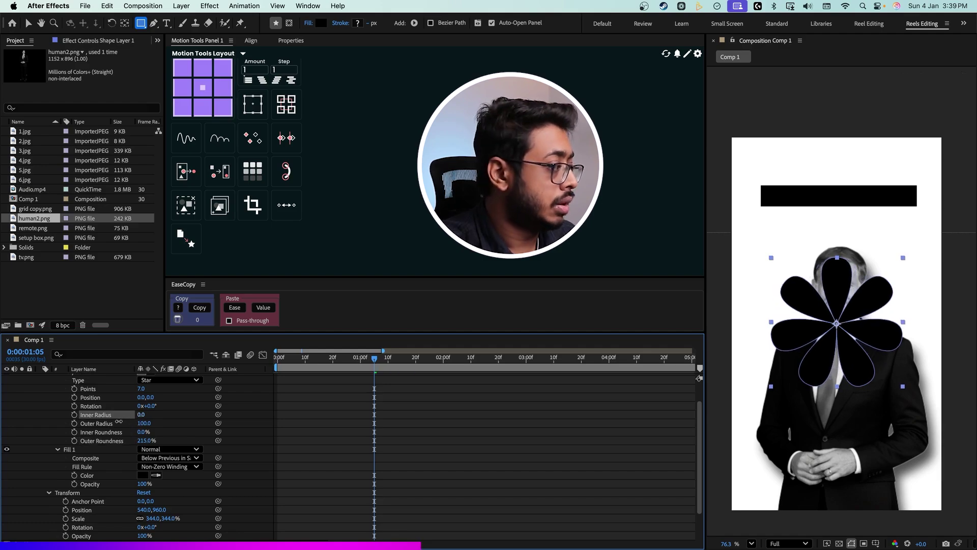
{"action": "left_click", "coordinate": [248, 429]}
Step: Center the flower on the composition's upper-left corner and move the black text box slightly lower, clear of the petals
{"action": "key", "text": "v"}
{"action": "left_click_drag", "start_coordinate": [839, 325], "coordinate": [734, 143]}
{"action": "left_click_drag", "start_coordinate": [830, 203], "coordinate": [831, 220]}
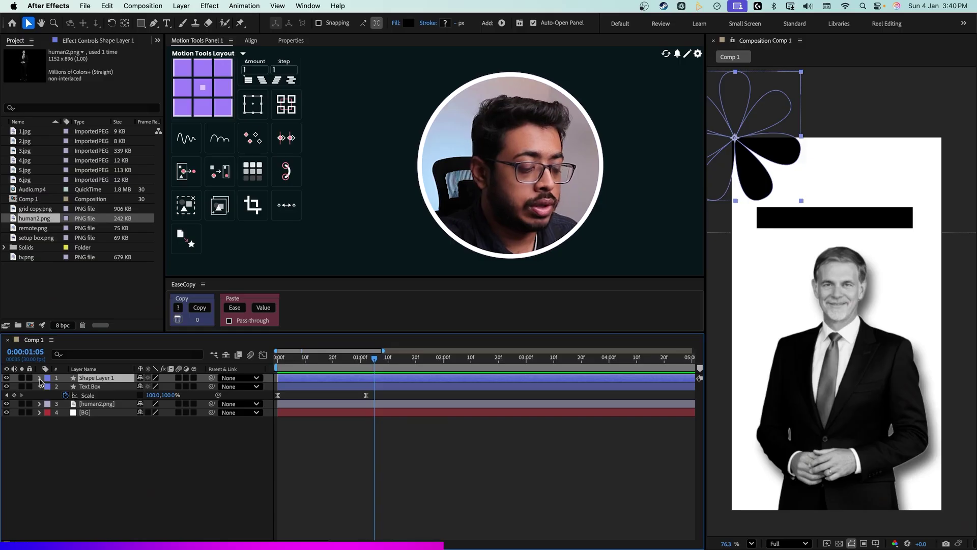
Step: Add the expression time*40 to the flower layer's Rotation and preview the spin from the start
{"action": "left_click", "coordinate": [39, 378]}
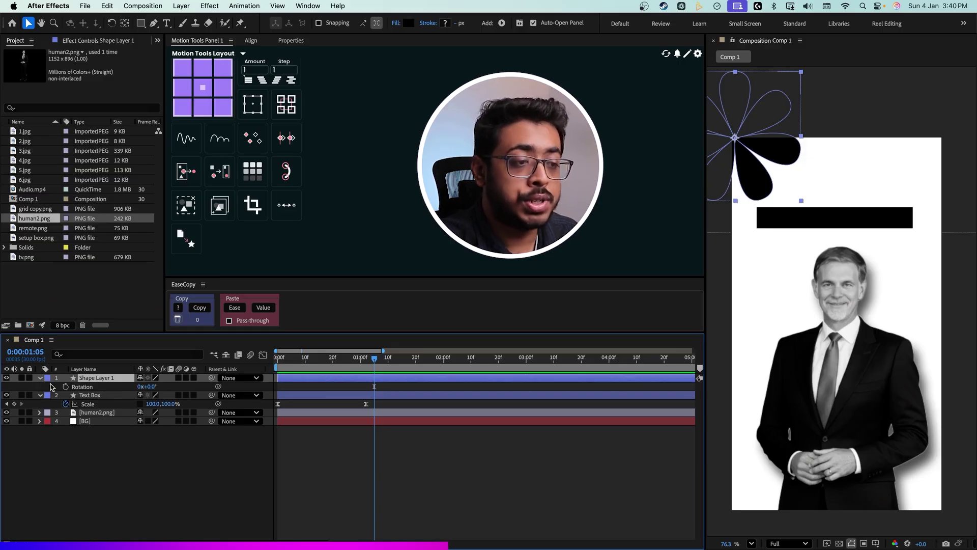
{"action": "left_click", "coordinate": [66, 386], "text": "alt"}
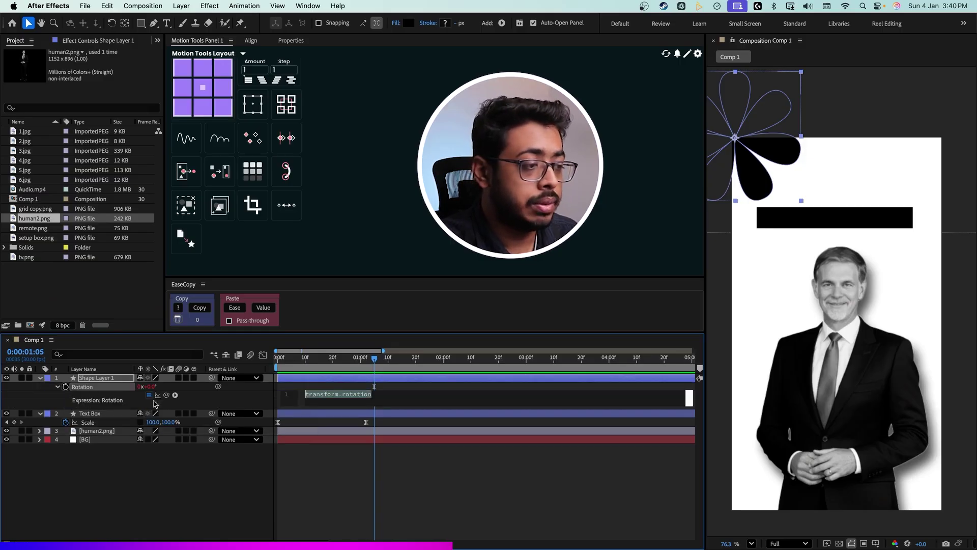
{"action": "type", "text": "time"}
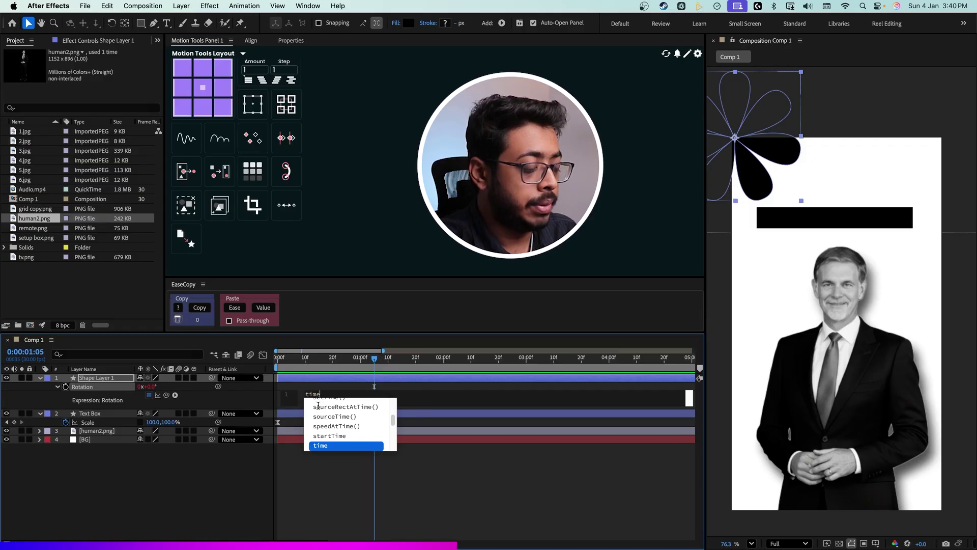
{"action": "type", "text": "*"}
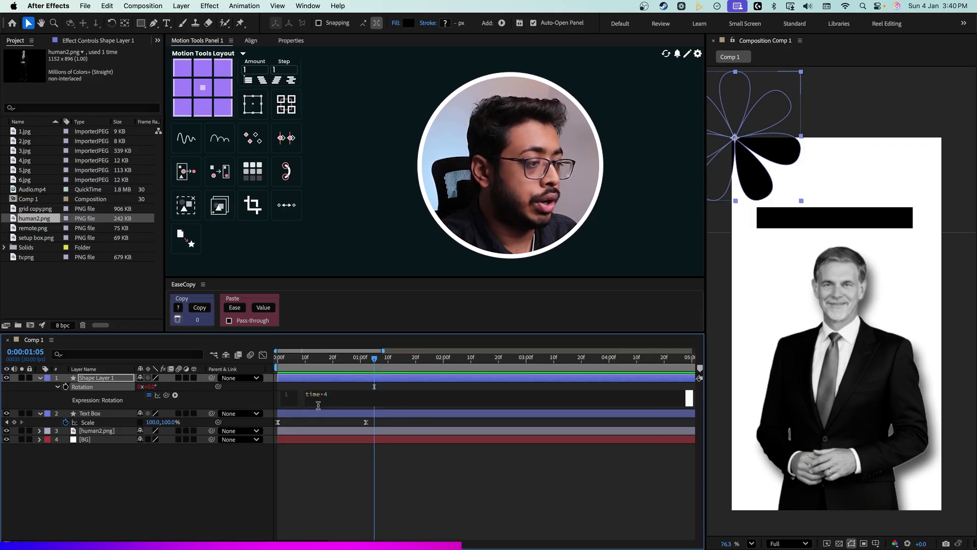
{"action": "type", "text": "40"}
{"action": "left_click", "coordinate": [276, 358]}
{"action": "key", "text": "space"}
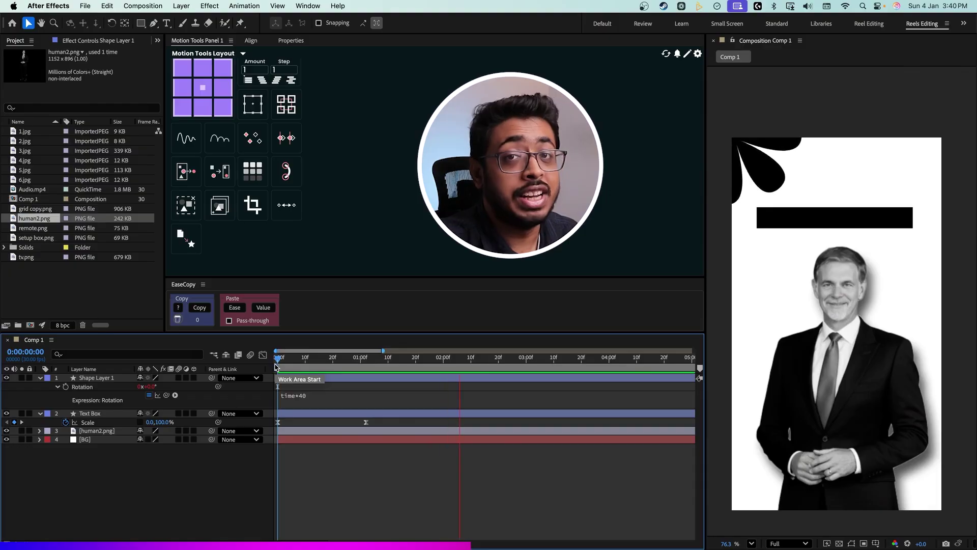
Step: Duplicate the flower layer and place the copy on the composition's lower-right corner
{"action": "left_click", "coordinate": [97, 377]}
{"action": "key", "text": "ctrl+d"}
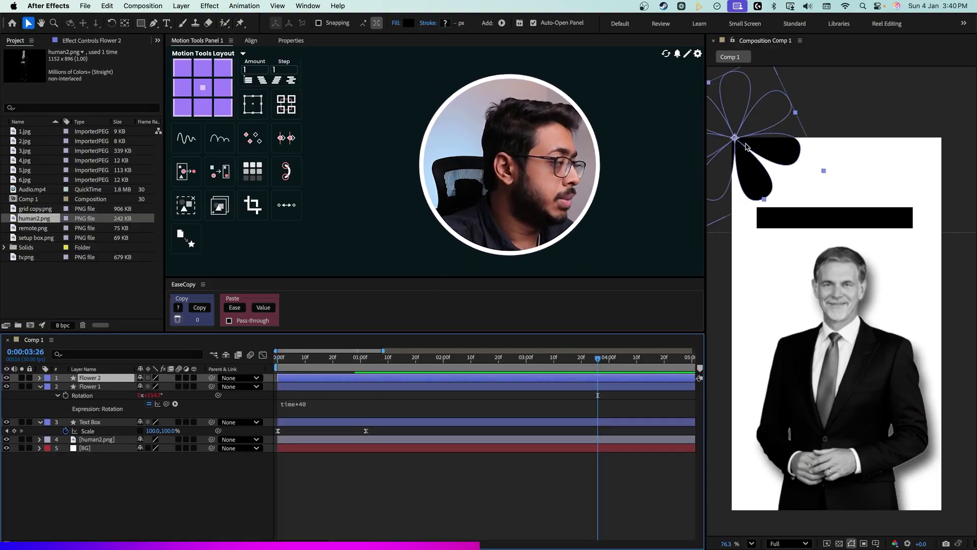
{"action": "left_click_drag", "start_coordinate": [745, 147], "coordinate": [970, 537]}
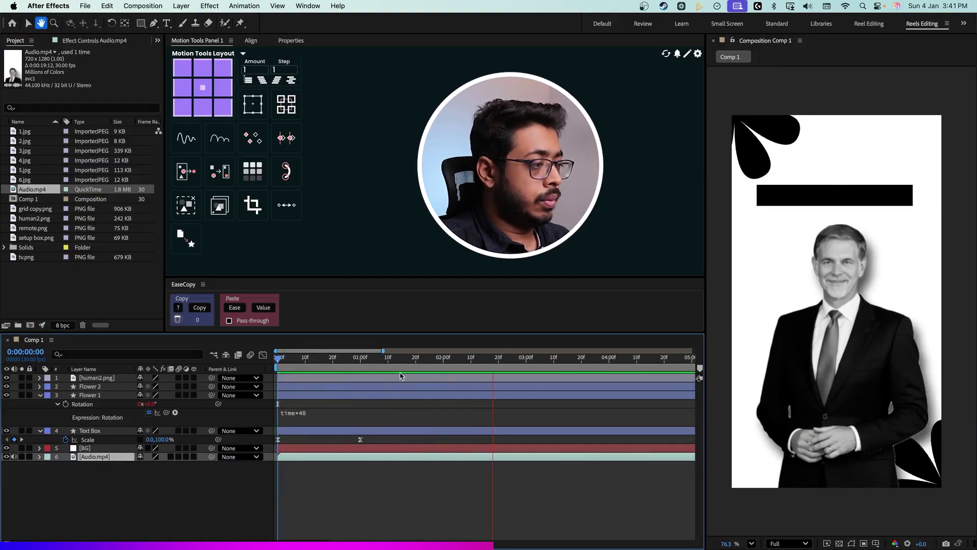
{"action": "left_click", "coordinate": [360, 358]}
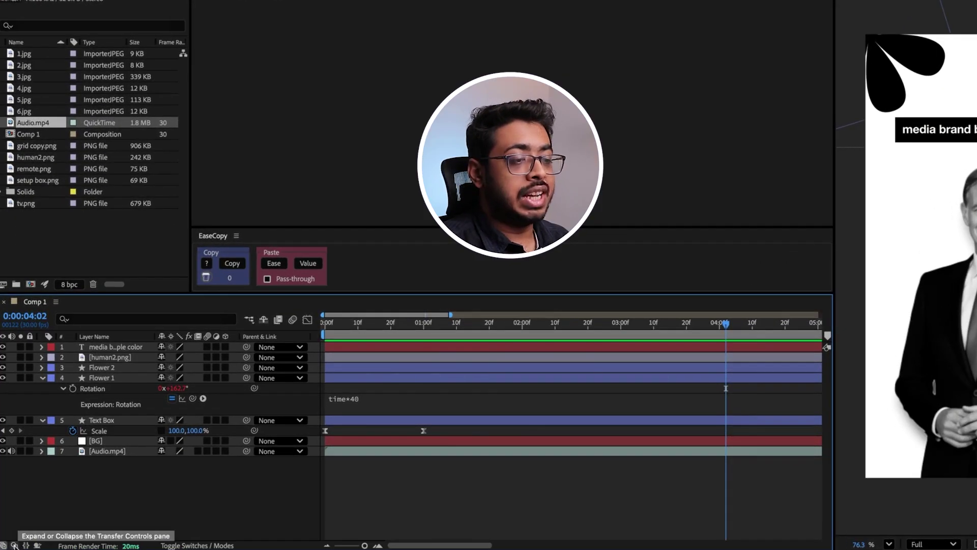
Step: Show the Track Matte options, assign Text Box as the text layer's matte, and make the box visible again
{"action": "left_click", "coordinate": [17, 544]}
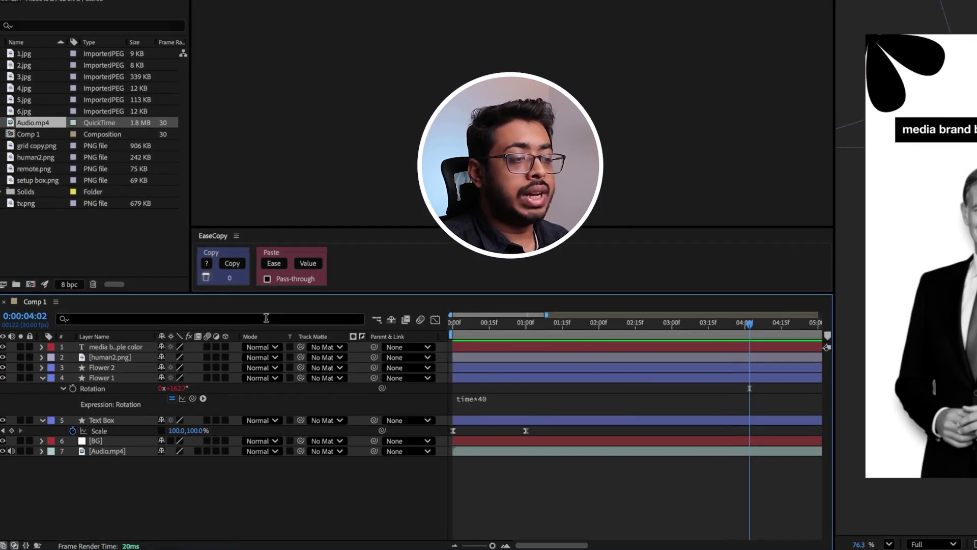
{"action": "left_click_drag", "start_coordinate": [301, 348], "coordinate": [110, 421]}
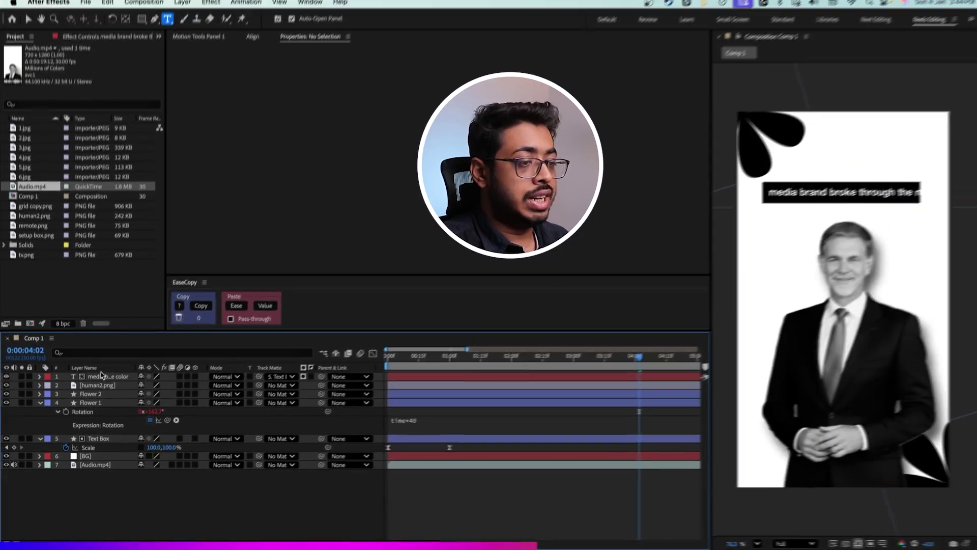
Step: Keyframe the text layer's Position at the start, then move its X to -545.2 at 0:00:00:18
{"action": "left_click", "coordinate": [133, 349]}
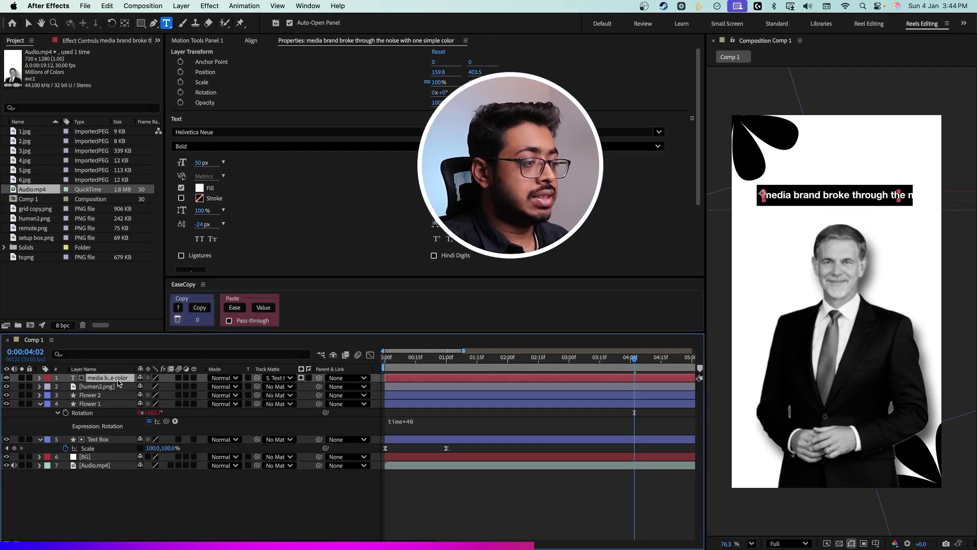
{"action": "left_click_drag", "start_coordinate": [396, 366], "coordinate": [379, 367]}
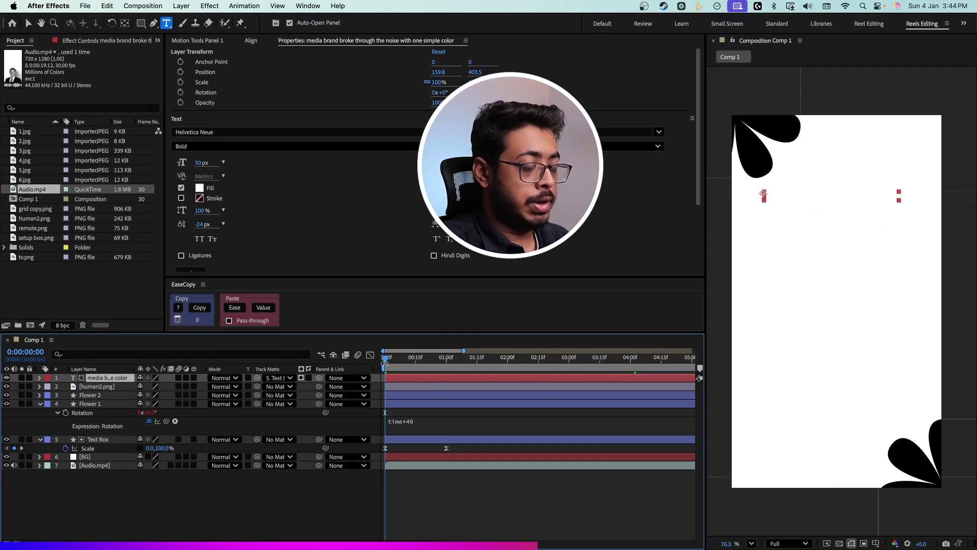
{"action": "key", "text": "p"}
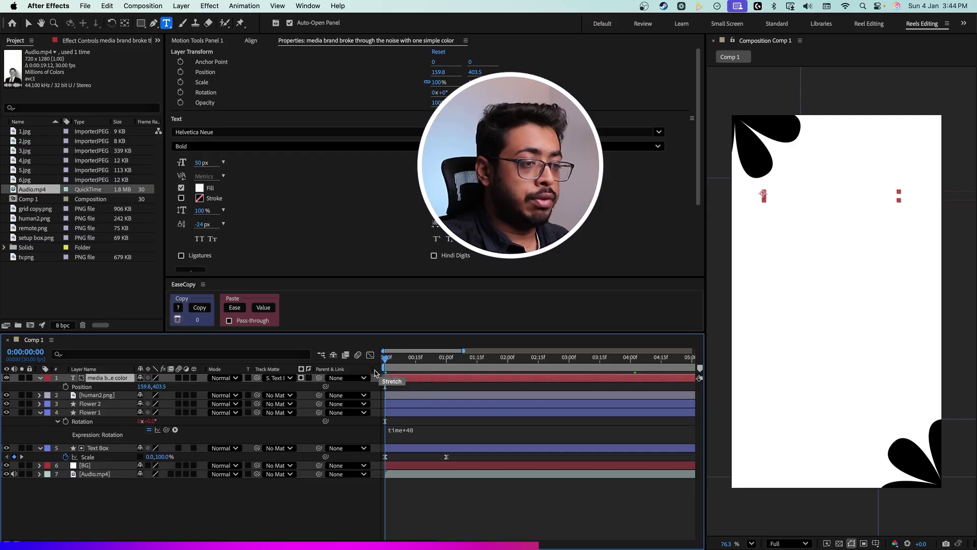
{"action": "left_click", "coordinate": [66, 386]}
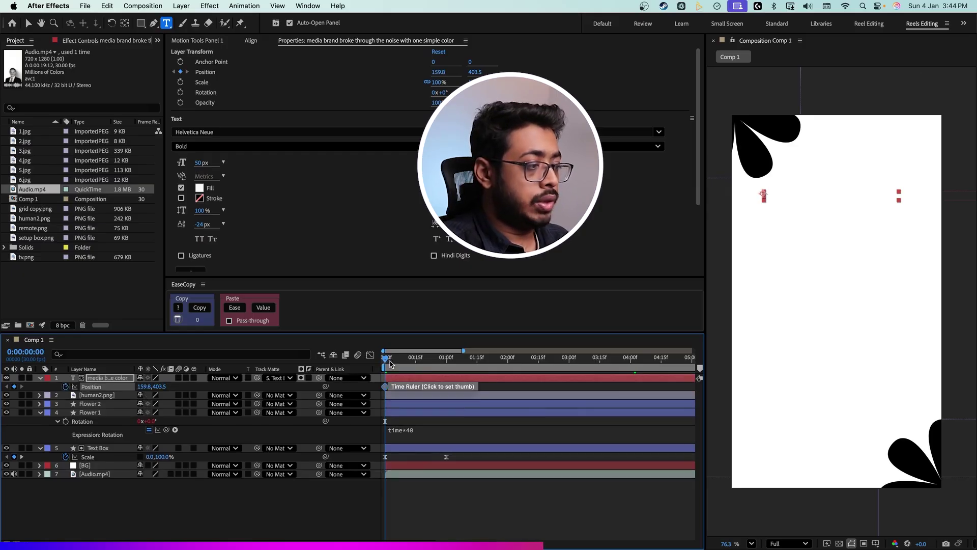
{"action": "left_click_drag", "start_coordinate": [385, 361], "coordinate": [421, 364]}
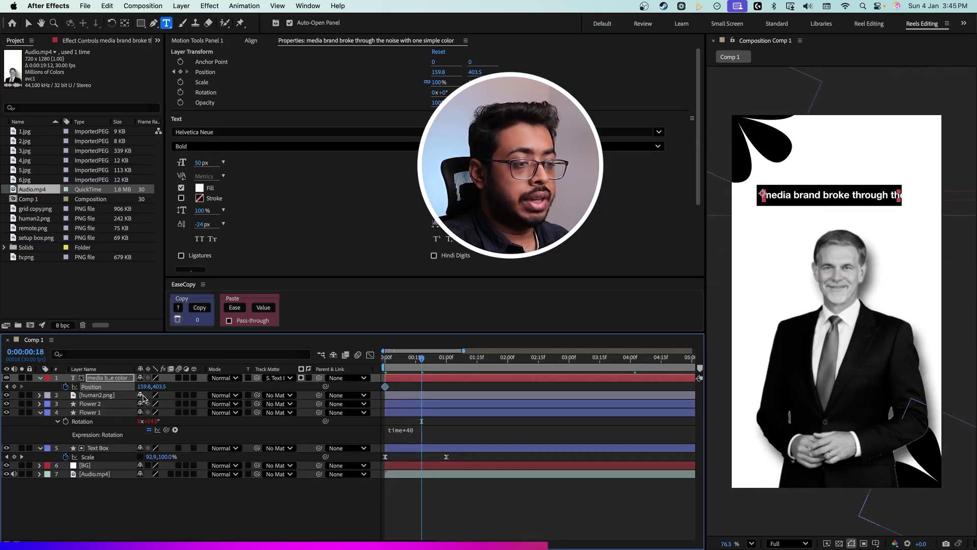
{"action": "left_click_drag", "start_coordinate": [144, 388], "coordinate": [38, 393]}
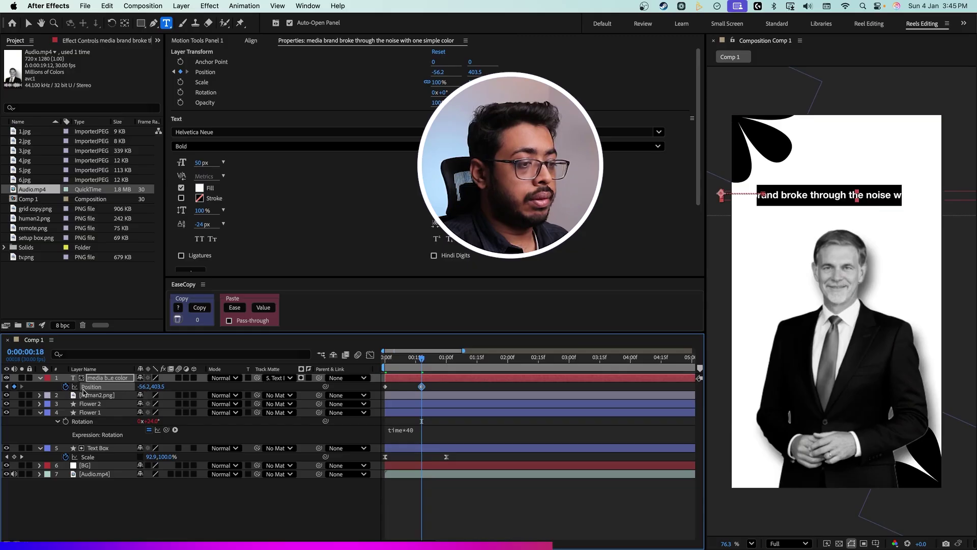
{"action": "left_click_drag", "start_coordinate": [144, 387], "coordinate": [2, 390]}
Step: Move the last Text Box scale keyframe and the last text Position keyframe to 0:00:02:00
{"action": "left_click", "coordinate": [108, 449]}
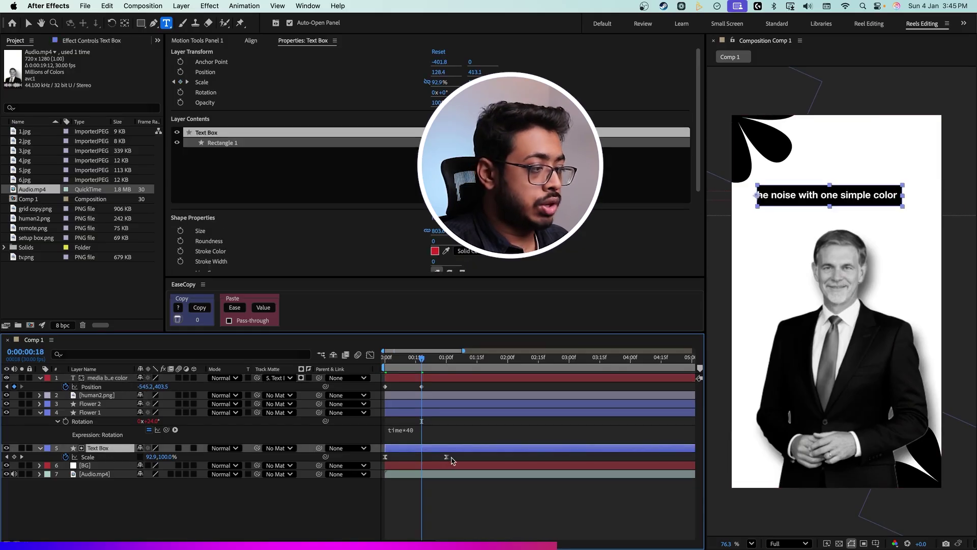
{"action": "left_click_drag", "start_coordinate": [447, 457], "coordinate": [508, 458]}
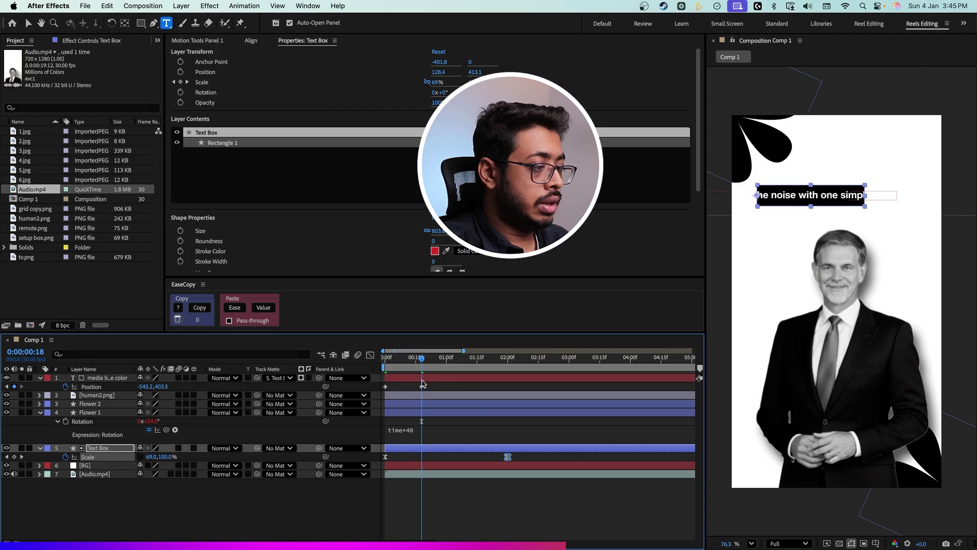
{"action": "left_click_drag", "start_coordinate": [422, 387], "coordinate": [508, 388]}
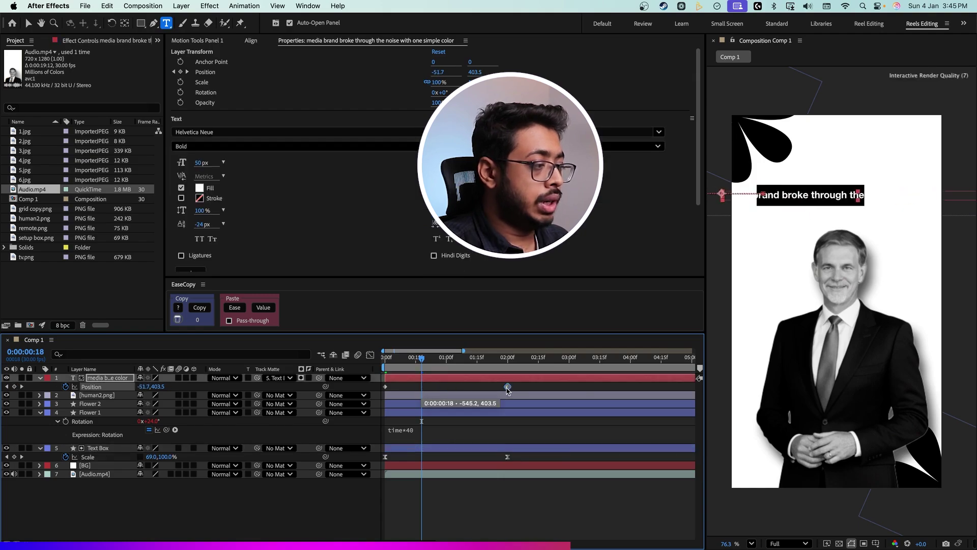
Step: Delay the text layer's first Position keyframe to about 0:00:00:15 and preview from the start
{"action": "left_click_drag", "start_coordinate": [422, 358], "coordinate": [417, 386]}
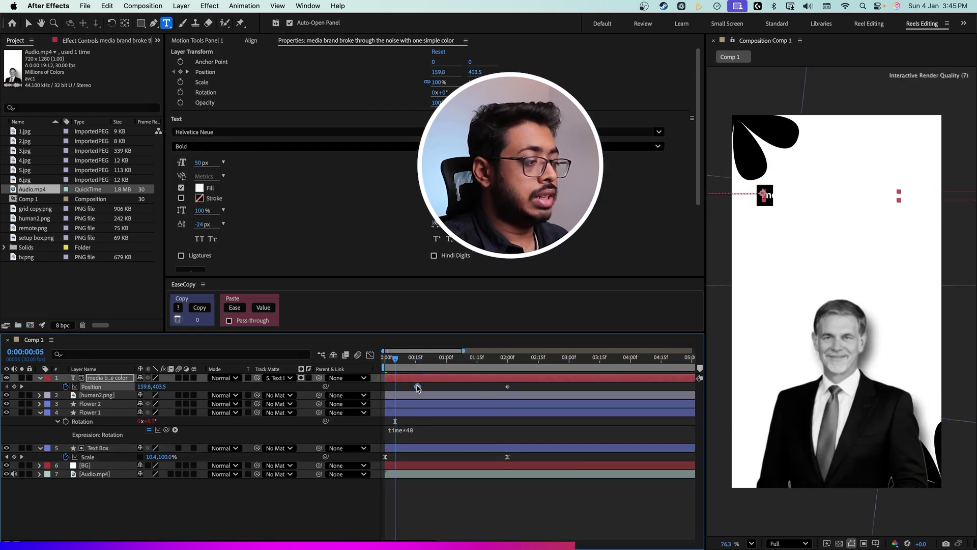
{"action": "left_click", "coordinate": [388, 369]}
{"action": "key", "text": "space"}
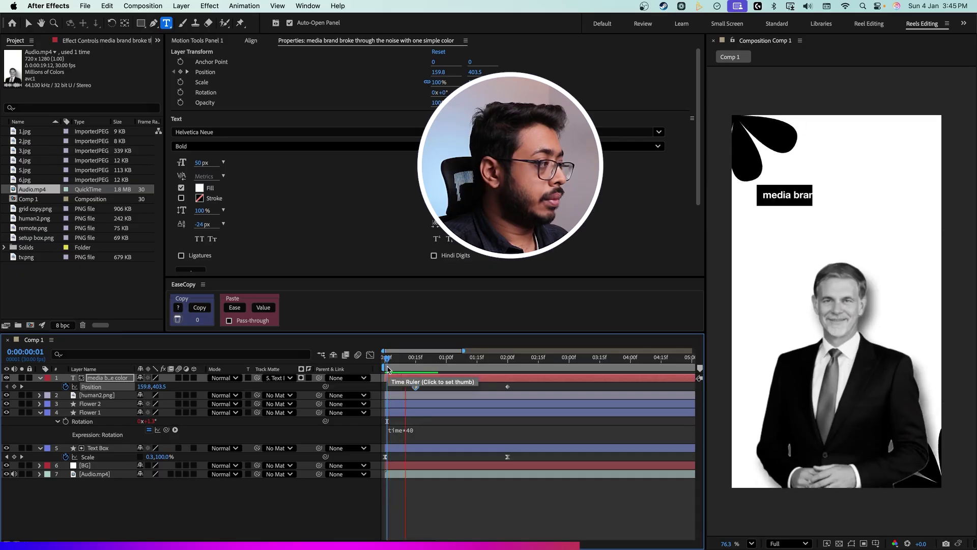
{"action": "key", "text": "space"}
Step: Set the text's X position to -482.2 at 0:00:02:00 and preview the scroll from 0:00:00:15
{"action": "left_click_drag", "start_coordinate": [448, 366], "coordinate": [507, 367]}
{"action": "left_click_drag", "start_coordinate": [148, 391], "coordinate": [184, 388]}
{"action": "left_click", "coordinate": [416, 366]}
{"action": "key", "text": "space"}
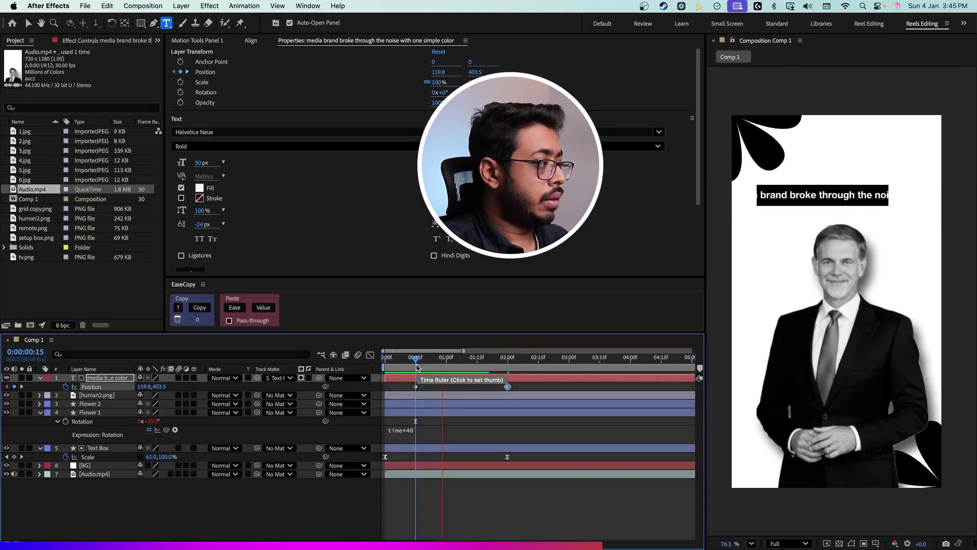
{"action": "key", "text": "space"}
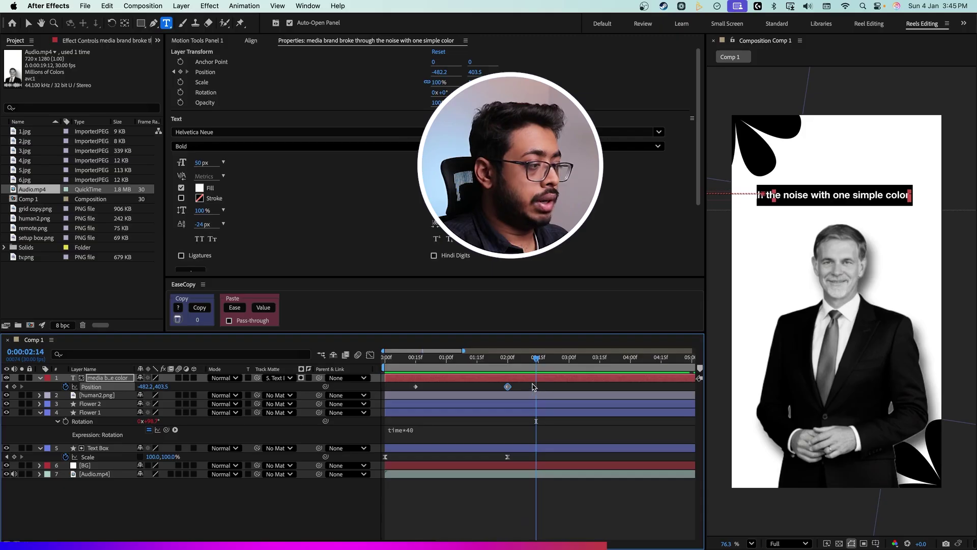
Step: Ease both text Position keyframes and extend the last one's influence in the speed graph for an early peak and slow finish
{"action": "left_click", "coordinate": [532, 386]}
{"action": "left_click", "coordinate": [531, 393]}
{"action": "left_click", "coordinate": [525, 386]}
{"action": "left_click_drag", "start_coordinate": [525, 389], "coordinate": [386, 398]}
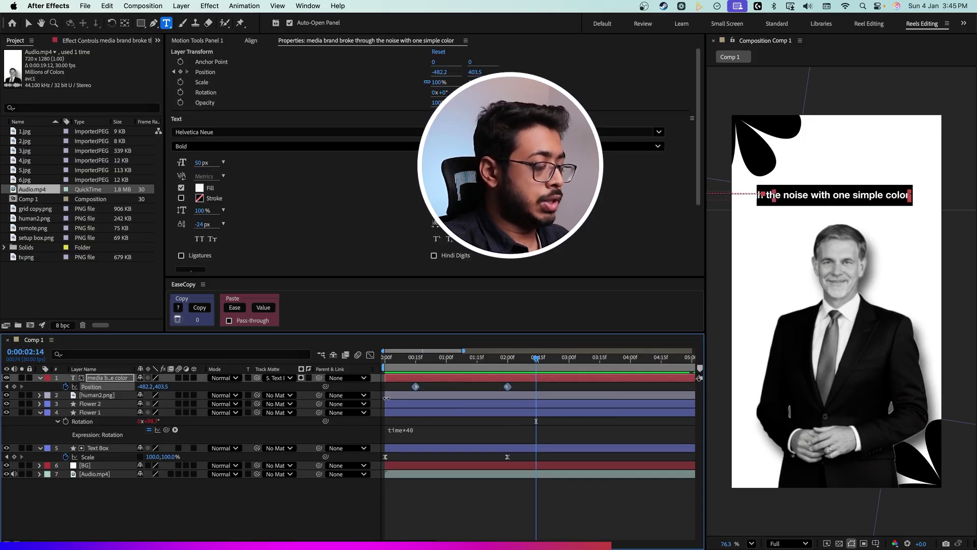
{"action": "left_click", "coordinate": [370, 355]}
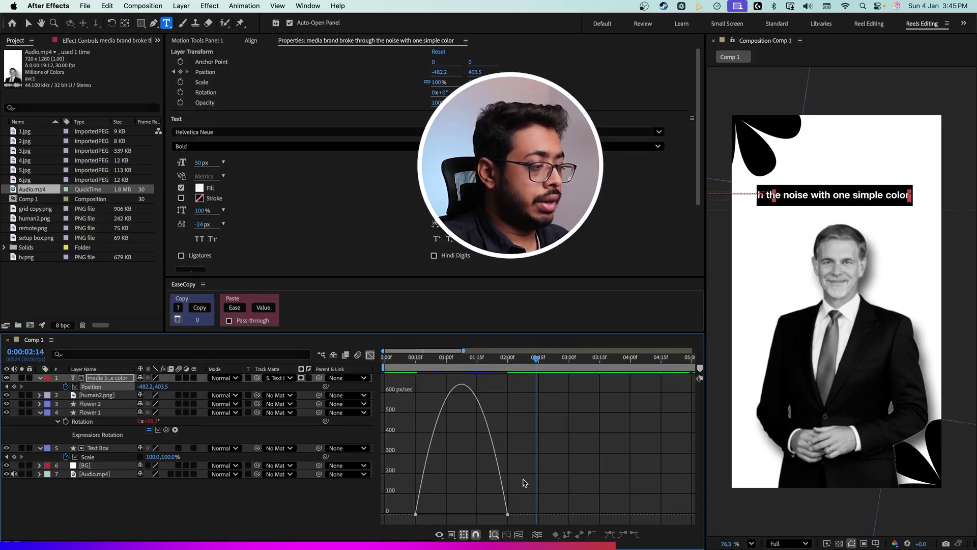
{"action": "left_click_drag", "start_coordinate": [492, 515], "coordinate": [464, 516]}
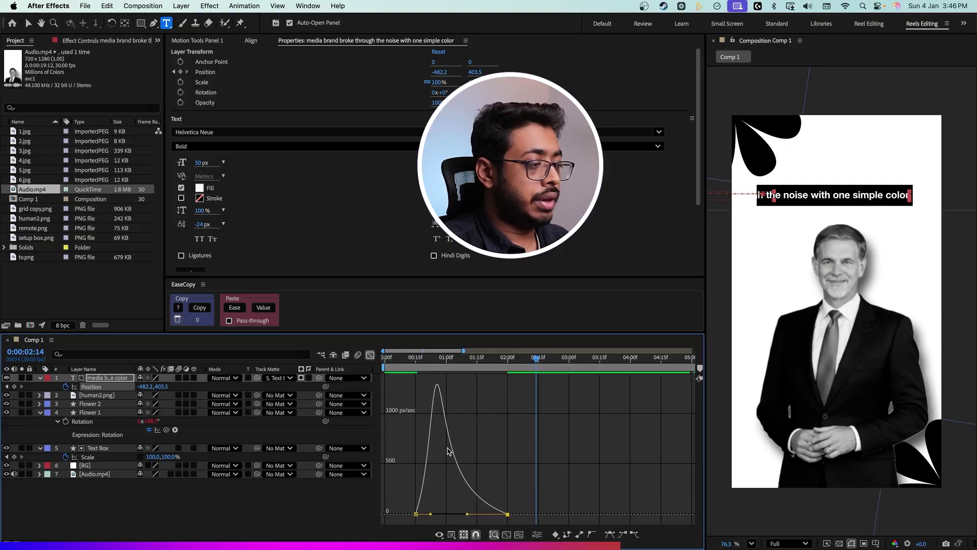
Step: Move the text's last Position keyframe to 0:00:04:00 and preview the slower scroll from 0:00:00:15
{"action": "left_click_drag", "start_coordinate": [407, 360], "coordinate": [381, 367]}
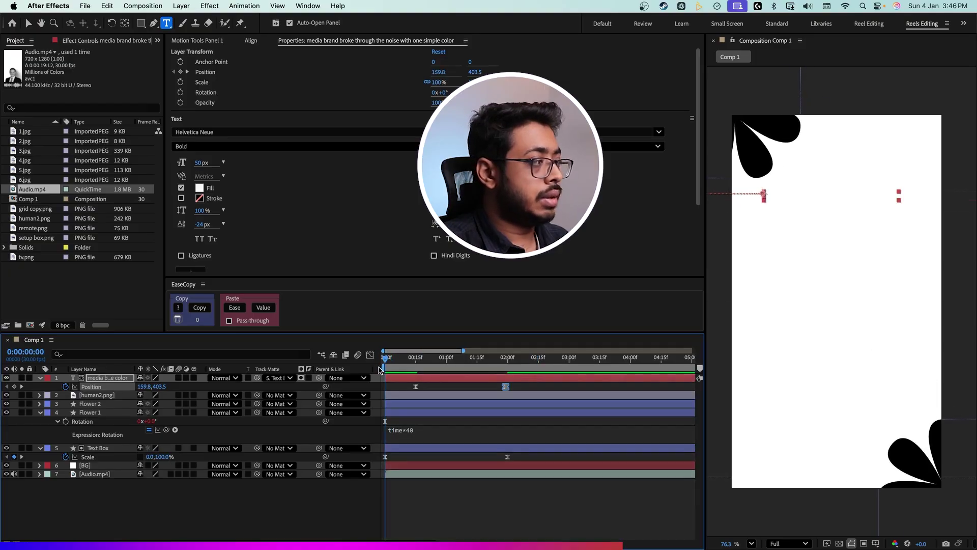
{"action": "key", "text": "space"}
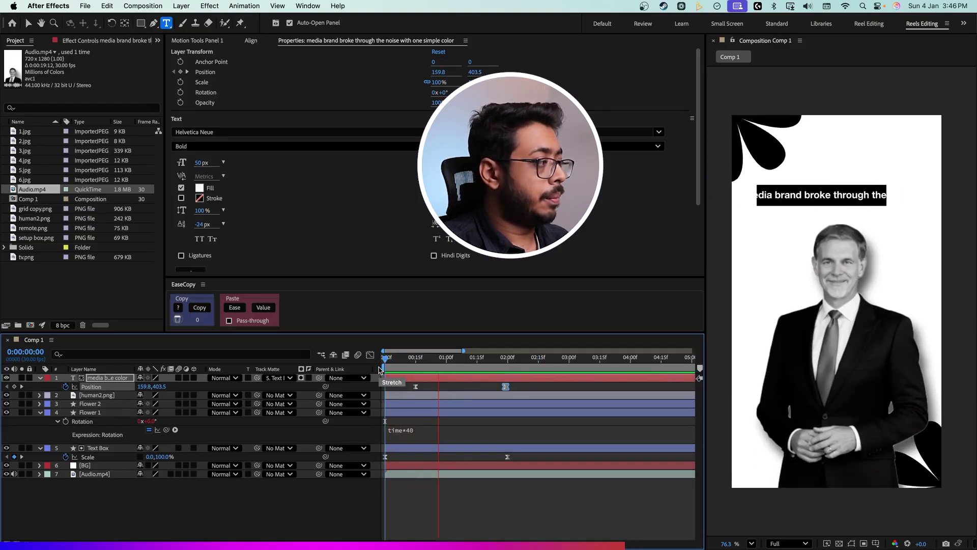
{"action": "key", "text": "space"}
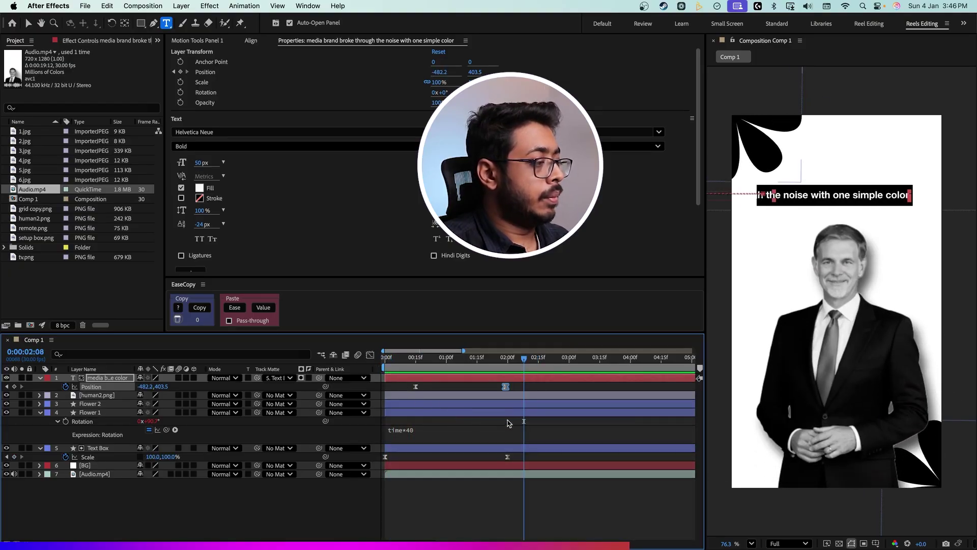
{"action": "left_click", "coordinate": [499, 390]}
{"action": "left_click_drag", "start_coordinate": [505, 388], "coordinate": [630, 387]}
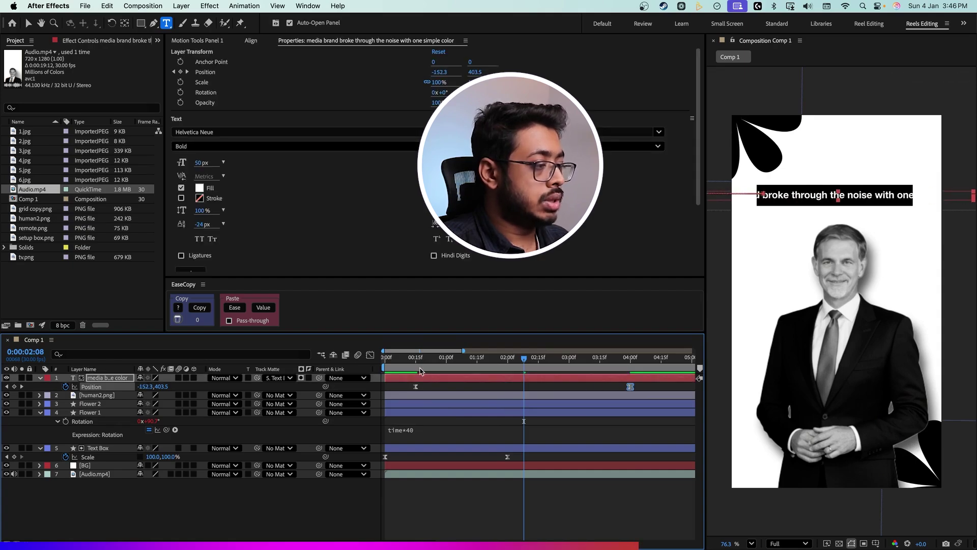
{"action": "left_click", "coordinate": [415, 371]}
{"action": "key", "text": "space"}
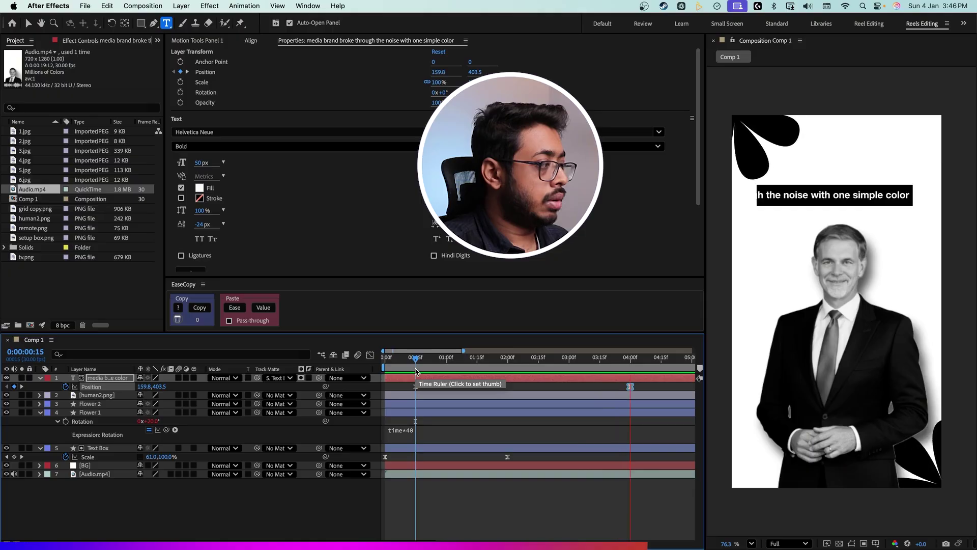
{"action": "key", "text": "space"}
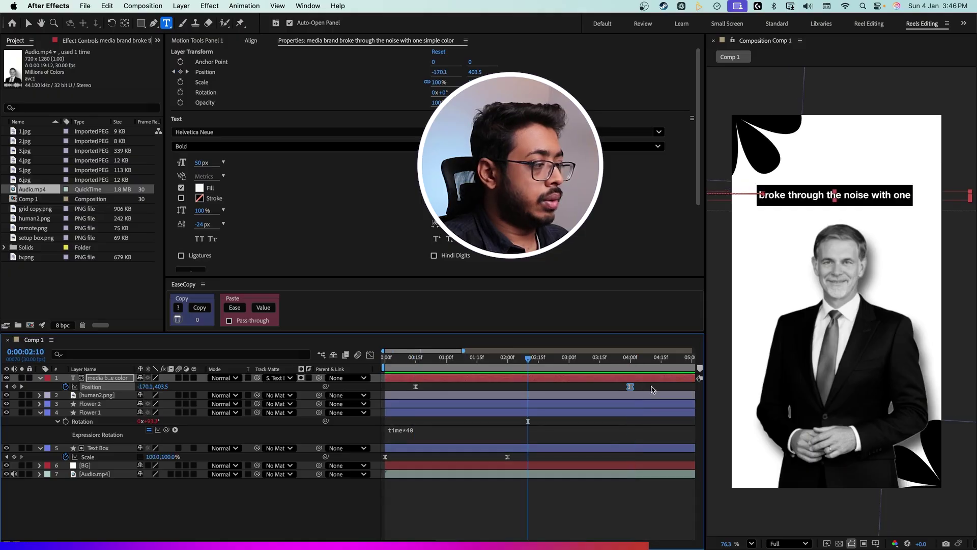
Step: Extend the last text Position keyframe's influence in the speed graph for a longer slowdown, and preview the scroll
{"action": "left_click", "coordinate": [370, 355]}
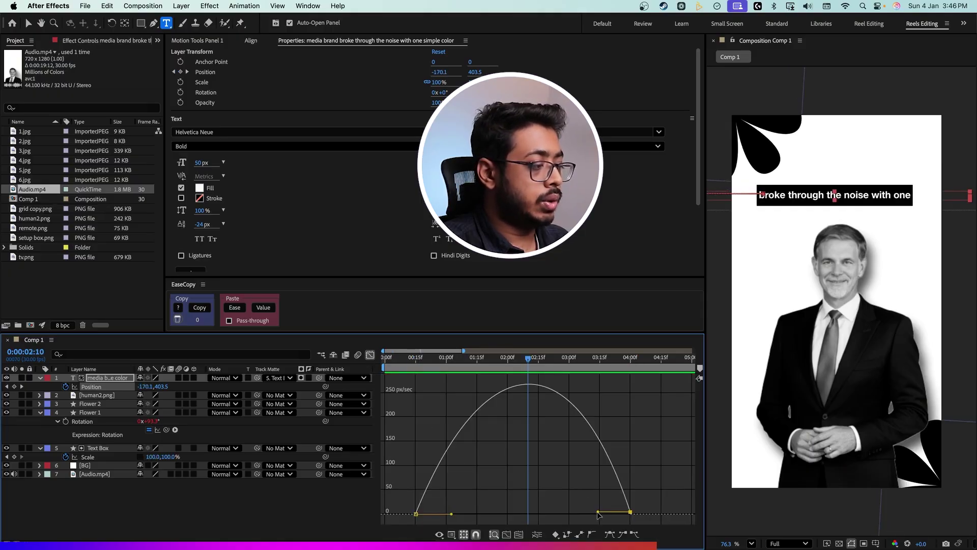
{"action": "left_click_drag", "start_coordinate": [598, 512], "coordinate": [562, 513]}
{"action": "left_click", "coordinate": [443, 357]}
{"action": "key", "text": "space"}
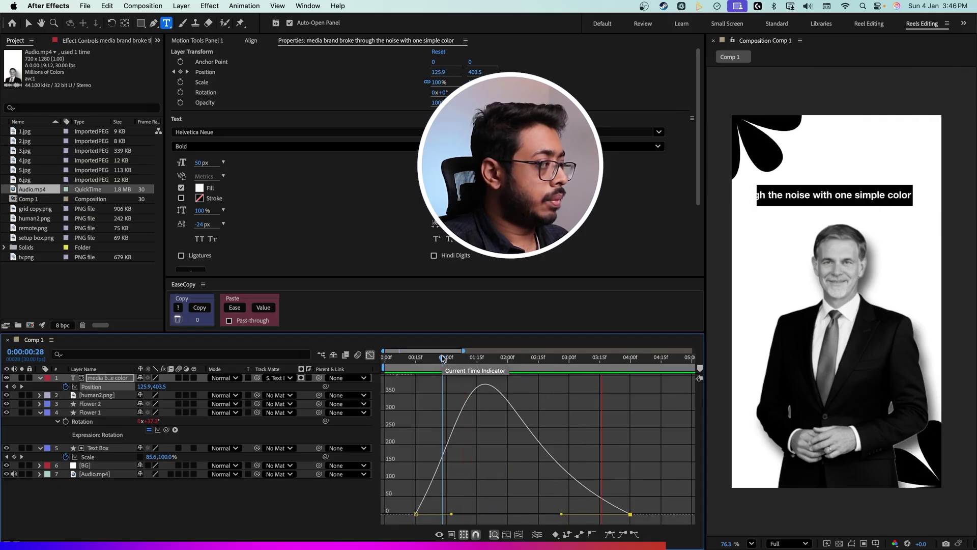
{"action": "key", "text": "space"}
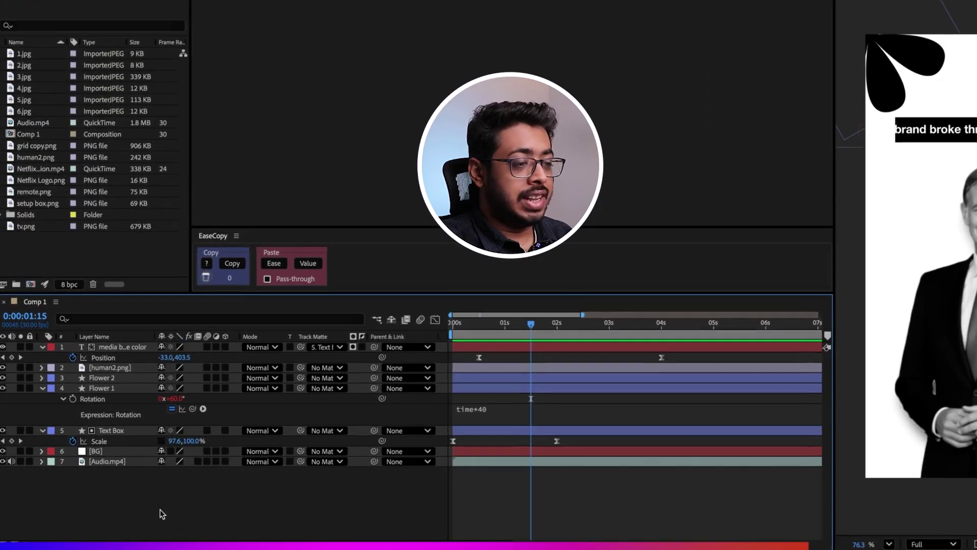
Step: Add an adjustment layer above all layers and apply the VR Chromatic Aberrations effect to it
{"action": "right_click", "coordinate": [166, 385]}
{"action": "mouse_move", "coordinate": [296, 401]}
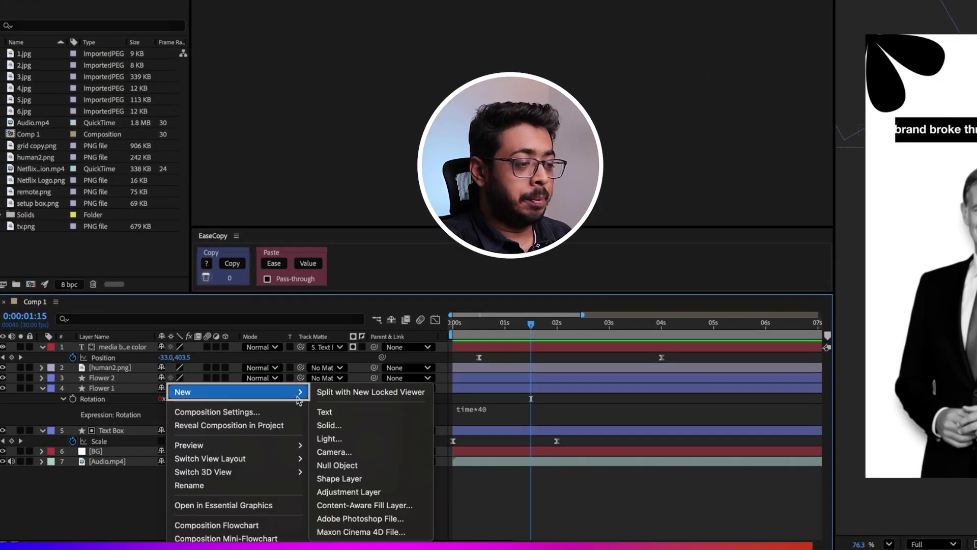
{"action": "left_click", "coordinate": [349, 492]}
{"action": "key", "text": "ctrl+space"}
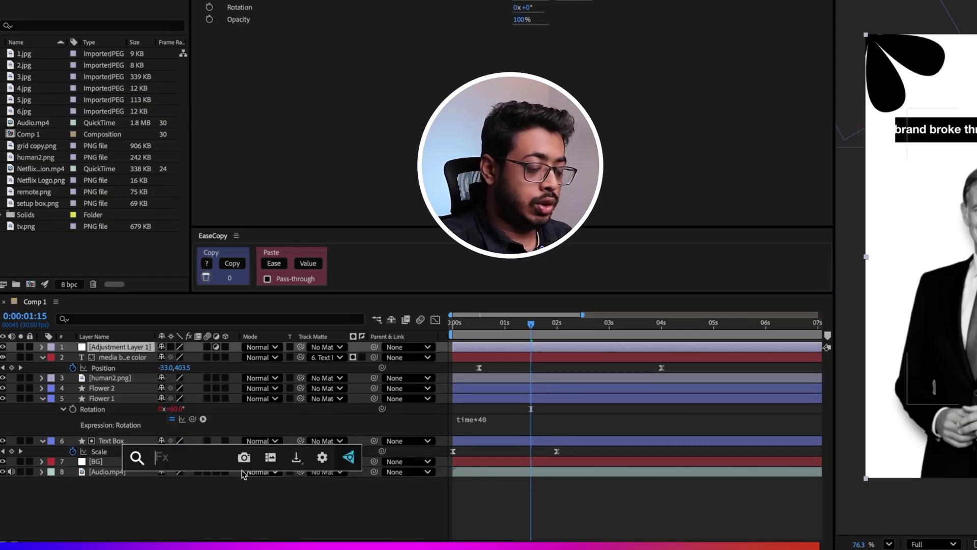
{"action": "type", "text": "chr"}
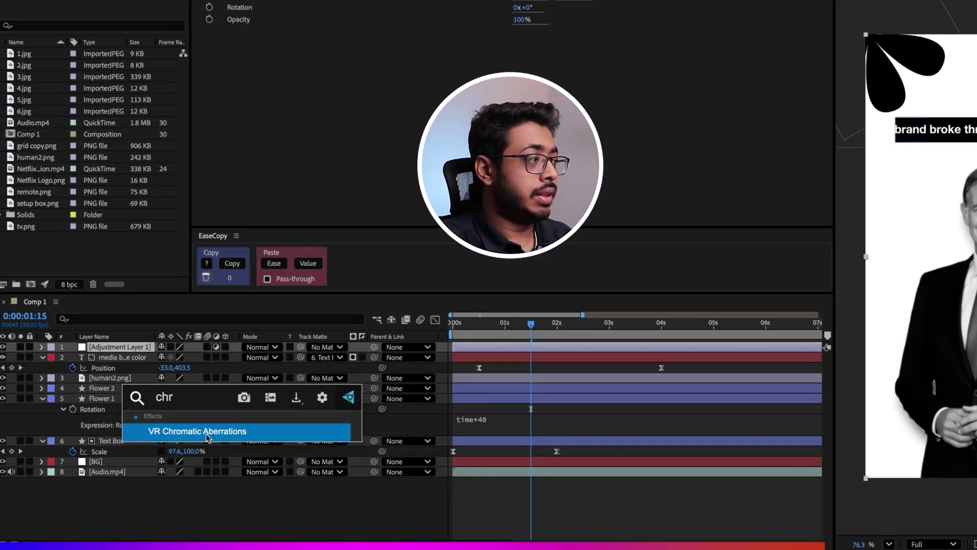
{"action": "left_click", "coordinate": [207, 433]}
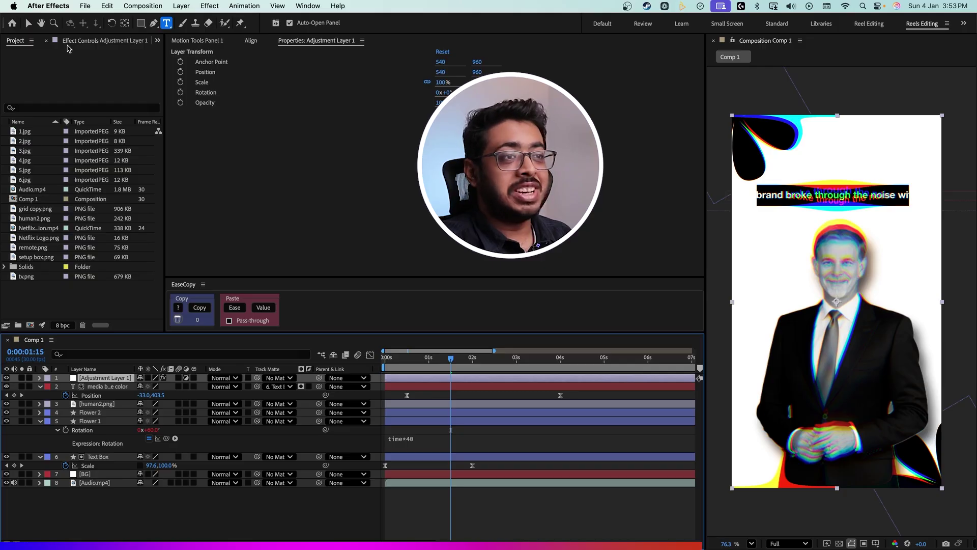
Step: Set the chromatic aberration to Red -2, Green 2 and Blue 3 with a Falloff Distance of 20
{"action": "left_click", "coordinate": [72, 42]}
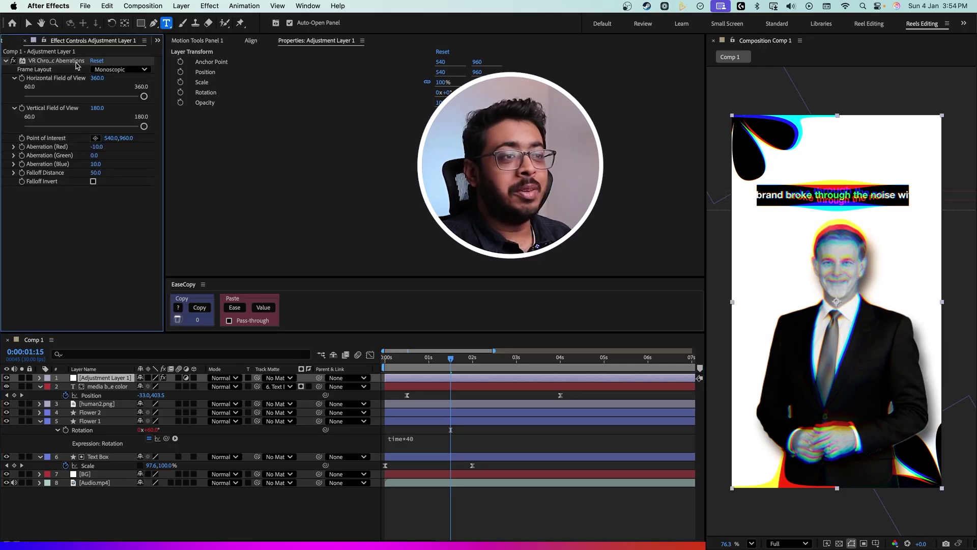
{"action": "left_click", "coordinate": [100, 146]}
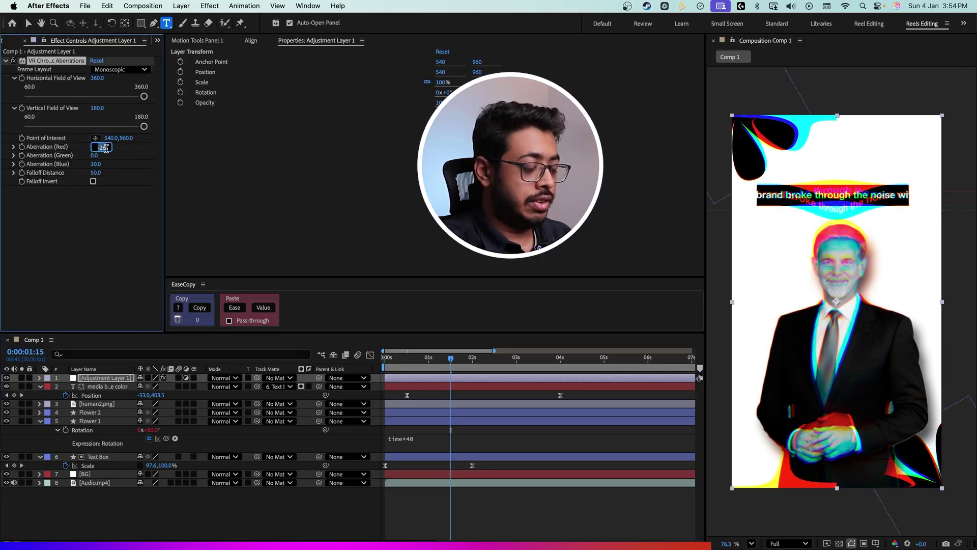
{"action": "left_click", "coordinate": [110, 214]}
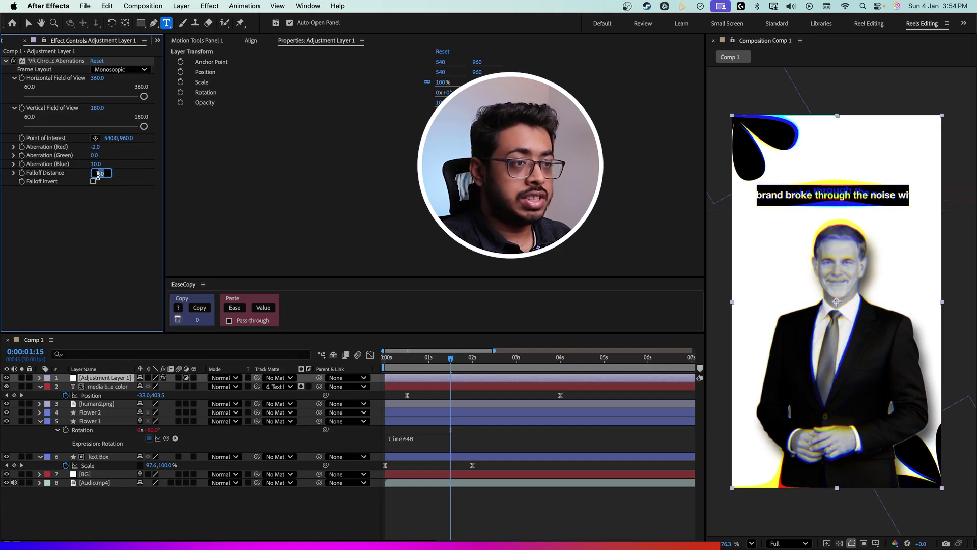
{"action": "key", "text": "Return"}
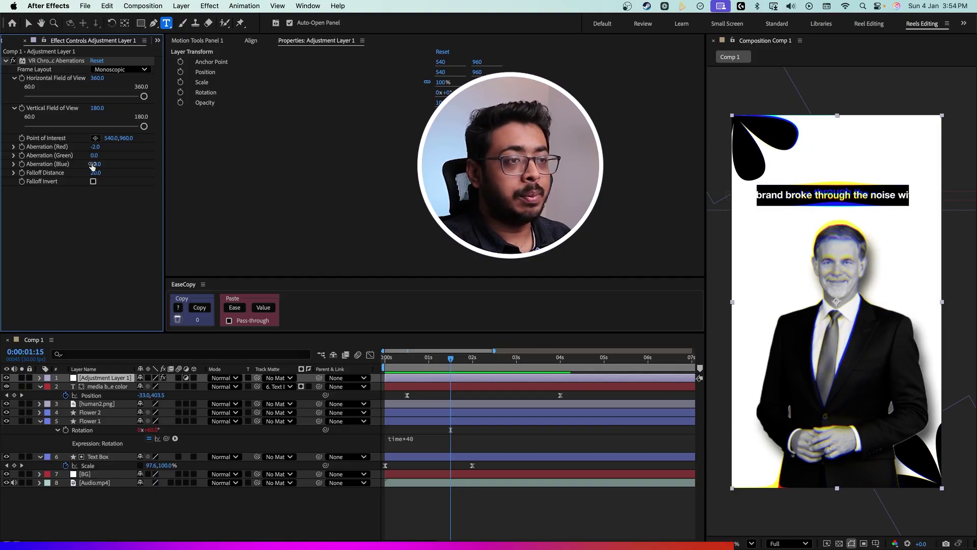
{"action": "type", "text": "3"}
{"action": "key", "text": "Return"}
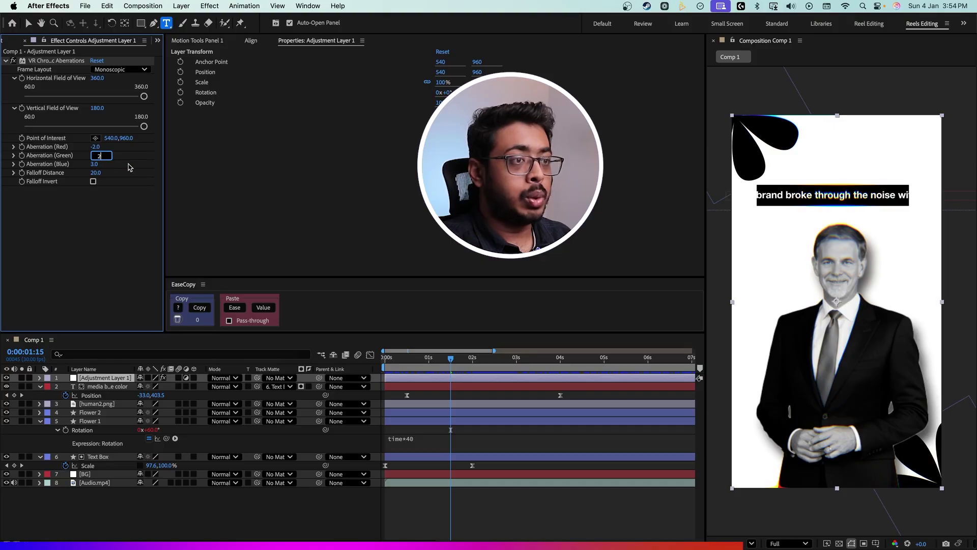
{"action": "type", "text": "2"}
{"action": "key", "text": "Return"}
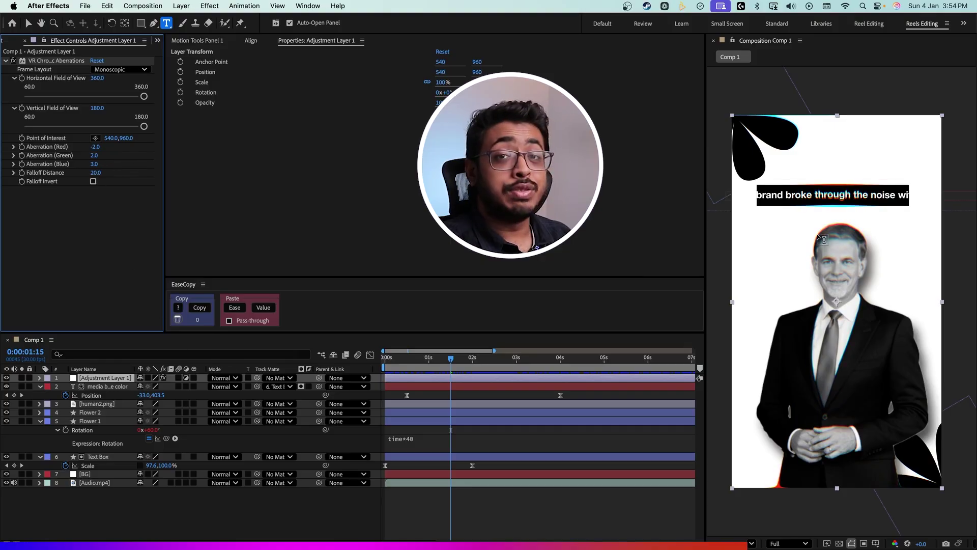
{"action": "mouse_move", "coordinate": [406, 360]}
{"action": "left_mouse_down"}
{"action": "mouse_move", "coordinate": [459, 371]}
{"action": "mouse_move", "coordinate": [417, 377]}
{"action": "left_mouse_up"}
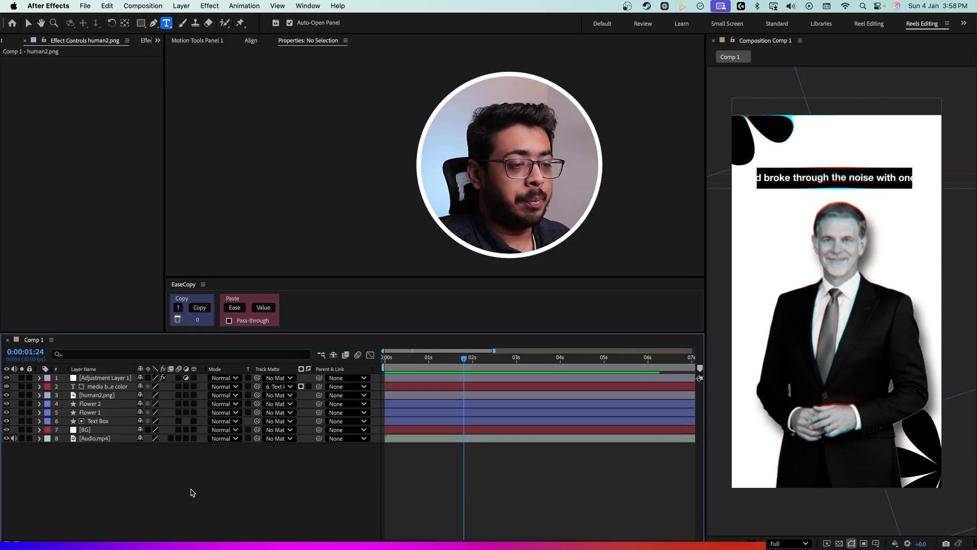
Step: Create a two-node 50 mm camera and make the text, human, flower and Text Box layers 3D
{"action": "right_click", "coordinate": [190, 493]}
{"action": "mouse_move", "coordinate": [229, 416]}
{"action": "left_click", "coordinate": [347, 465]}
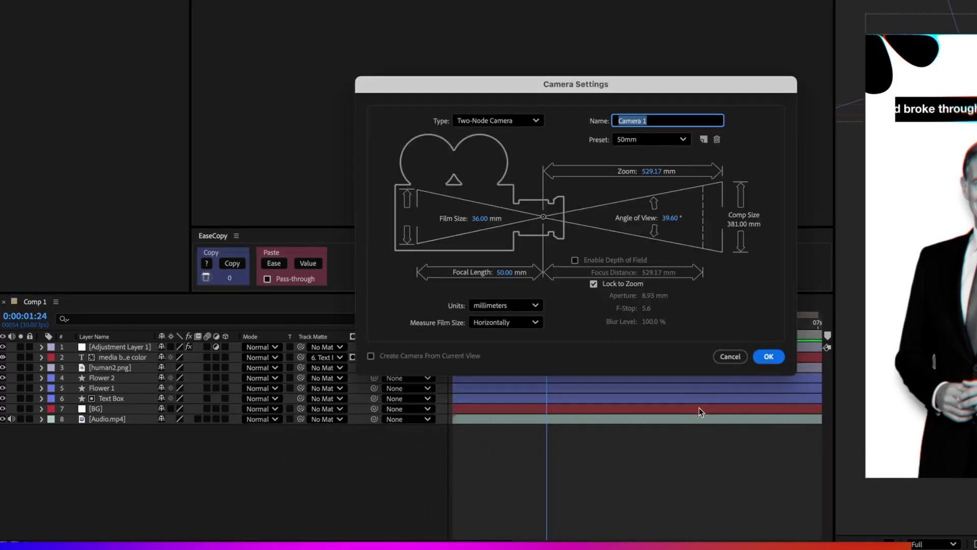
{"action": "left_click", "coordinate": [769, 357]}
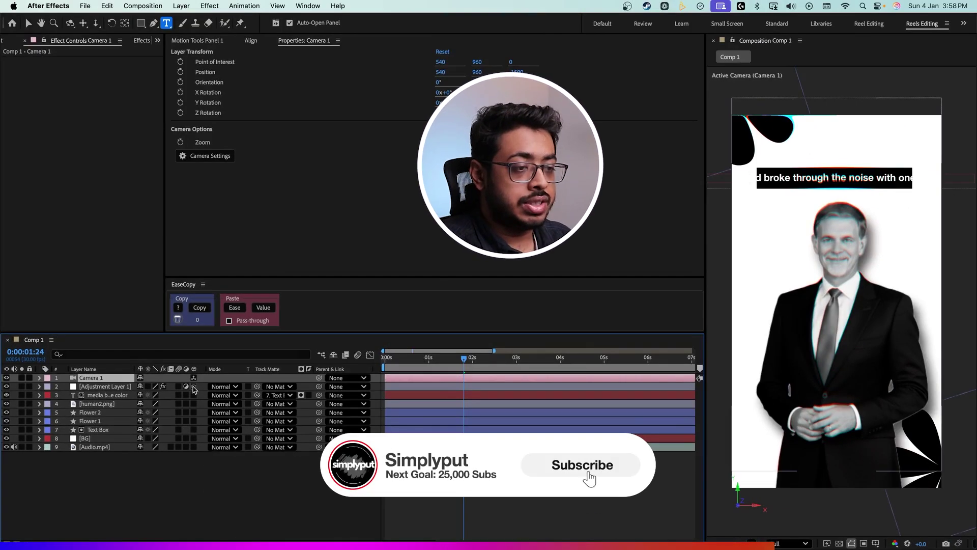
{"action": "left_click_drag", "start_coordinate": [193, 387], "coordinate": [193, 429]}
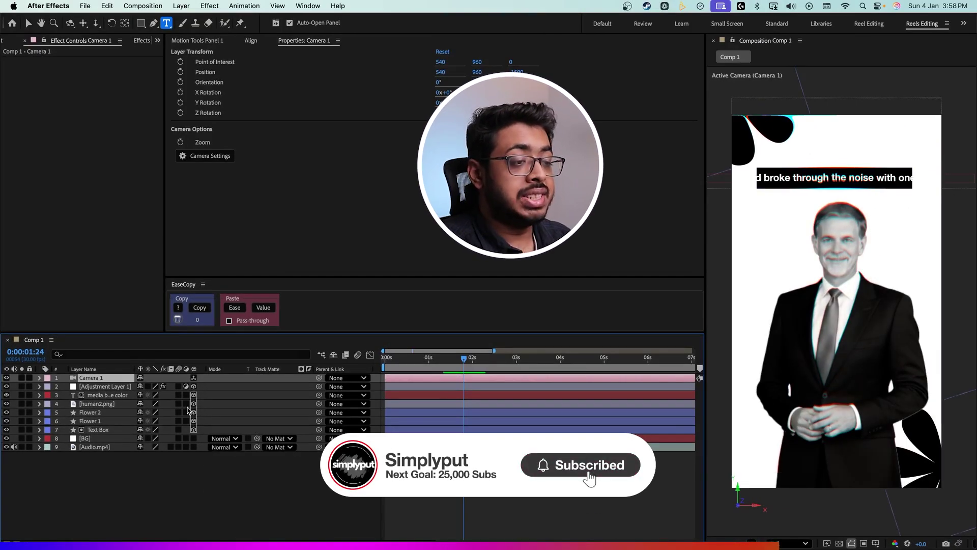
Step: Pre-compose human2.png as "Human" with all attributes moved into the new composition, and make the precomp layer 3D
{"action": "left_click", "coordinate": [110, 405]}
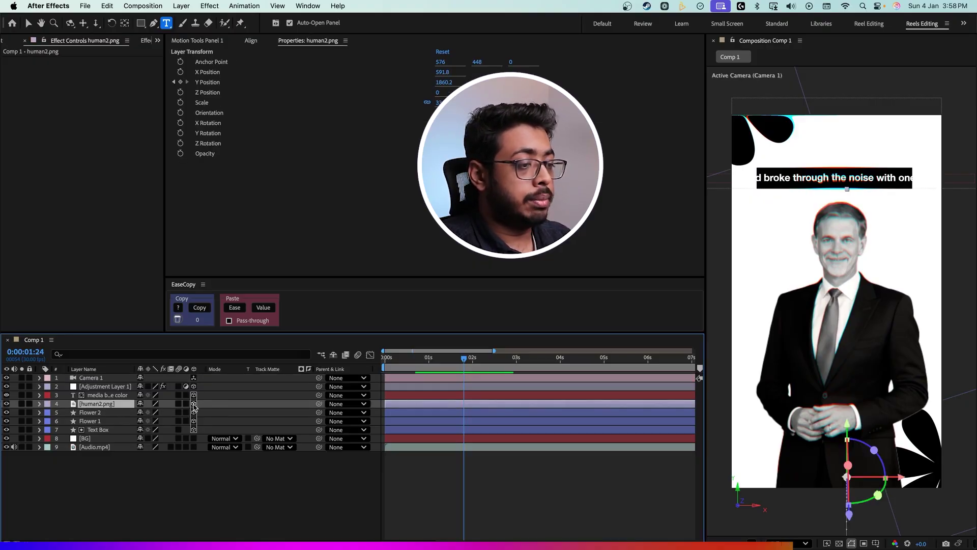
{"action": "left_click", "coordinate": [193, 404]}
{"action": "right_click", "coordinate": [120, 404]}
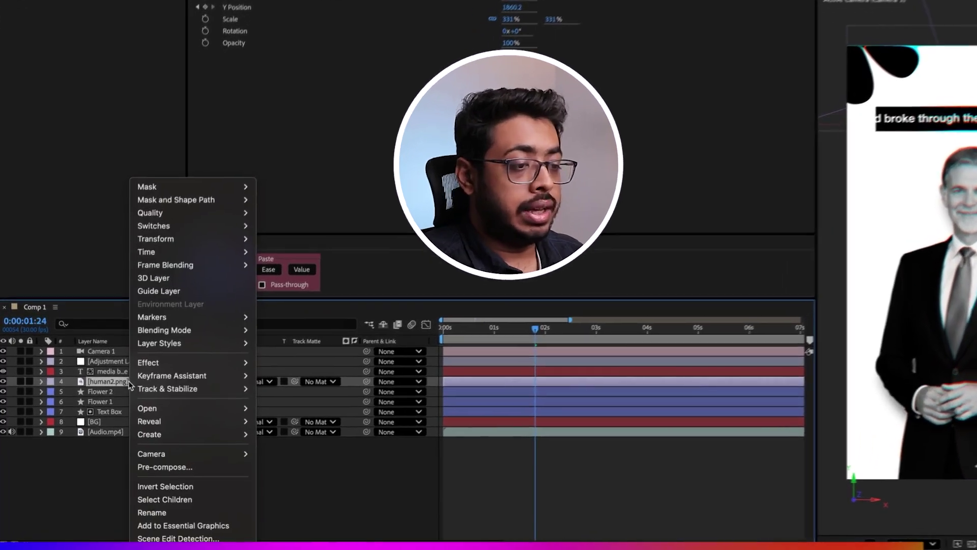
{"action": "left_click", "coordinate": [168, 465]}
{"action": "type", "text": "Human"}
{"action": "left_click", "coordinate": [471, 237]}
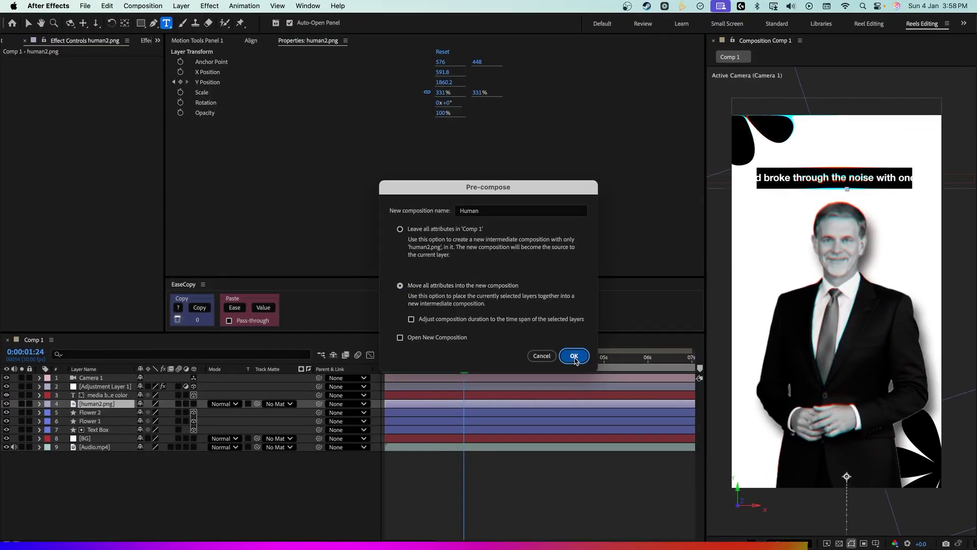
{"action": "left_click", "coordinate": [678, 321]}
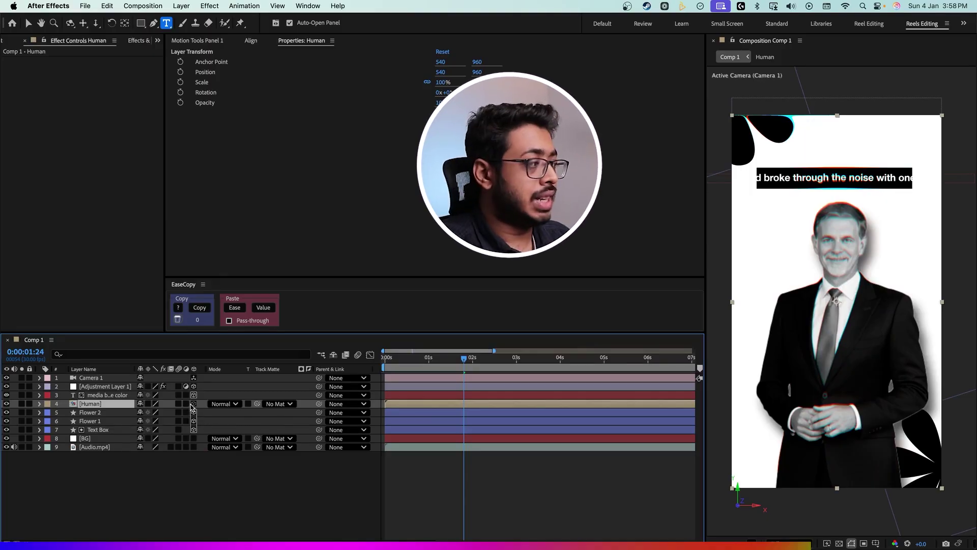
{"action": "left_click", "coordinate": [193, 403]}
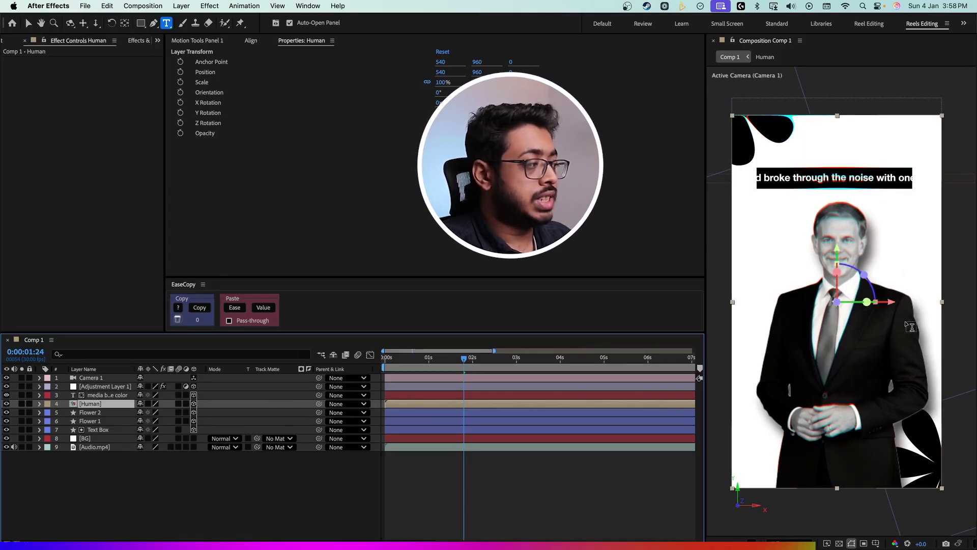
Step: Add a 3D null object and parent Camera 1 to it
{"action": "left_click", "coordinate": [175, 480]}
{"action": "right_click", "coordinate": [162, 480]}
{"action": "mouse_move", "coordinate": [196, 417]}
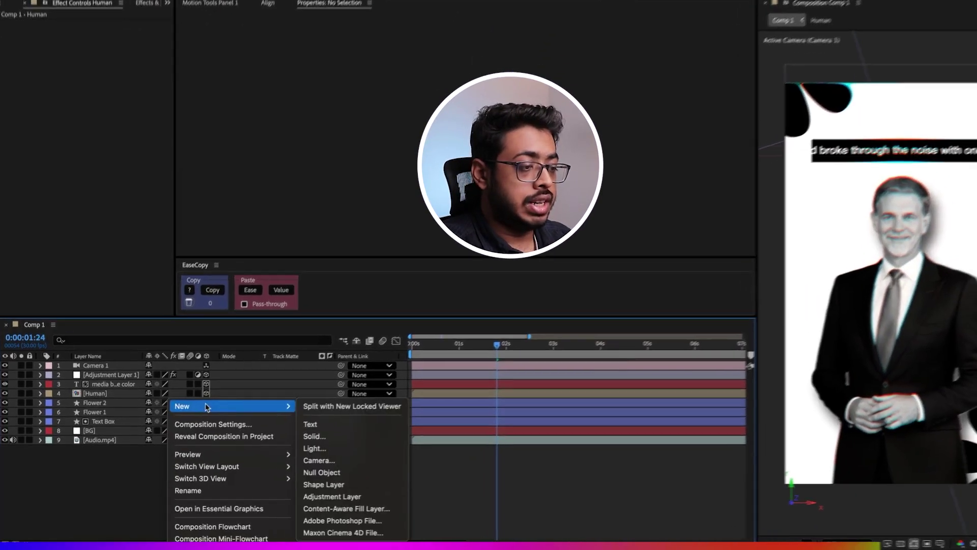
{"action": "left_click", "coordinate": [322, 472]}
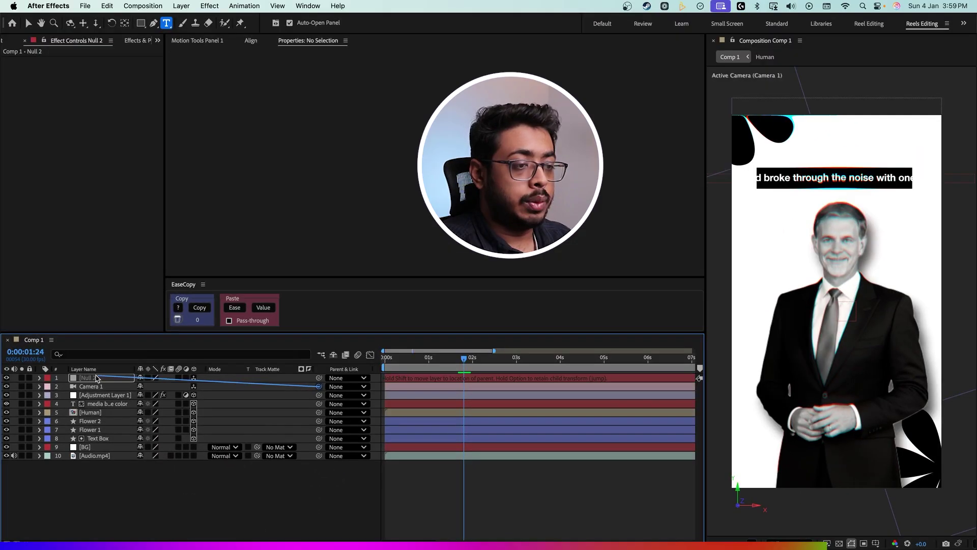
{"action": "mouse_move", "coordinate": [374, 357]}
{"action": "left_mouse_down"}
{"action": "mouse_move", "coordinate": [99, 348]}
{"action": "mouse_move", "coordinate": [88, 378]}
{"action": "left_mouse_up"}
Step: Keyframe the null's Scale from 80% at 0:00:00:00 to 100% at 0:00:03:00 and preview the camera move
{"action": "key", "text": "Home"}
{"action": "key", "text": "s"}
{"action": "left_click", "coordinate": [66, 386]}
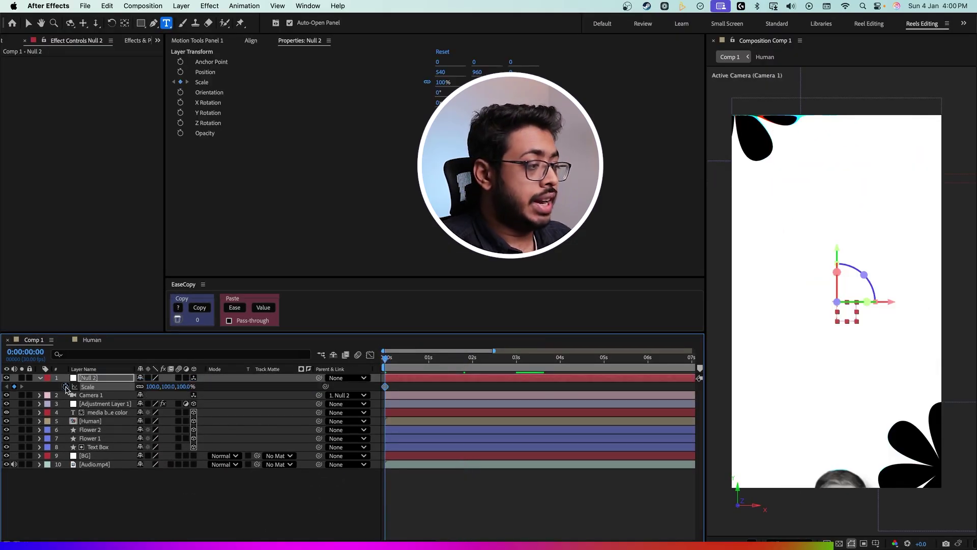
{"action": "left_click_drag", "start_coordinate": [386, 361], "coordinate": [516, 366]}
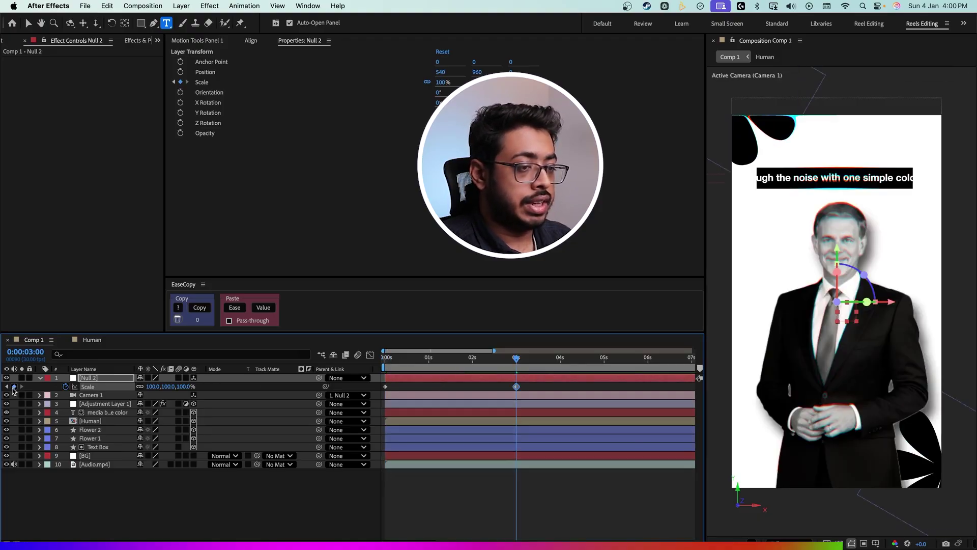
{"action": "left_click", "coordinate": [7, 387]}
{"action": "left_click_drag", "start_coordinate": [168, 388], "coordinate": [151, 386]}
{"action": "left_click", "coordinate": [395, 387]}
{"action": "key", "text": "space"}
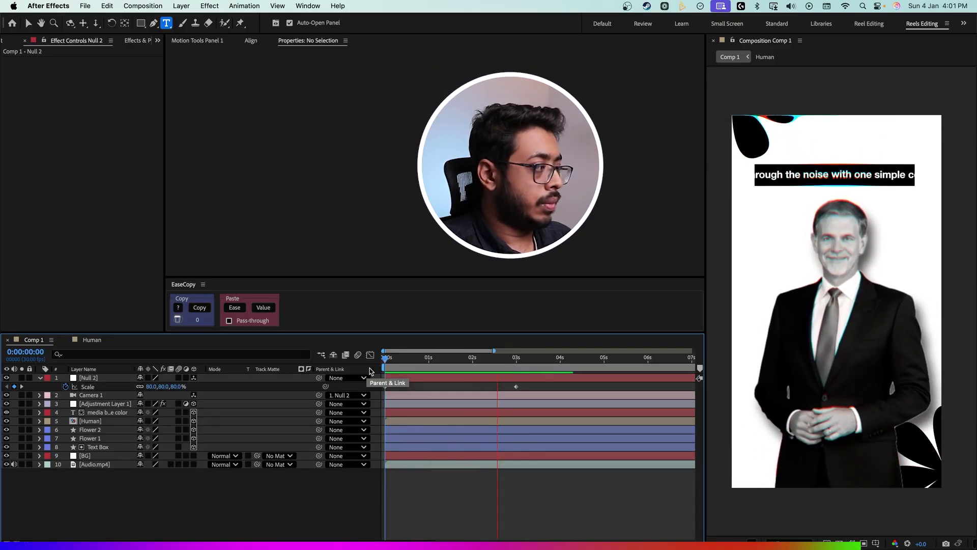
Step: Keyframe the null's Position from about 0:00:02:18 to a Y value of 1195 at 0:00:03:00, and ease both keyframes
{"action": "left_click", "coordinate": [515, 360]}
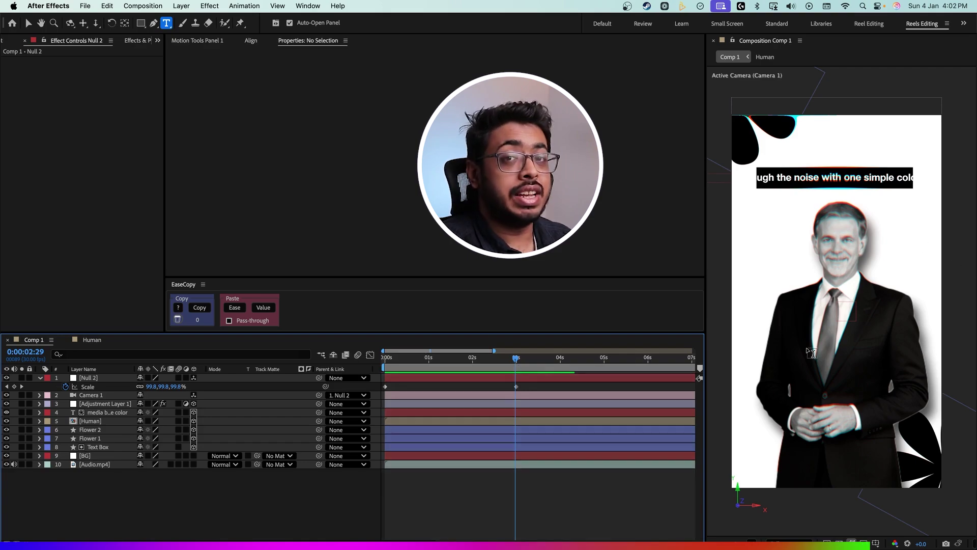
{"action": "left_click", "coordinate": [516, 379]}
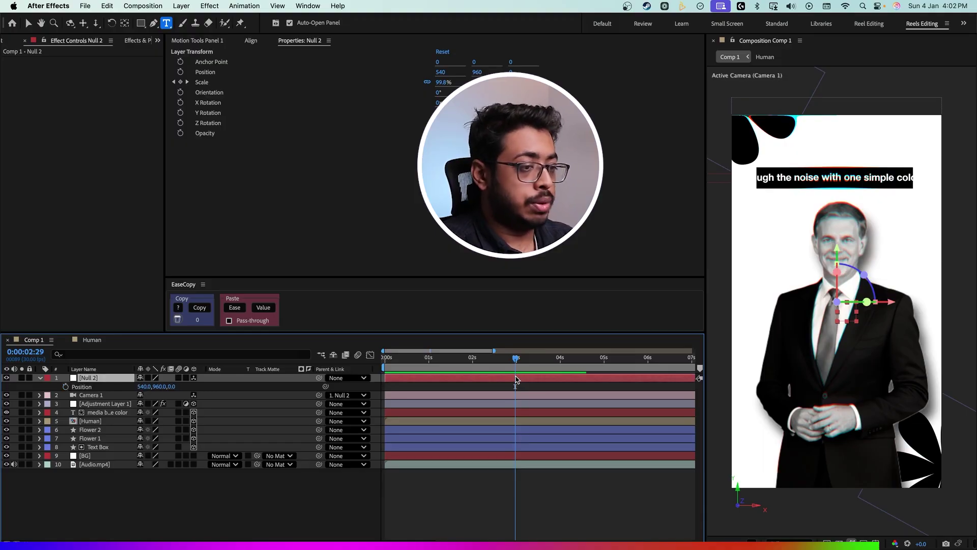
{"action": "left_click", "coordinate": [66, 386]}
{"action": "left_click_drag", "start_coordinate": [496, 389], "coordinate": [502, 389]}
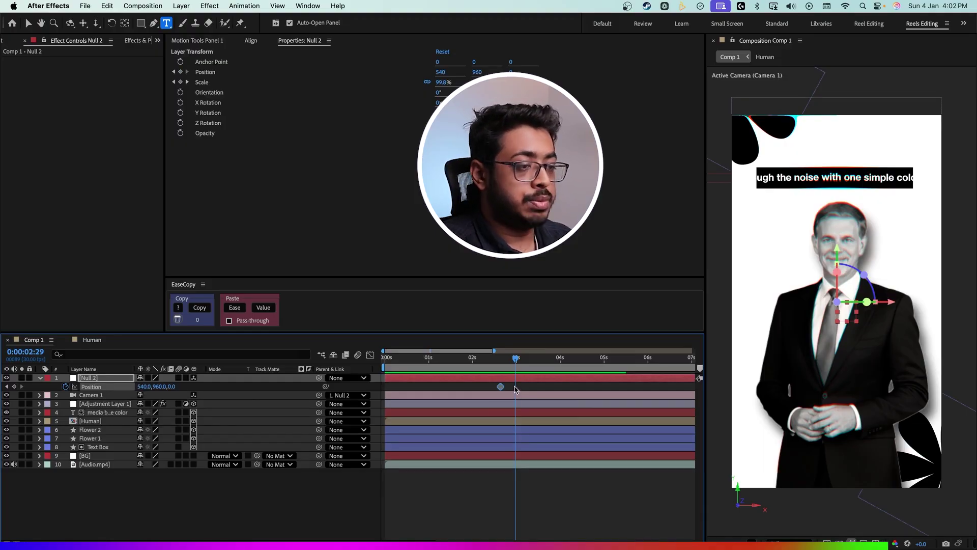
{"action": "left_click_drag", "start_coordinate": [156, 389], "coordinate": [225, 392]}
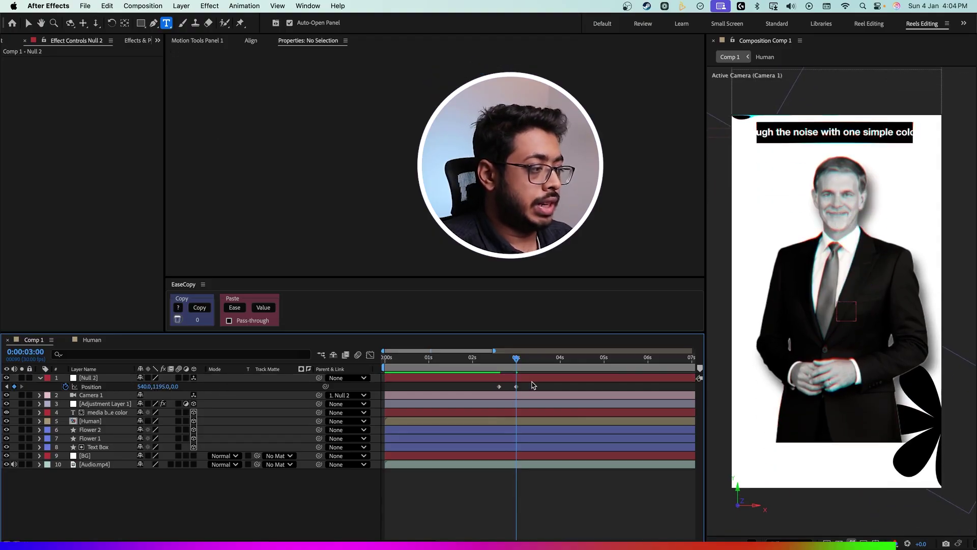
{"action": "left_click_drag", "start_coordinate": [530, 382], "coordinate": [480, 393]}
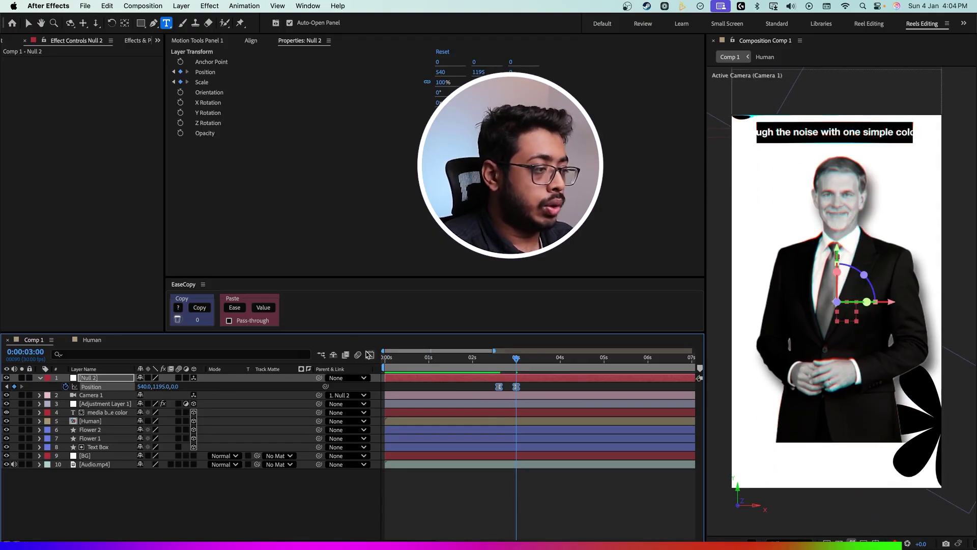
Step: Reshape the easing curve between the null's two Position keyframes in the graph editor
{"action": "left_click", "coordinate": [370, 355]}
{"action": "left_click", "coordinate": [499, 514]}
{"action": "left_click_drag", "start_coordinate": [504, 514], "coordinate": [481, 515]}
{"action": "key", "text": "equal"}
{"action": "key", "text": "equal"}
{"action": "left_click", "coordinate": [370, 355]}
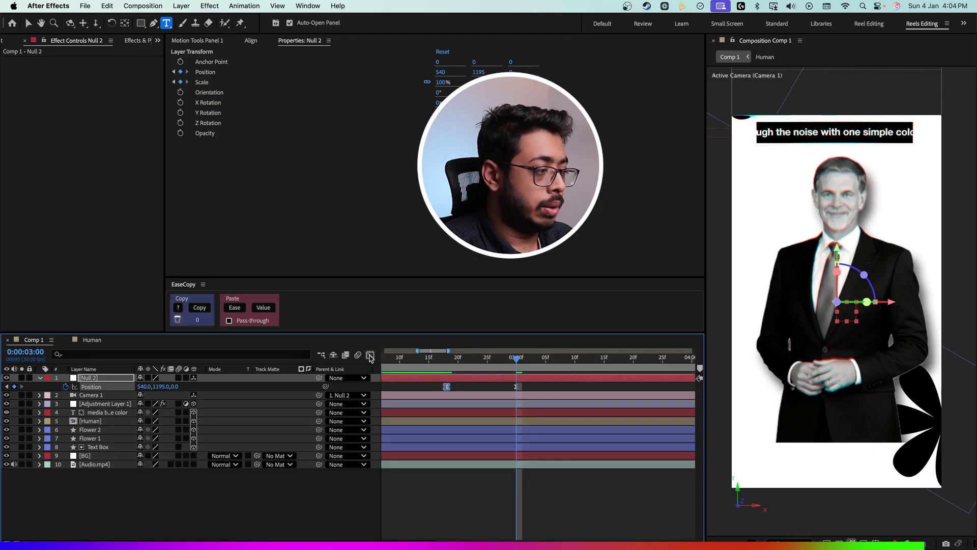
Step: Lengthen the null's vertical move by shifting its second Position keyframe to about 0:00:03:15, and preview it
{"action": "left_click_drag", "start_coordinate": [515, 387], "coordinate": [605, 388]}
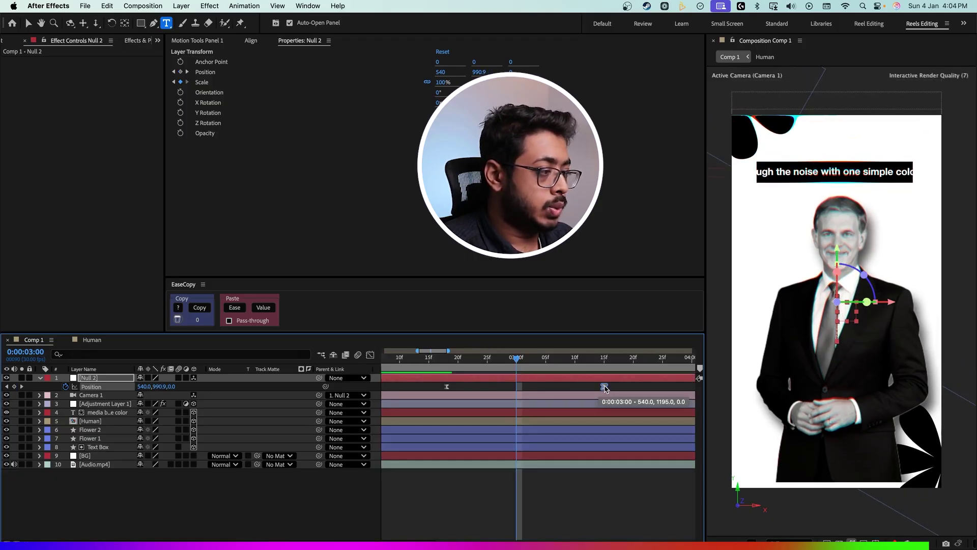
{"action": "left_click_drag", "start_coordinate": [453, 364], "coordinate": [518, 368]}
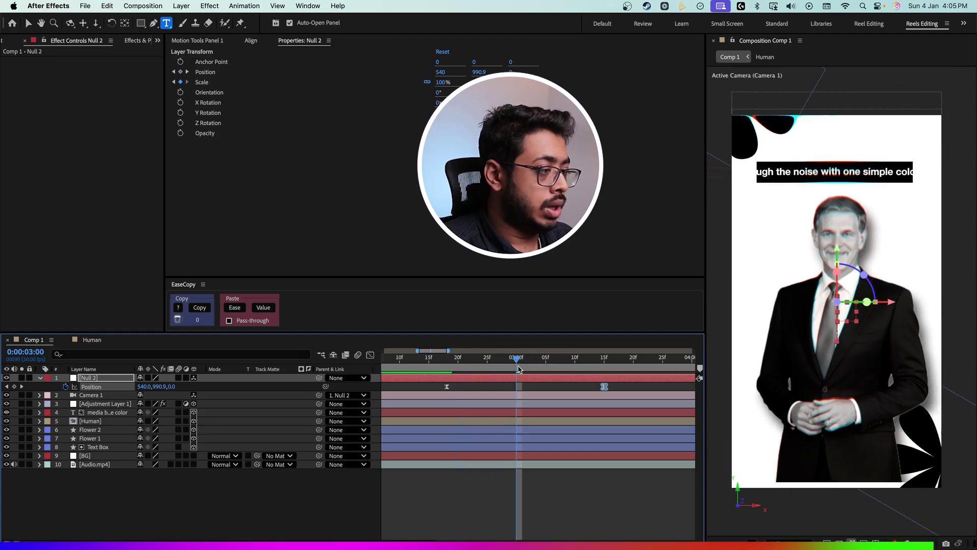
{"action": "key", "text": "minus"}
{"action": "key", "text": "minus"}
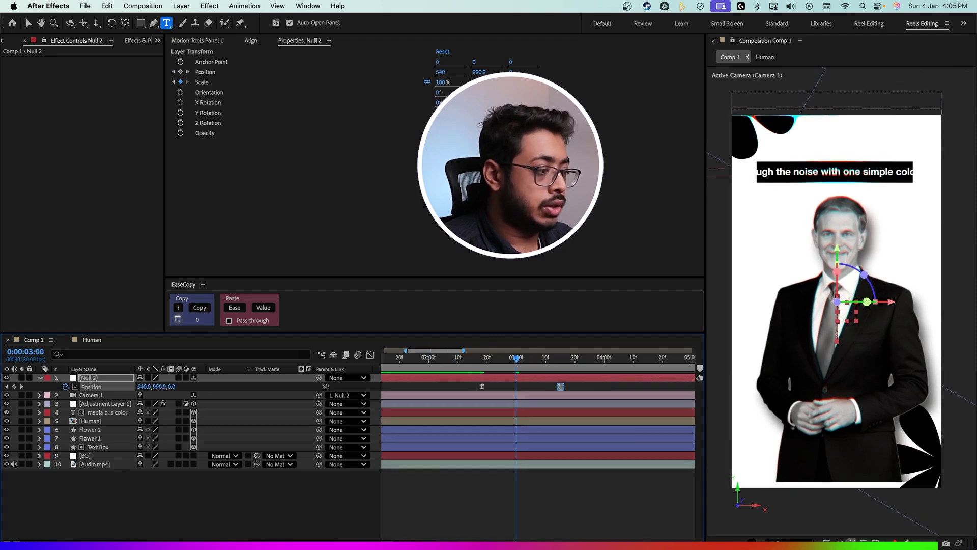
{"action": "key", "text": "space"}
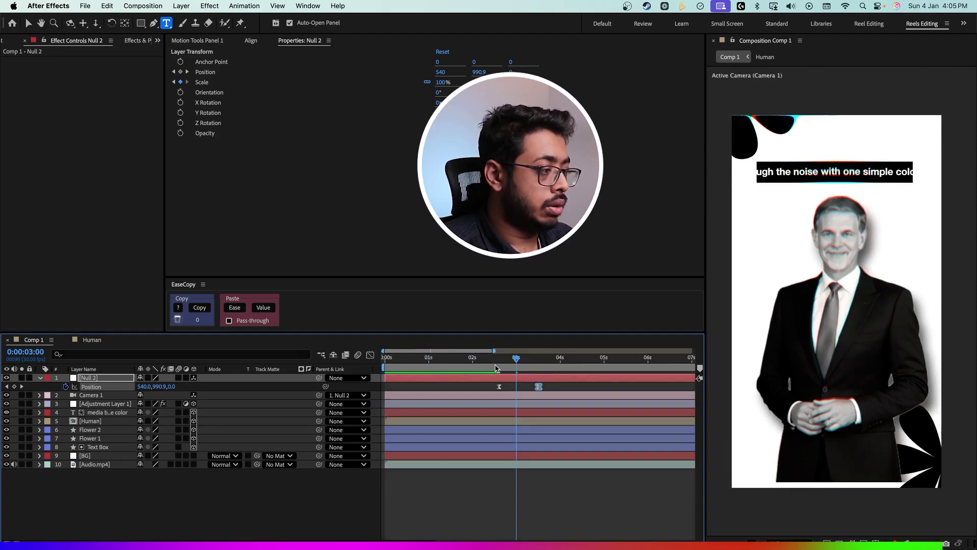
{"action": "key", "text": "space"}
Step: Shift both Position keyframes of the null to run from about 0:00:03:17 to 0:00:04:14
{"action": "left_click", "coordinate": [591, 368]}
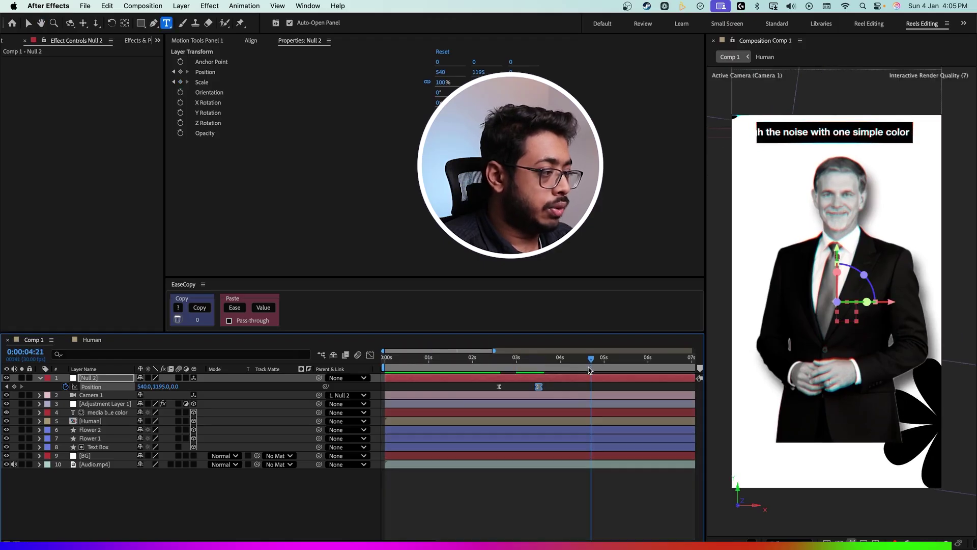
{"action": "left_click_drag", "start_coordinate": [551, 385], "coordinate": [561, 367]}
{"action": "left_click", "coordinate": [547, 359]}
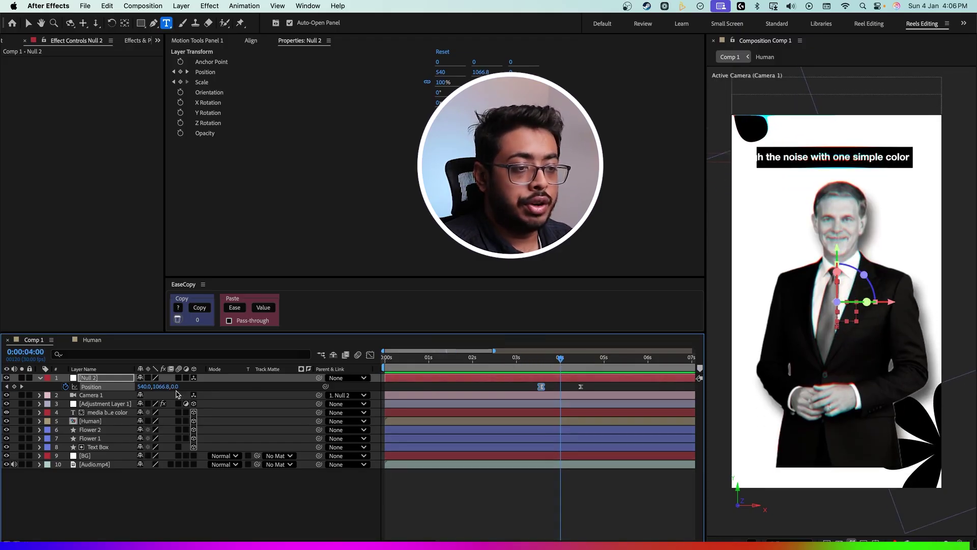
Step: Trim the text, Human, Flower 2, Flower 1 and Text Box layers to end at 0:00:04:00
{"action": "left_click", "coordinate": [94, 397]}
{"action": "left_click", "coordinate": [99, 412]}
{"action": "left_click", "coordinate": [96, 447], "text": "shift"}
{"action": "key", "text": "alt+bracketright"}
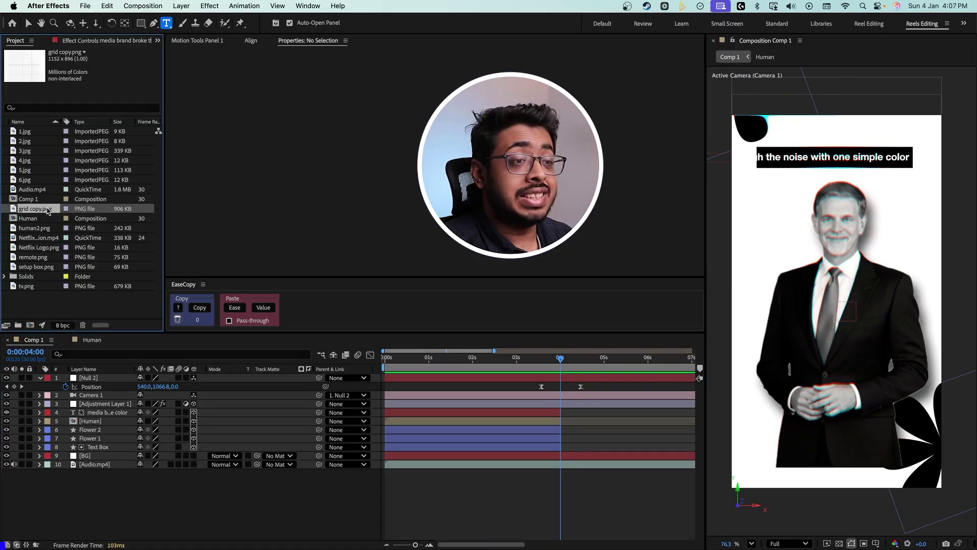
Step: Add grid copy.png below Camera 1, trim its start to 0:00:04:00 and make it a 3D layer
{"action": "left_click_drag", "start_coordinate": [44, 213], "coordinate": [92, 400]}
{"action": "key", "text": "alt+bracketleft"}
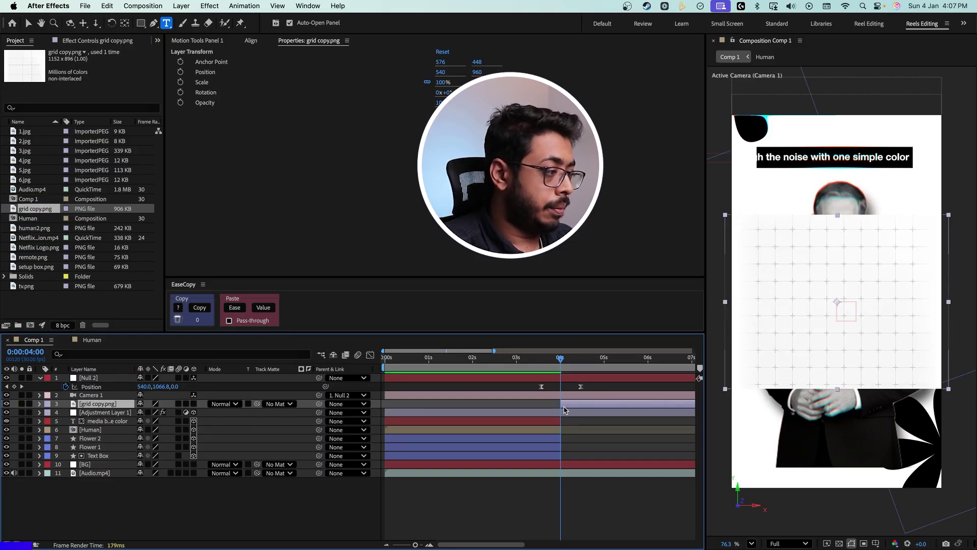
{"action": "left_click", "coordinate": [193, 404]}
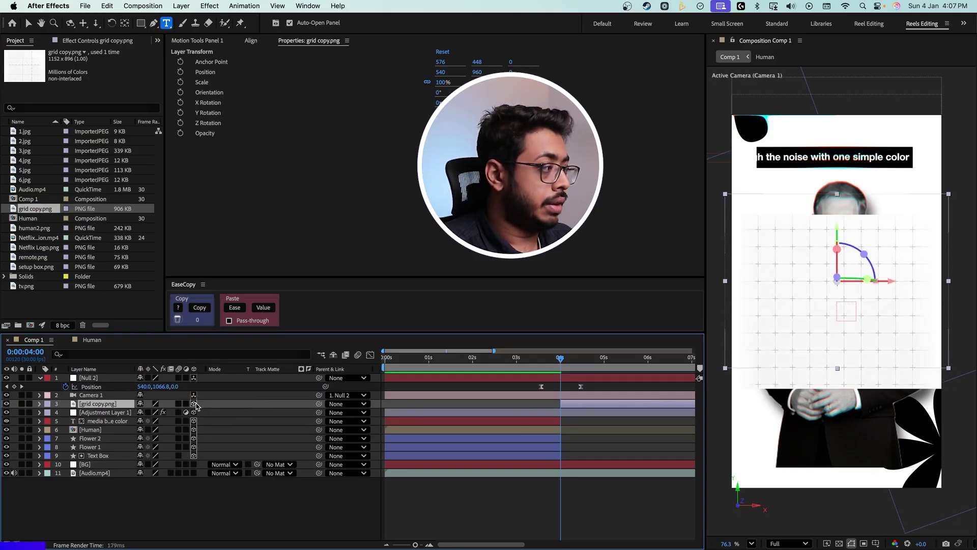
Step: Add tv.png below Camera 1 and scale it to 58%
{"action": "key", "text": "v"}
{"action": "left_click_drag", "start_coordinate": [26, 286], "coordinate": [113, 396]}
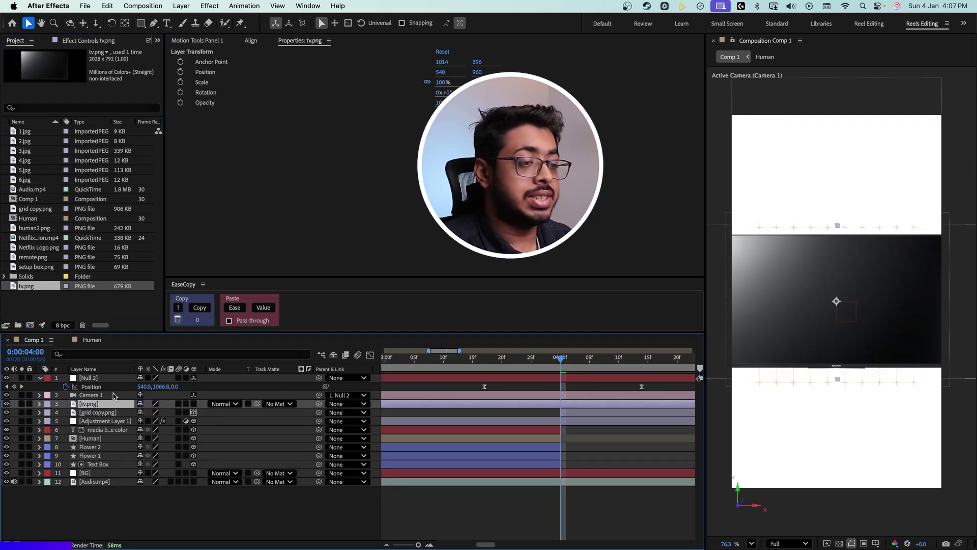
{"action": "key", "text": "s"}
{"action": "left_click_drag", "start_coordinate": [174, 414], "coordinate": [153, 413]}
Step: Add remote.png below Camera 1, scale it to 38% and place it beside the TV's lower right corner
{"action": "left_click_drag", "start_coordinate": [29, 257], "coordinate": [251, 396]}
{"action": "key", "text": "s"}
{"action": "left_click_drag", "start_coordinate": [176, 413], "coordinate": [146, 415]}
{"action": "left_click_drag", "start_coordinate": [836, 305], "coordinate": [922, 343]}
Step: Add setup box.png below Camera 1, scale it to 43% and place it by the TV's lower right edge, next to the remote
{"action": "left_click_drag", "start_coordinate": [36, 266], "coordinate": [97, 399]}
{"action": "left_click_drag", "start_coordinate": [836, 301], "coordinate": [860, 362]}
{"action": "key", "text": "s"}
{"action": "left_click_drag", "start_coordinate": [174, 413], "coordinate": [145, 419]}
{"action": "left_click_drag", "start_coordinate": [860, 362], "coordinate": [882, 355]}
Step: Make the setup box, remote and TV layers 3D and start them at 0:00:04:00
{"action": "left_click", "coordinate": [193, 403]}
{"action": "left_click", "coordinate": [193, 464]}
{"action": "key", "text": "shift+r"}
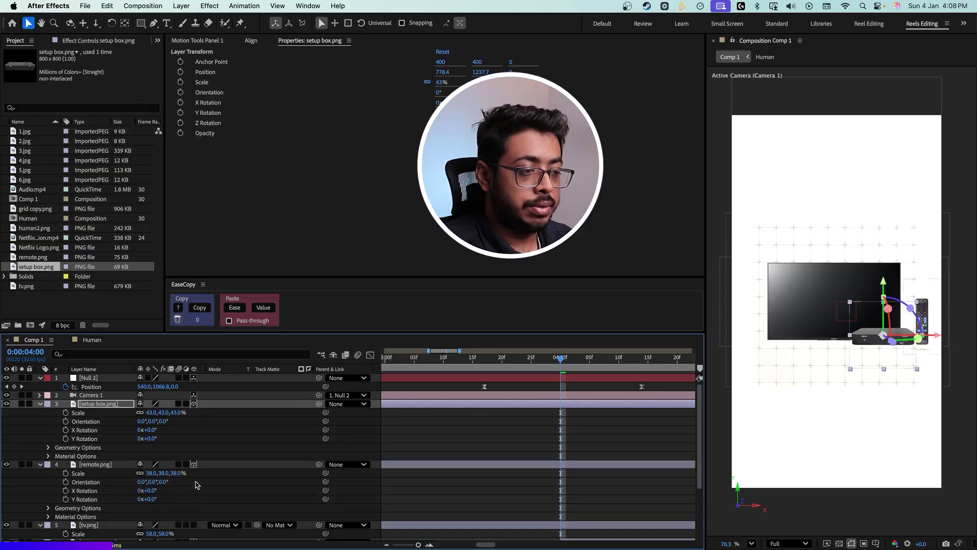
{"action": "left_click", "coordinate": [194, 524]}
{"action": "key", "text": "super+a"}
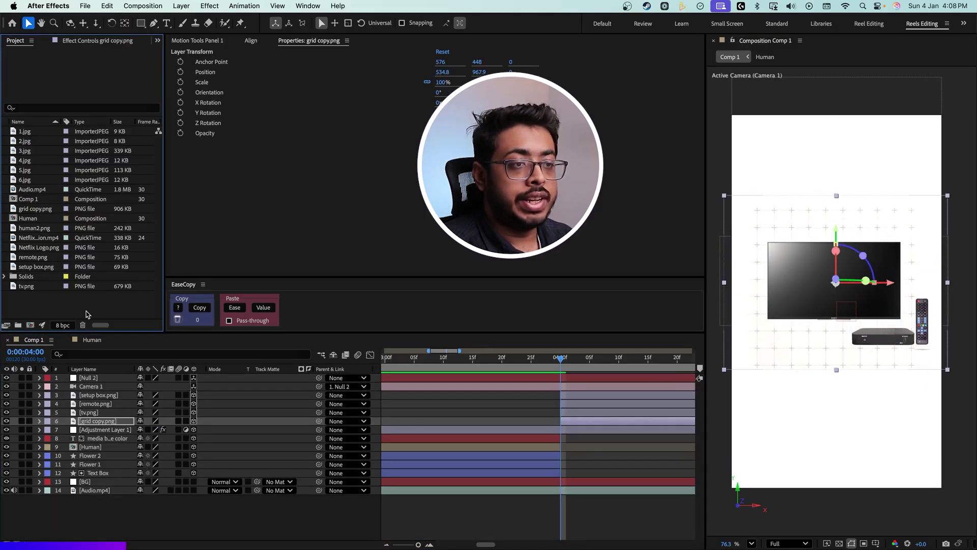
Step: Add the Netflix logo animation clip at 0:00:04:00, scale it to 39% over the TV, and mask it with a rectangle matching the screen
{"action": "left_click_drag", "start_coordinate": [39, 237], "coordinate": [582, 373]}
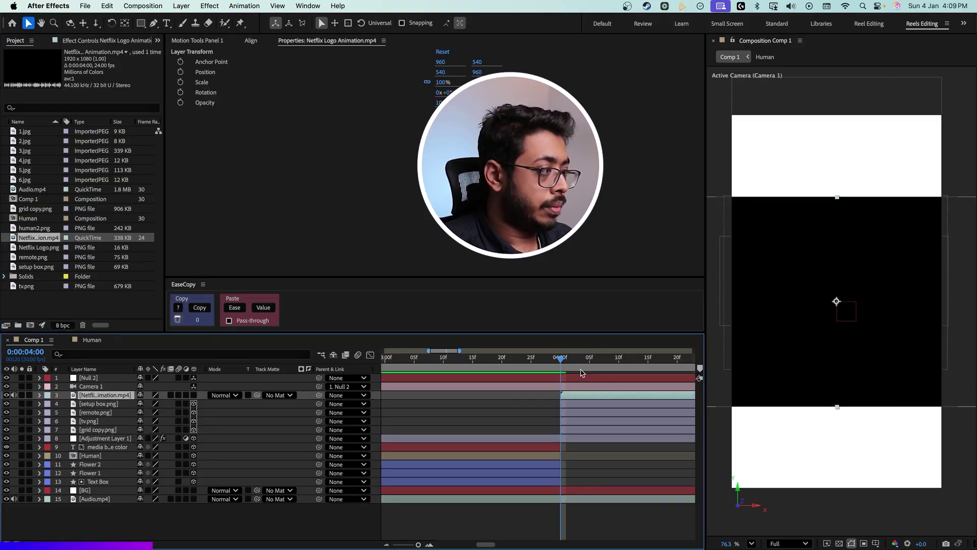
{"action": "key", "text": "s"}
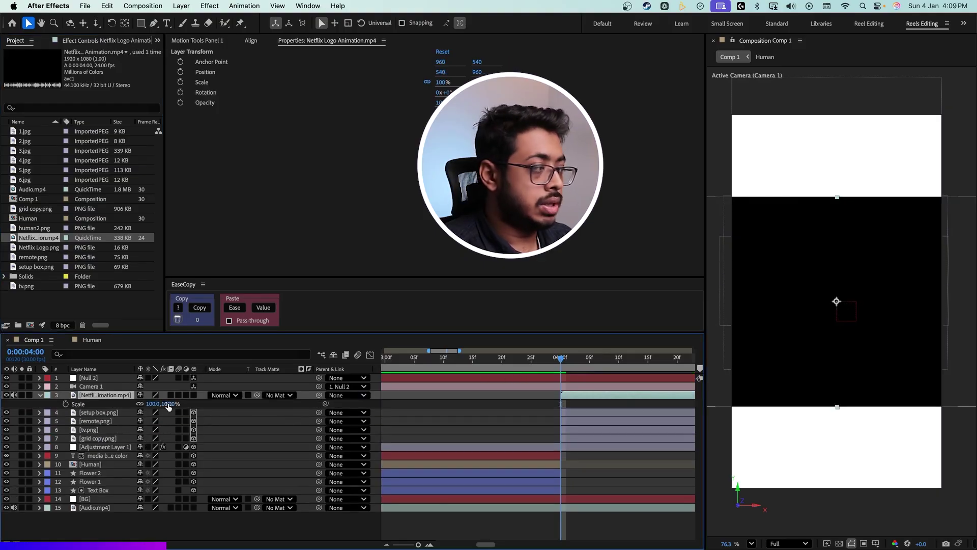
{"action": "left_click_drag", "start_coordinate": [168, 405], "coordinate": [151, 405]}
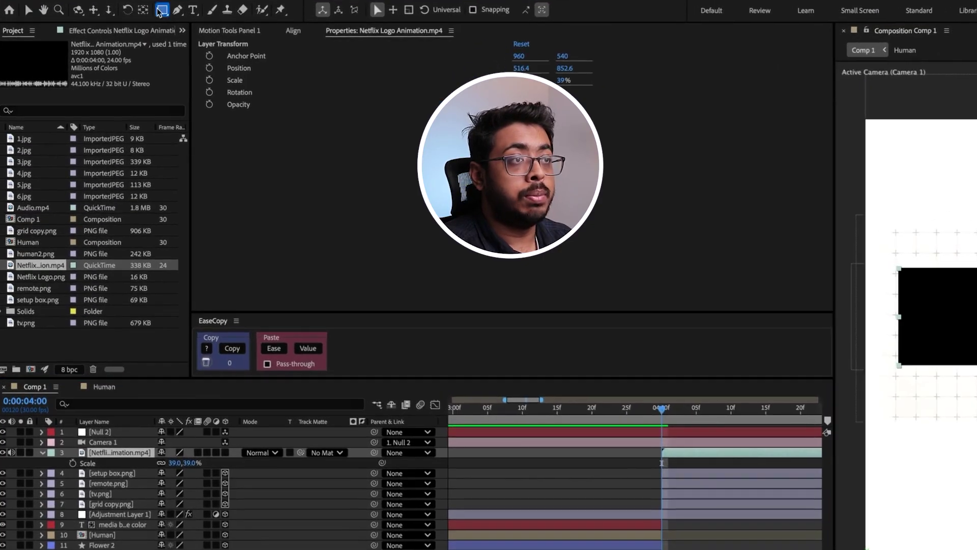
{"action": "left_click", "coordinate": [159, 11]}
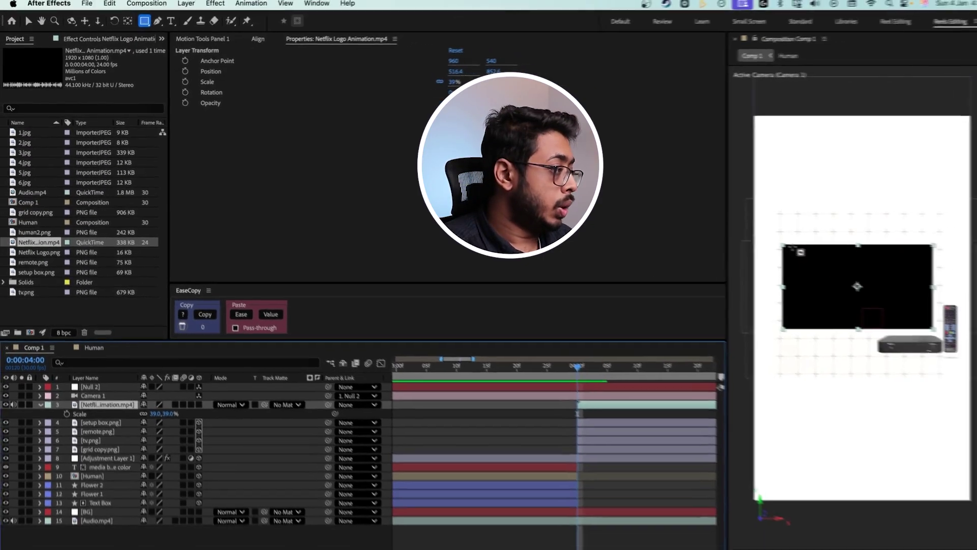
{"action": "left_click_drag", "start_coordinate": [783, 244], "coordinate": [901, 320]}
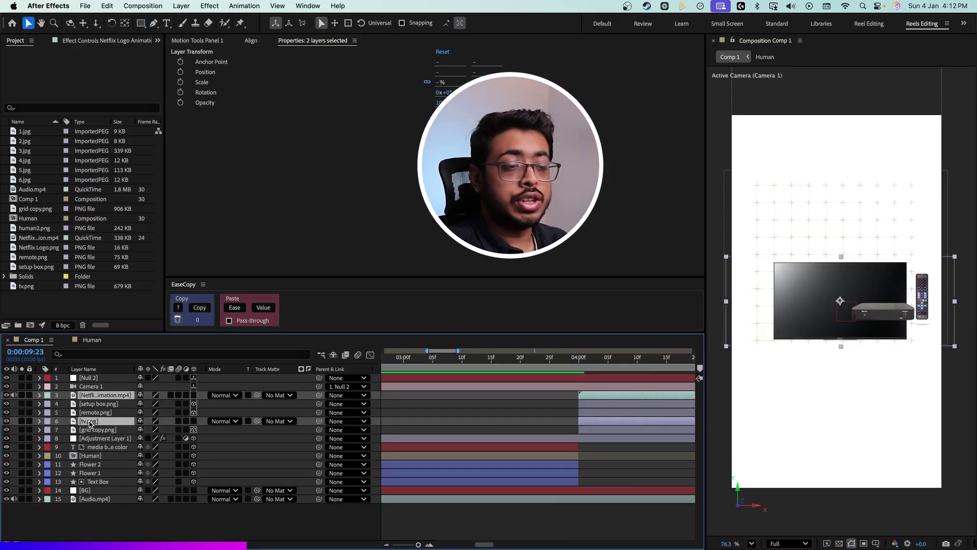
Step: Pre-compose the logo animation and tv.png layers as "TV" with all attributes moved into the new composition, and make the precomp layer 3D
{"action": "right_click", "coordinate": [90, 420]}
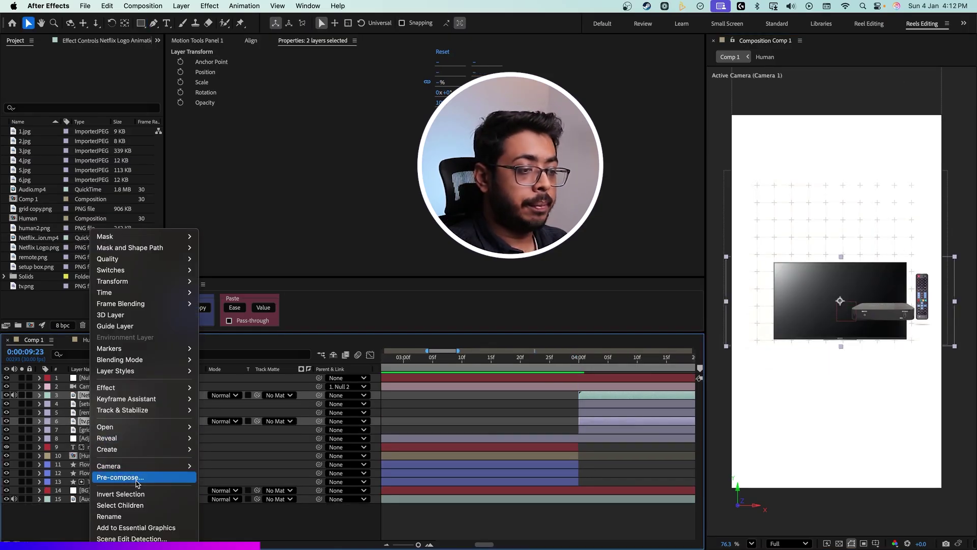
{"action": "left_click", "coordinate": [135, 477]}
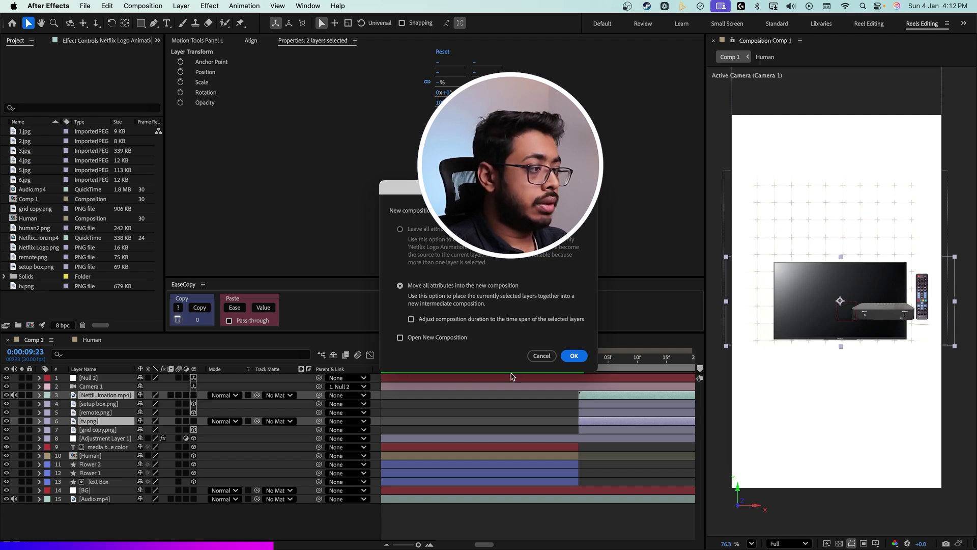
{"action": "left_click", "coordinate": [574, 356]}
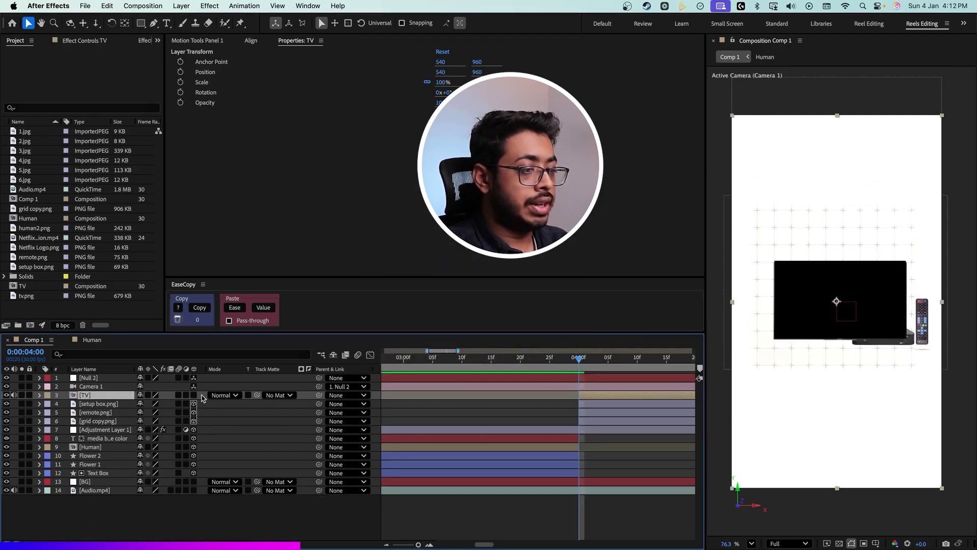
{"action": "left_click", "coordinate": [193, 395]}
Step: Preview the transition to the TV scene, return to 0:00:04:00 and select the TV, setup box, remote and grid layers
{"action": "left_click", "coordinate": [545, 370]}
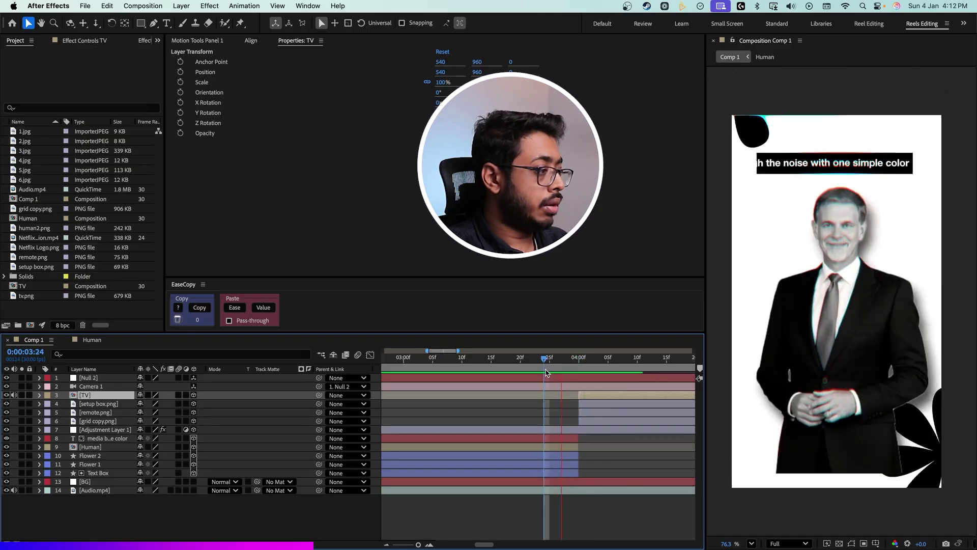
{"action": "scroll", "coordinate": [546, 372], "scroll_direction": "right", "scroll_amount": 3}
{"action": "left_click", "coordinate": [392, 360]}
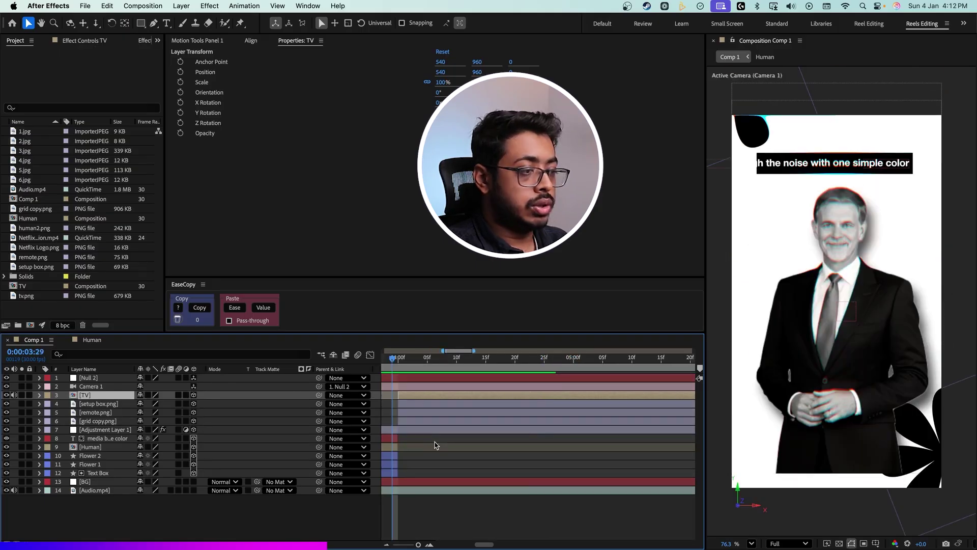
{"action": "left_click", "coordinate": [399, 360]}
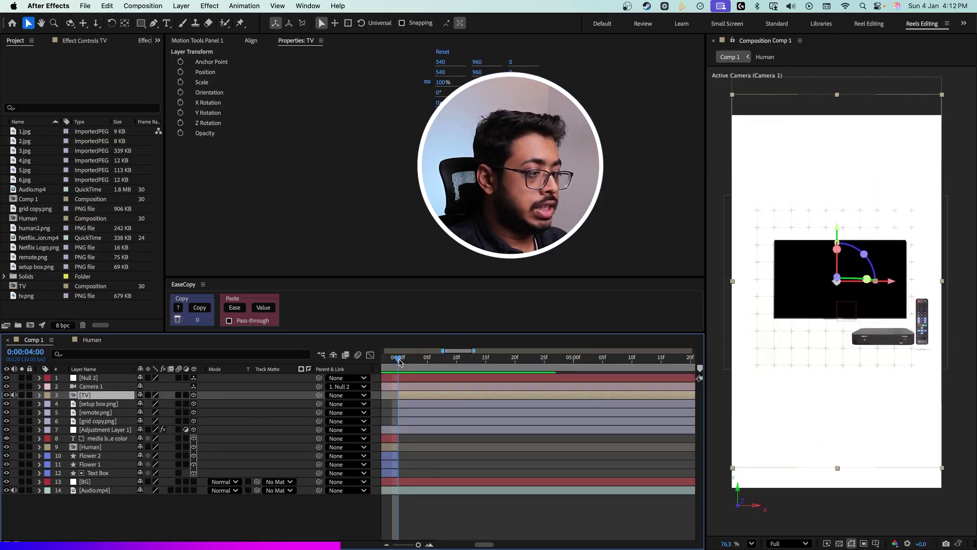
{"action": "left_click", "coordinate": [103, 422], "text": "shift"}
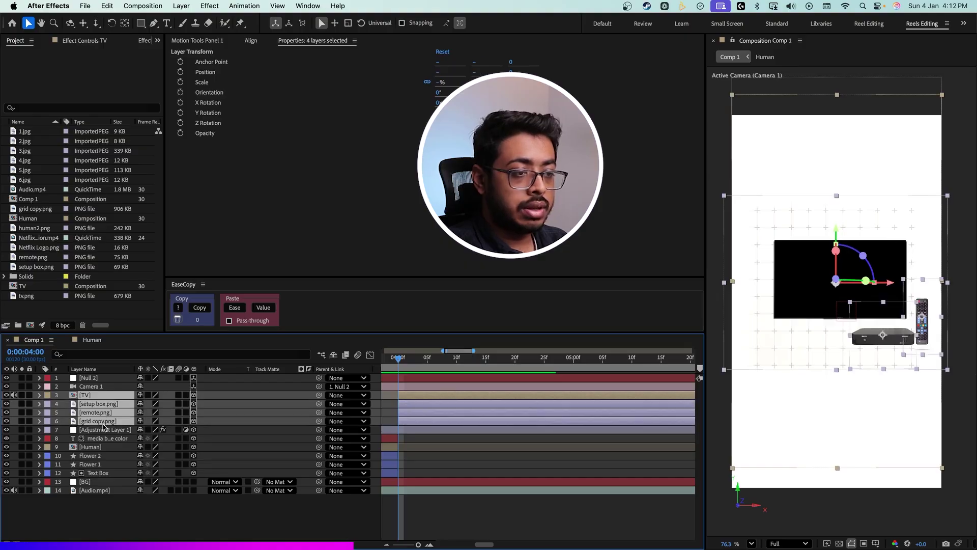
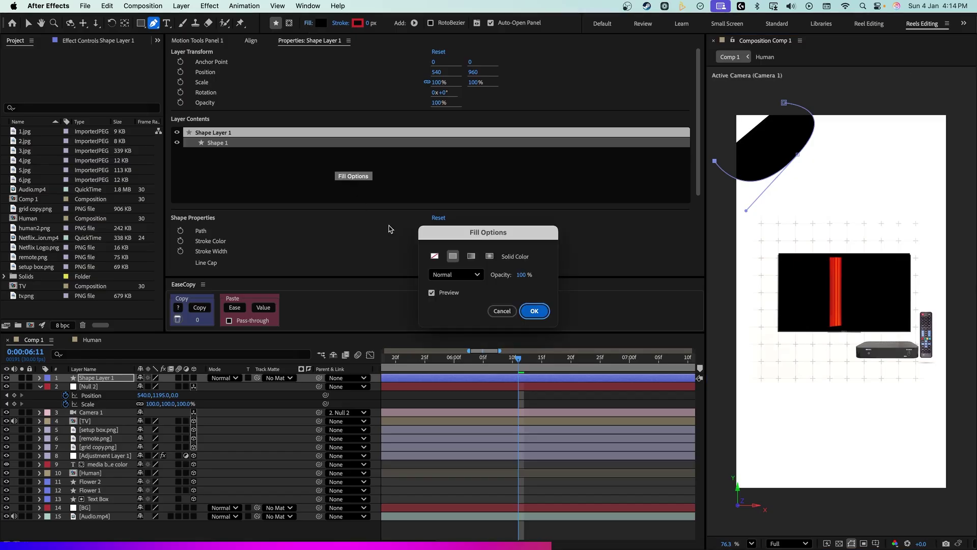
Step: Remove the curved shape's fill, set its stroke width to 101 px, and change the stroke to a light grey linear gradient
{"action": "left_click", "coordinate": [534, 310]}
{"action": "mouse_move", "coordinate": [368, 24]}
{"action": "left_mouse_down"}
{"action": "mouse_move", "coordinate": [430, 24]}
{"action": "mouse_move", "coordinate": [419, 23]}
{"action": "left_mouse_up"}
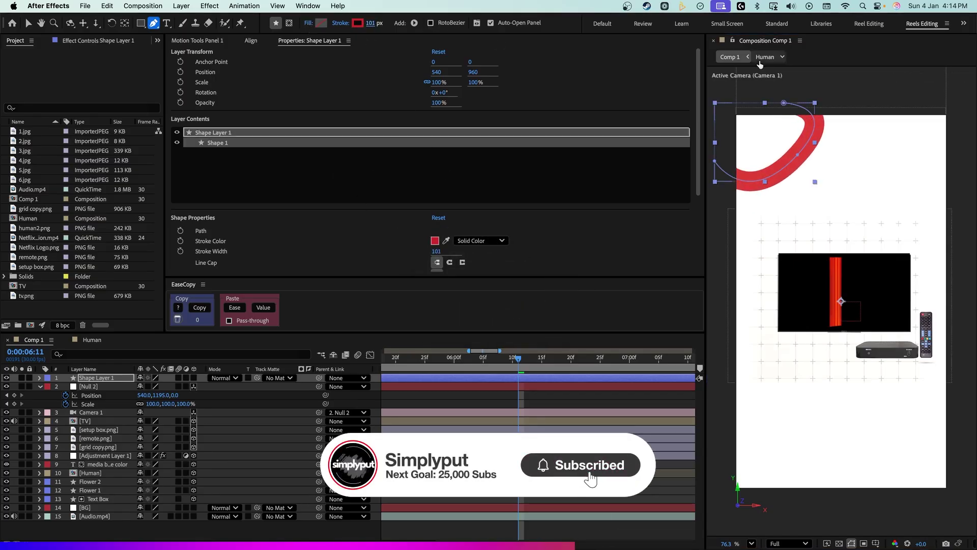
{"action": "left_click", "coordinate": [342, 24]}
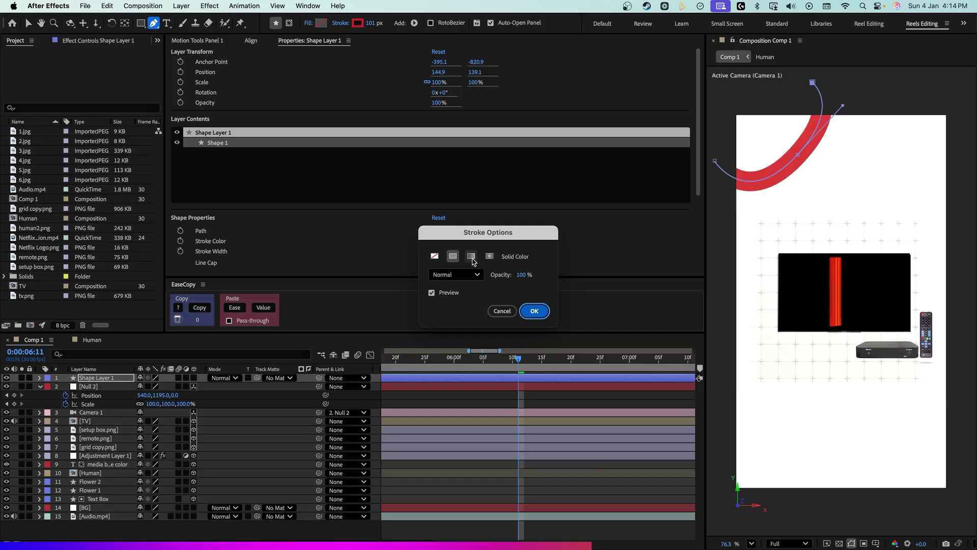
{"action": "left_click", "coordinate": [472, 256]}
{"action": "left_click", "coordinate": [535, 311]}
{"action": "left_click_drag", "start_coordinate": [345, 283], "coordinate": [353, 352]}
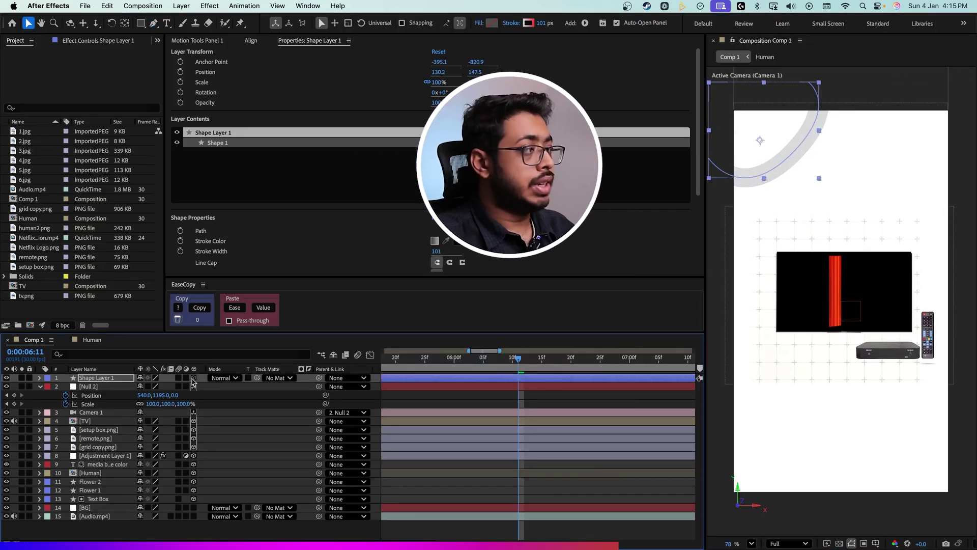
Step: Make the curved shape layer 3D and reposition it at the composition's upper-left corner
{"action": "left_click", "coordinate": [194, 379]}
{"action": "left_click_drag", "start_coordinate": [778, 133], "coordinate": [756, 159]}
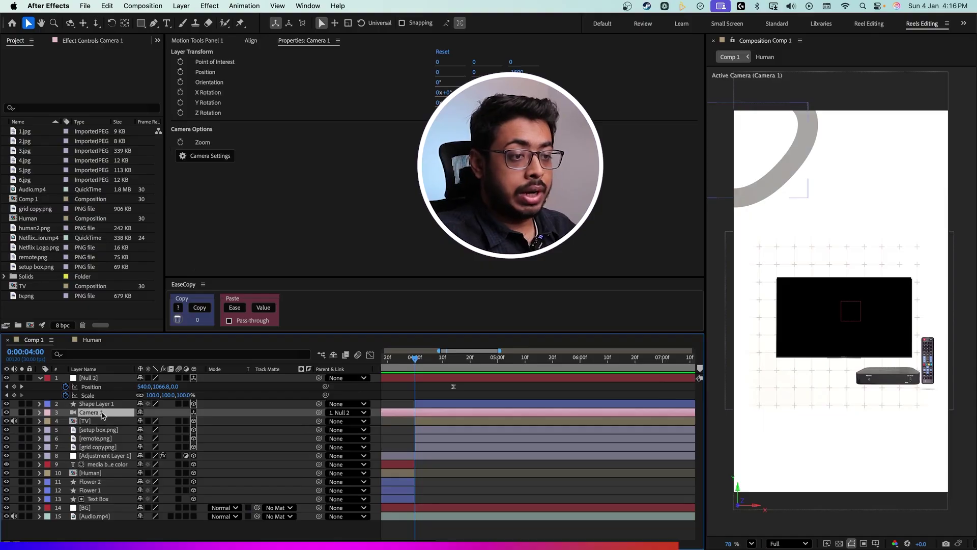
Step: Keyframe Null 2's scale at 0:00:04:14, scale it to 87% at 0:00:05:00, and add a position keyframe there
{"action": "left_click", "coordinate": [98, 378]}
{"action": "left_click", "coordinate": [454, 368]}
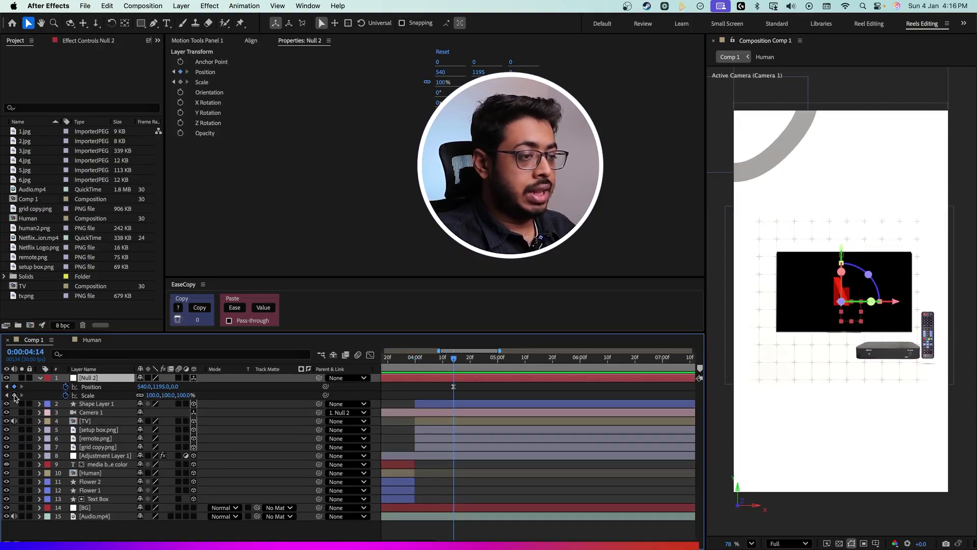
{"action": "left_click", "coordinate": [14, 395]}
{"action": "left_click_drag", "start_coordinate": [457, 359], "coordinate": [488, 362]}
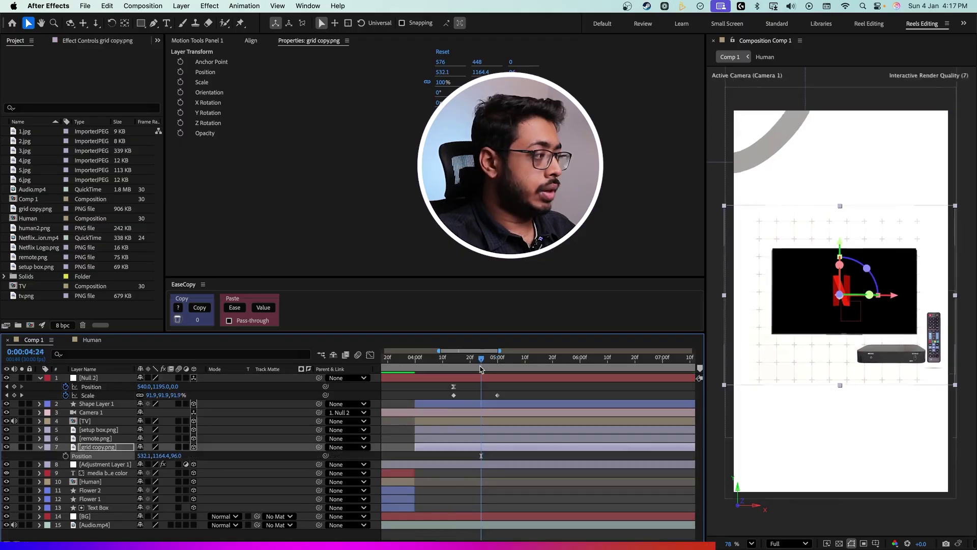
{"action": "left_click_drag", "start_coordinate": [482, 370], "coordinate": [503, 370]}
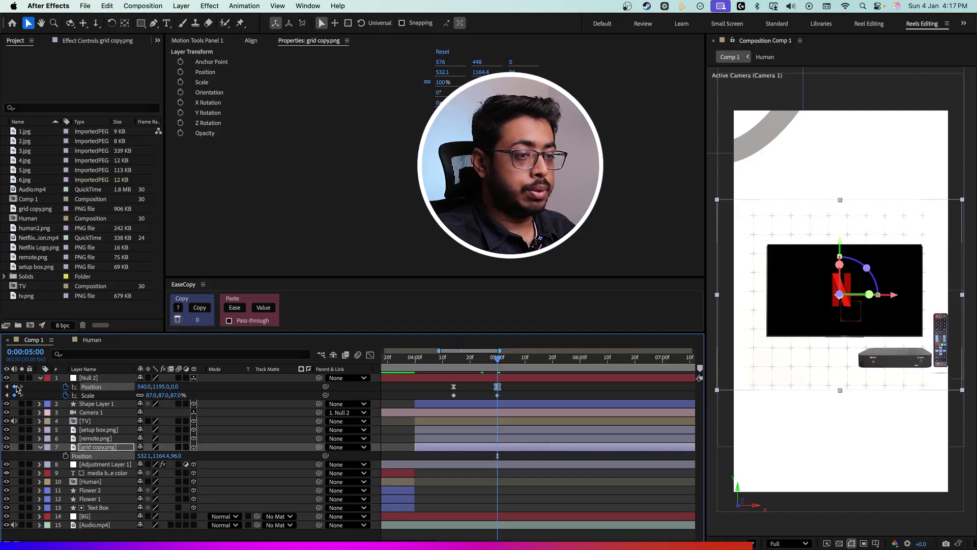
{"action": "left_click", "coordinate": [16, 388]}
Step: Keyframe Null 2's X position at 1049 at 0:00:06:00 to move the camera sideways, and check the move
{"action": "left_click", "coordinate": [593, 365]}
{"action": "left_click_drag", "start_coordinate": [594, 367], "coordinate": [577, 369]}
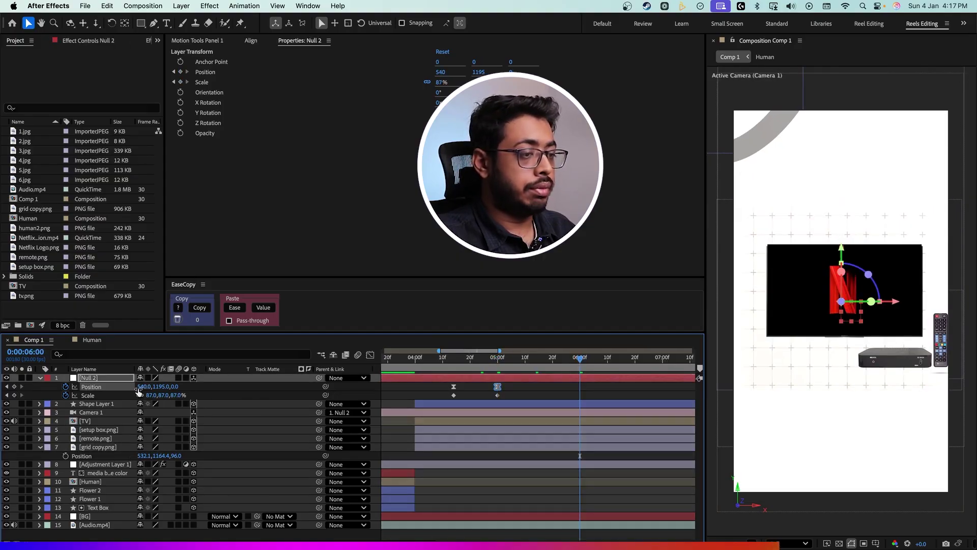
{"action": "left_click_drag", "start_coordinate": [140, 387], "coordinate": [399, 388]}
{"action": "left_click", "coordinate": [552, 367]}
{"action": "key", "text": "Page_Up"}
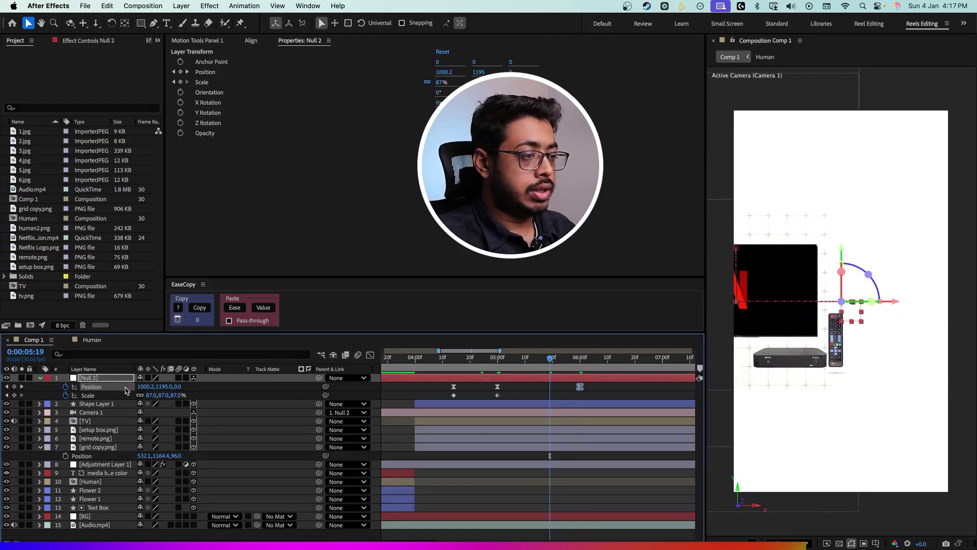
Step: Adjust the easing at the end of Null 2's sideways position move in the speed graph and preview the result
{"action": "left_click", "coordinate": [371, 355]}
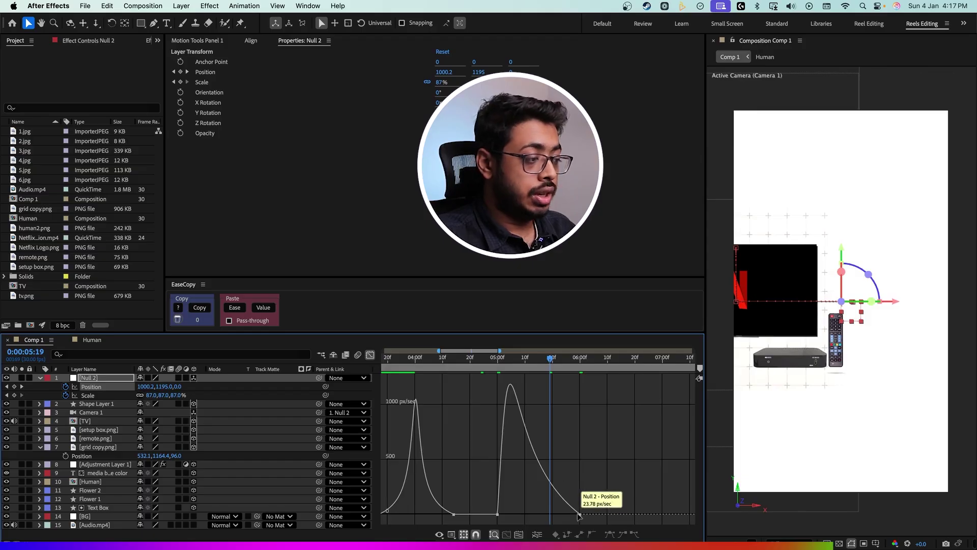
{"action": "left_click", "coordinate": [554, 516]}
{"action": "mouse_move", "coordinate": [549, 514]}
{"action": "left_mouse_down"}
{"action": "mouse_move", "coordinate": [563, 514]}
{"action": "mouse_move", "coordinate": [524, 514]}
{"action": "mouse_move", "coordinate": [556, 515]}
{"action": "left_mouse_up"}
{"action": "key", "text": "shift+F3"}
{"action": "left_click_drag", "start_coordinate": [570, 362], "coordinate": [541, 371]}
{"action": "key", "text": "space"}
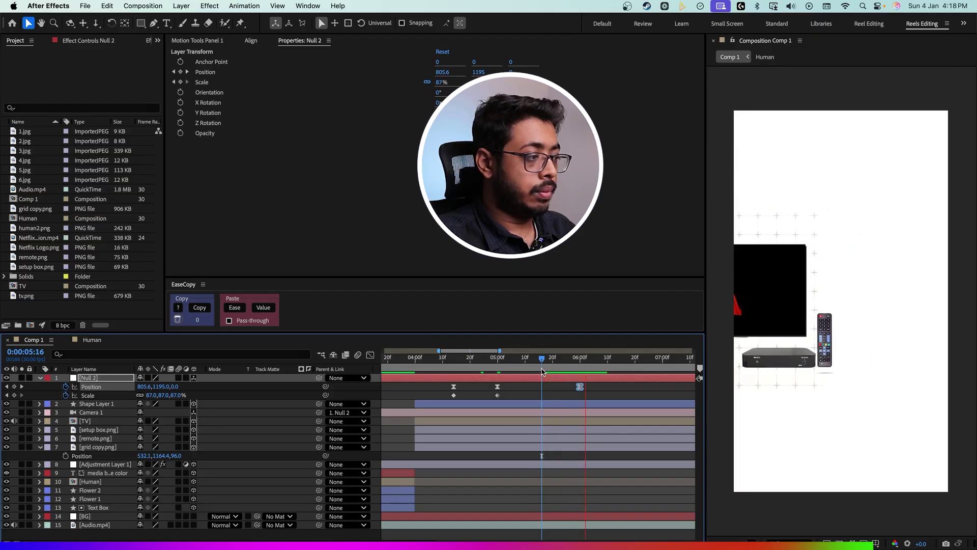
{"action": "key", "text": "space"}
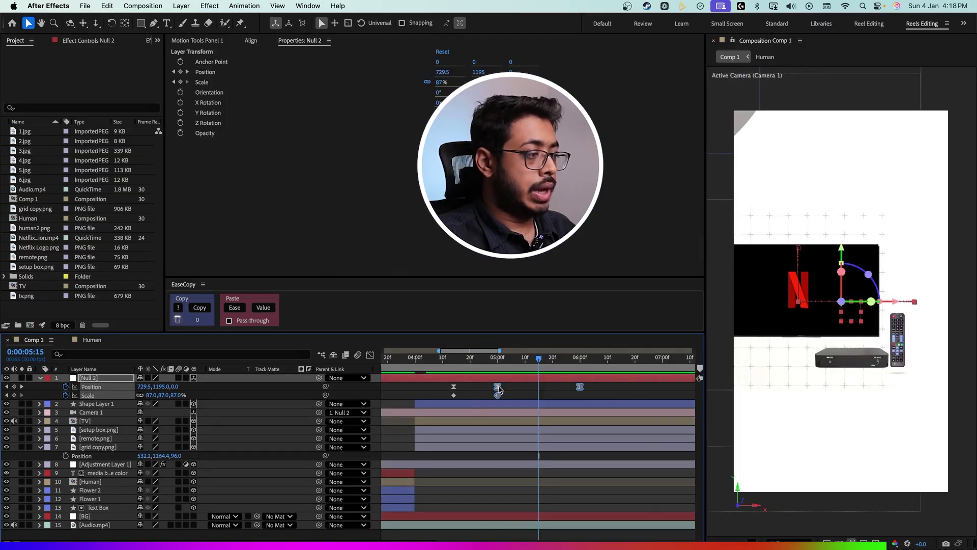
Step: Shift Null 2's last two position keyframes and last scale keyframe so the sideways move starts at about 0:00:06:01
{"action": "left_click_drag", "start_coordinate": [498, 389], "coordinate": [583, 389]}
{"action": "left_click", "coordinate": [620, 370]}
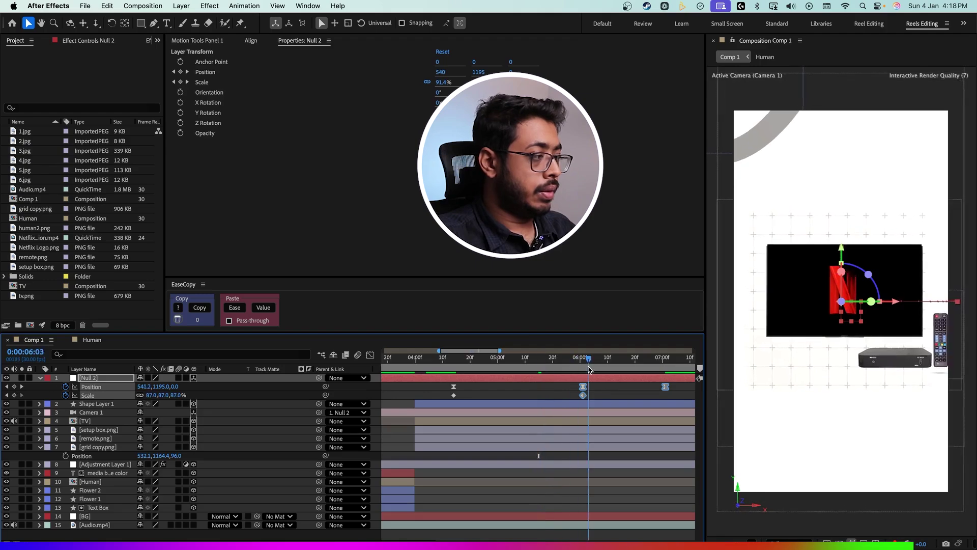
Step: Trim the ends of the shape, camera, TV, setup box, remote and grid layers to 0:00:06:17
{"action": "left_click_drag", "start_coordinate": [620, 370], "coordinate": [627, 387]}
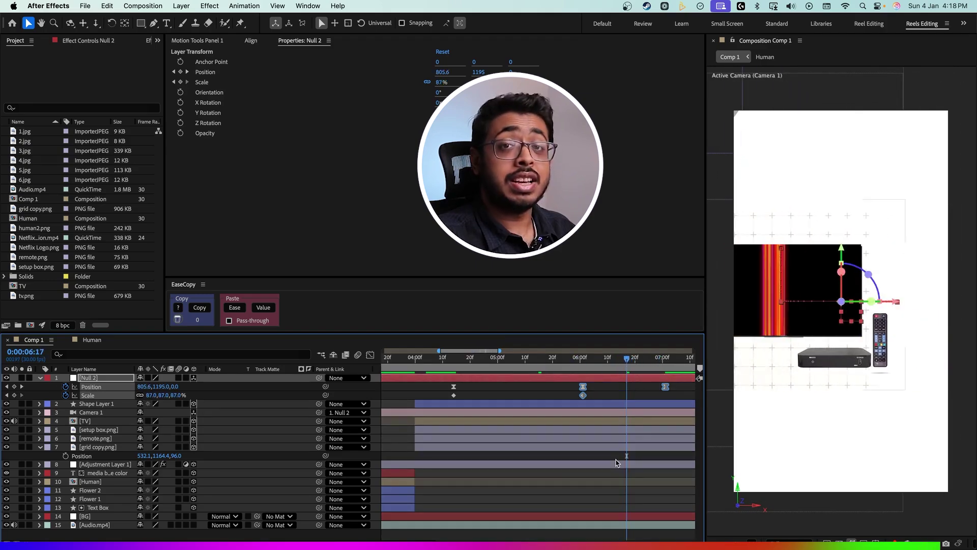
{"action": "left_click", "coordinate": [110, 447]}
{"action": "left_click", "coordinate": [103, 405], "text": "shift"}
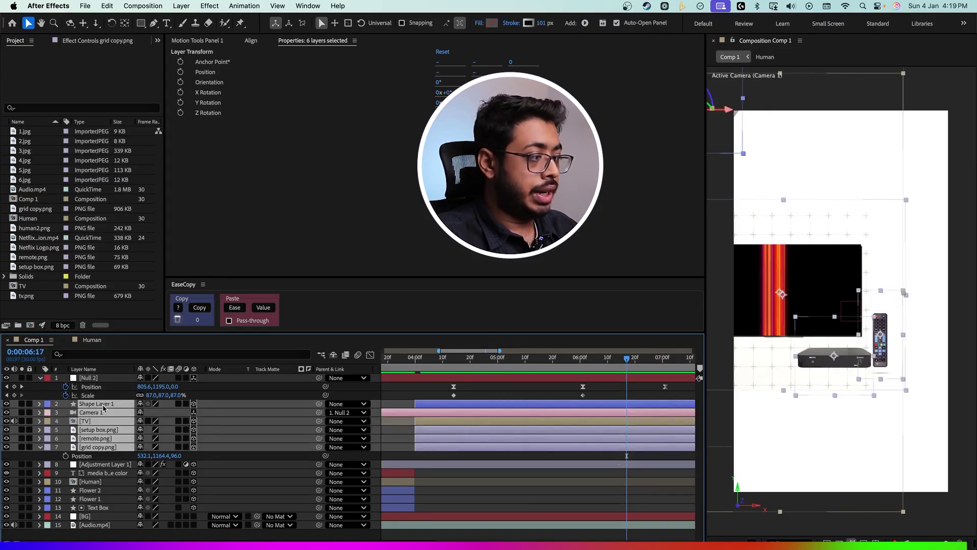
{"action": "key", "text": "alt+bracketright"}
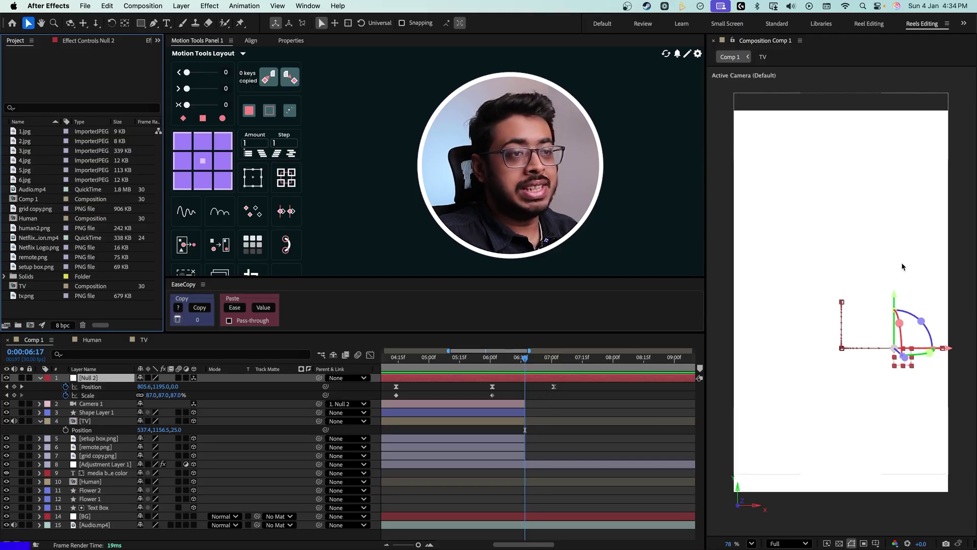
Step: Add 1.jpg through 6.jpg above all layers in Comp 1 and scale them to 51%
{"action": "left_click", "coordinate": [24, 131]}
{"action": "left_click", "coordinate": [25, 180], "text": "shift"}
{"action": "left_click_drag", "start_coordinate": [25, 180], "coordinate": [105, 379]}
{"action": "key", "text": "s"}
{"action": "left_click_drag", "start_coordinate": [165, 390], "coordinate": [150, 398]}
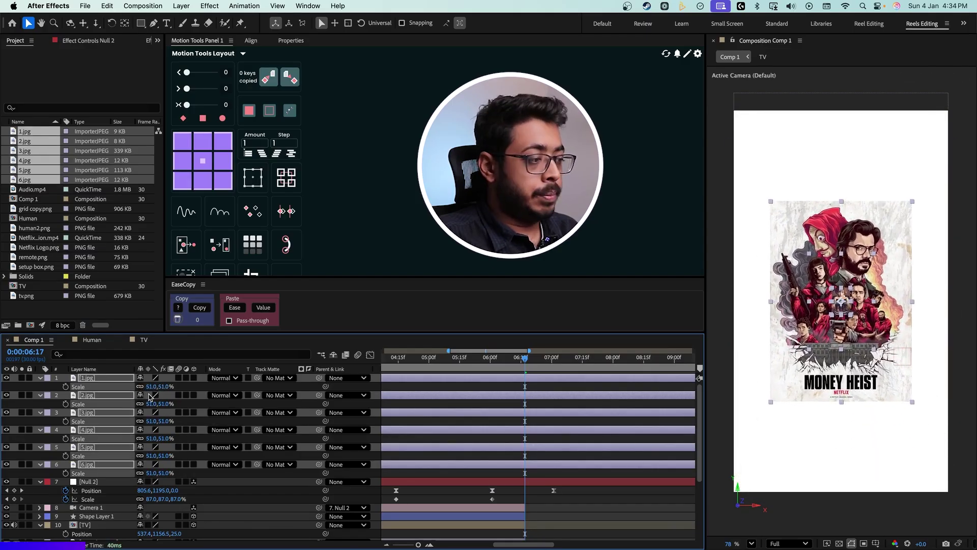
Step: Trim the six image layers to start at 0:00:06:17 and end at 0:00:06:22, and collapse their scale properties
{"action": "key", "text": "alt+bracketleft"}
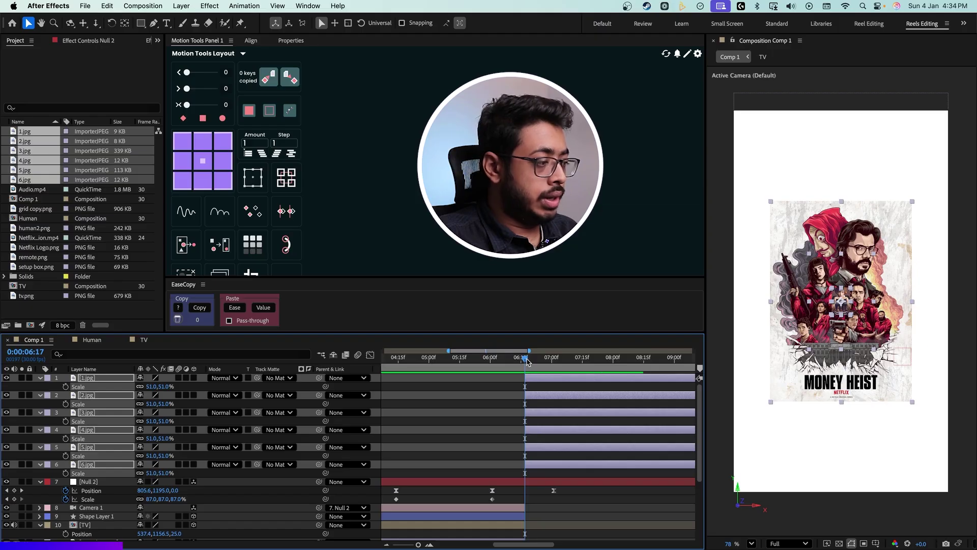
{"action": "left_click_drag", "start_coordinate": [525, 360], "coordinate": [535, 361]}
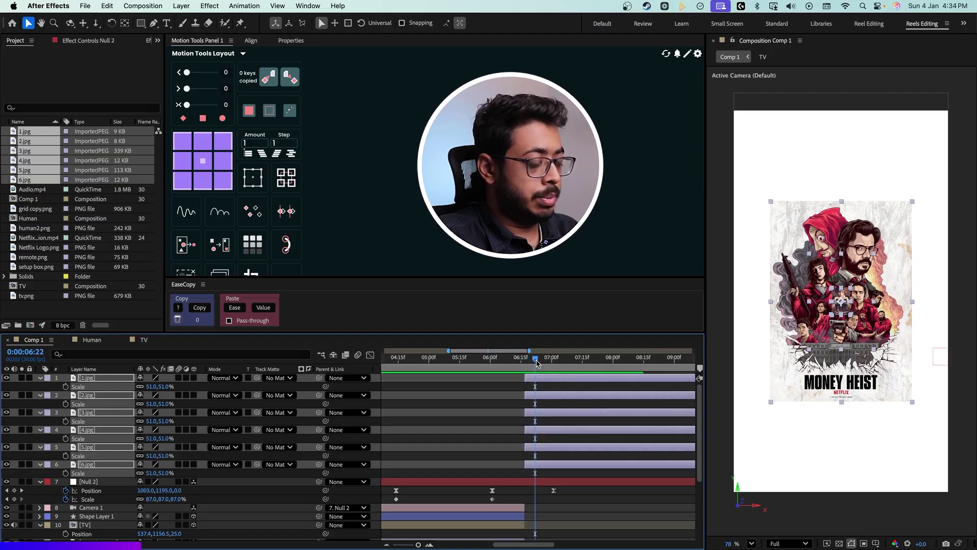
{"action": "key", "text": "alt+bracketright"}
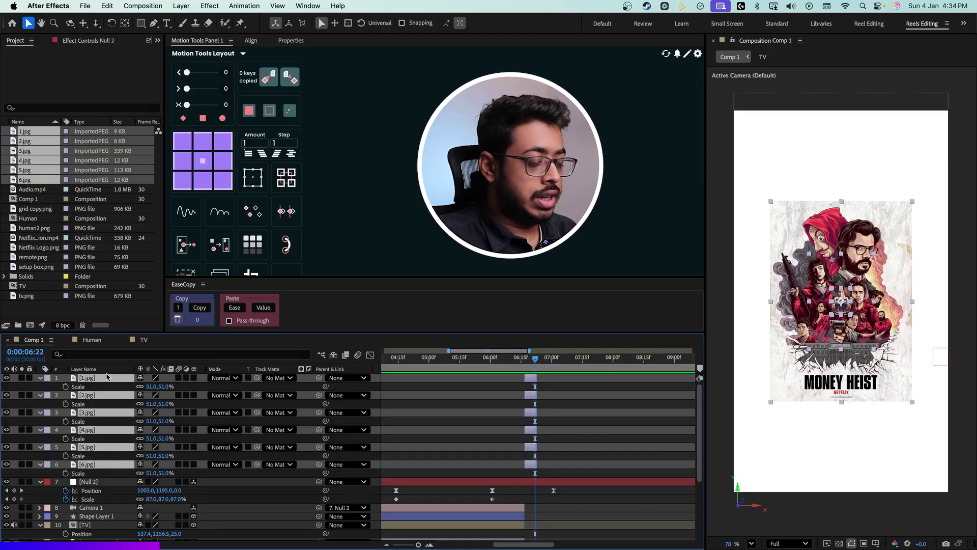
{"action": "key", "text": "s"}
Step: Stagger the six image clips end to end from 6.jpg to 1.jpg, scale them to similar sizes, and preview the sequence
{"action": "left_click", "coordinate": [482, 419]}
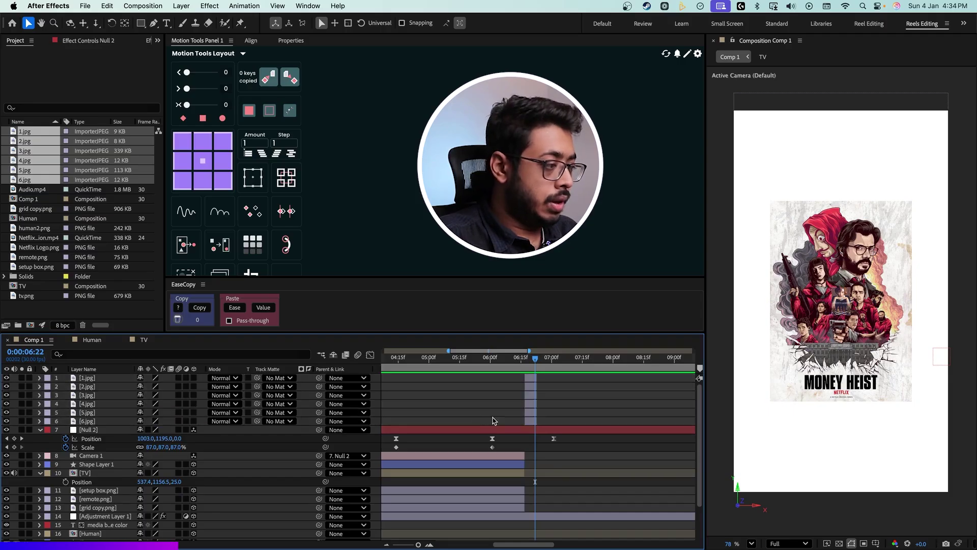
{"action": "left_click_drag", "start_coordinate": [531, 416], "coordinate": [555, 404]}
{"action": "left_click", "coordinate": [534, 405]}
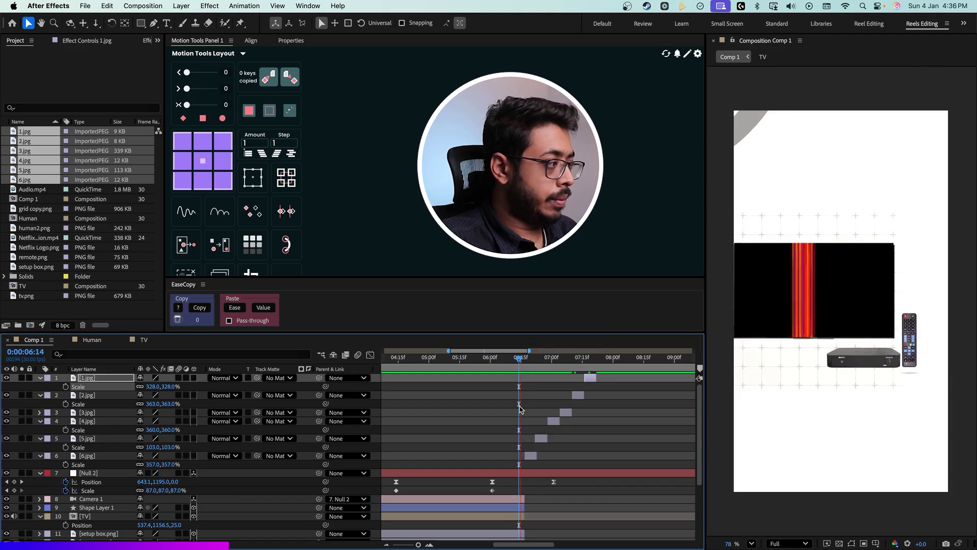
{"action": "key", "text": "space"}
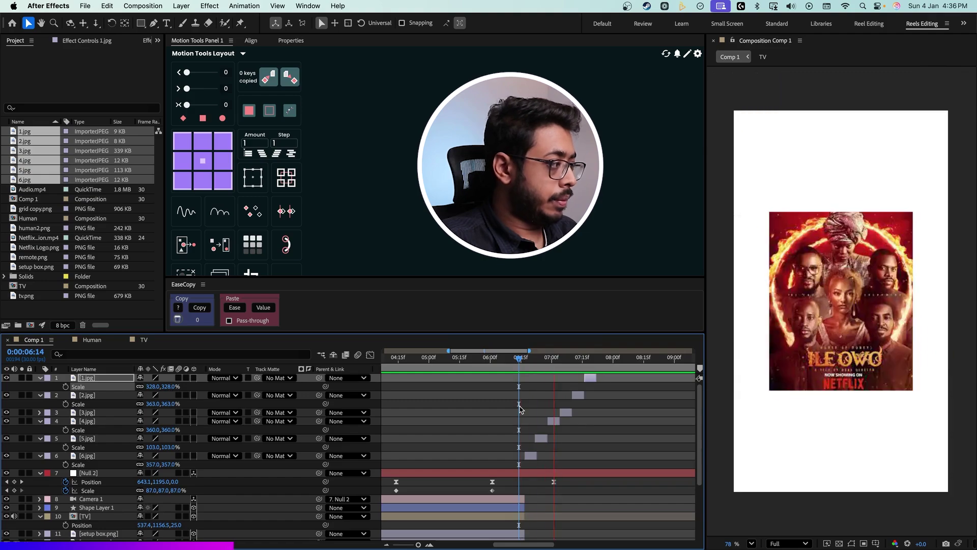
{"action": "key", "text": "space"}
Step: Duplicate all six image layers, stack the copies on top, and place them directly after the first image sequence
{"action": "left_click", "coordinate": [87, 455]}
{"action": "left_click", "coordinate": [93, 379], "text": "shift"}
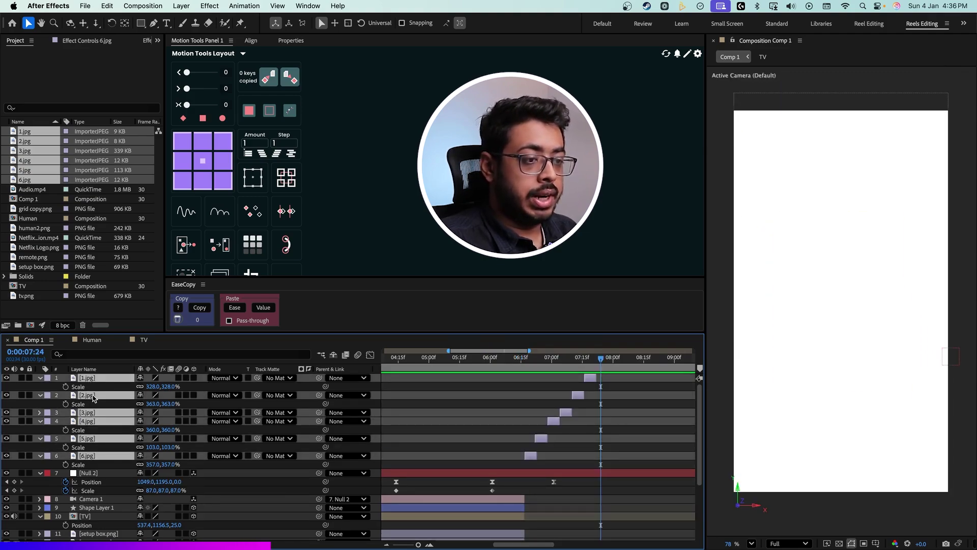
{"action": "key", "text": "super+d"}
{"action": "left_click_drag", "start_coordinate": [92, 501], "coordinate": [99, 380]}
{"action": "left_click_drag", "start_coordinate": [533, 424], "coordinate": [603, 424]}
Step: Collapse the image layers' properties and apply the Tint effect to the first 6.jpg clip in the sequence
{"action": "left_click", "coordinate": [97, 507]}
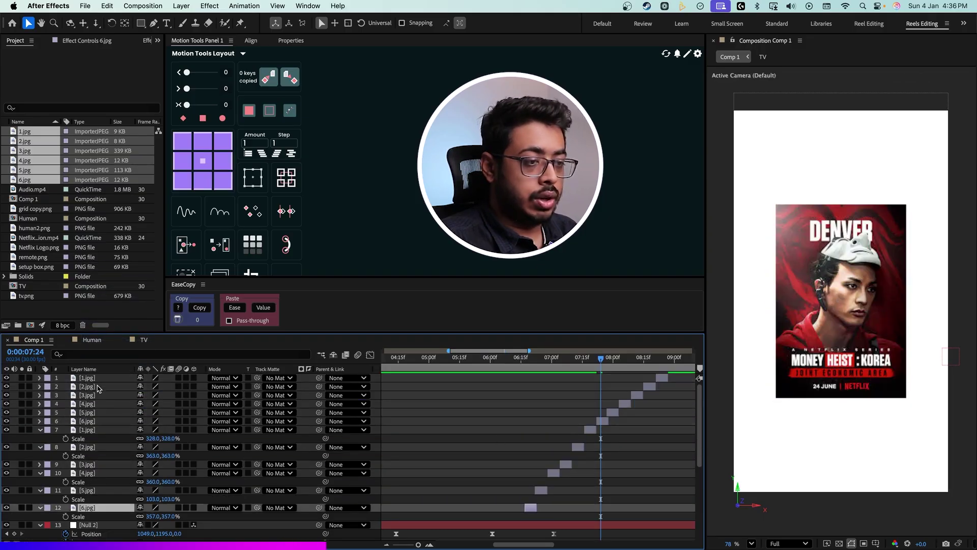
{"action": "left_click", "coordinate": [98, 379], "text": "shift"}
{"action": "key", "text": "u"}
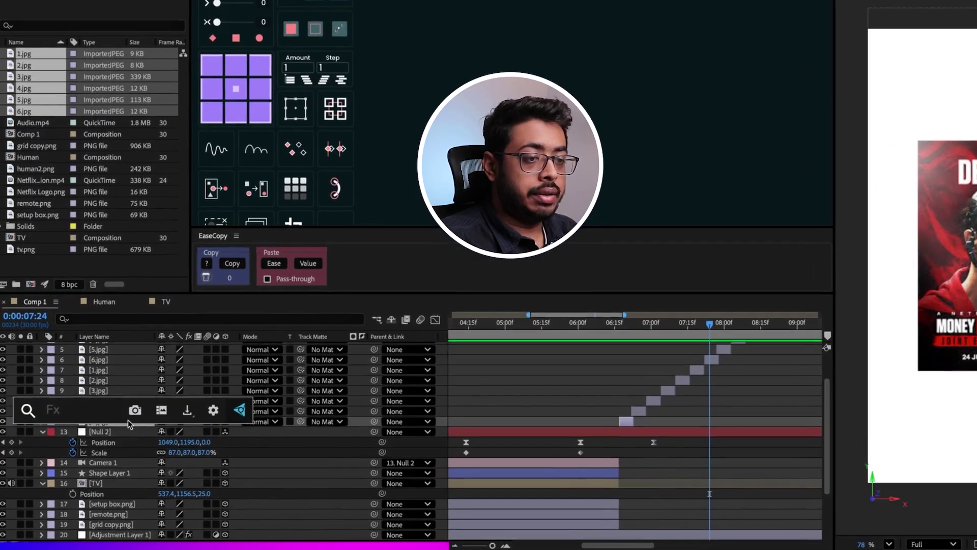
{"action": "type", "text": "tint"}
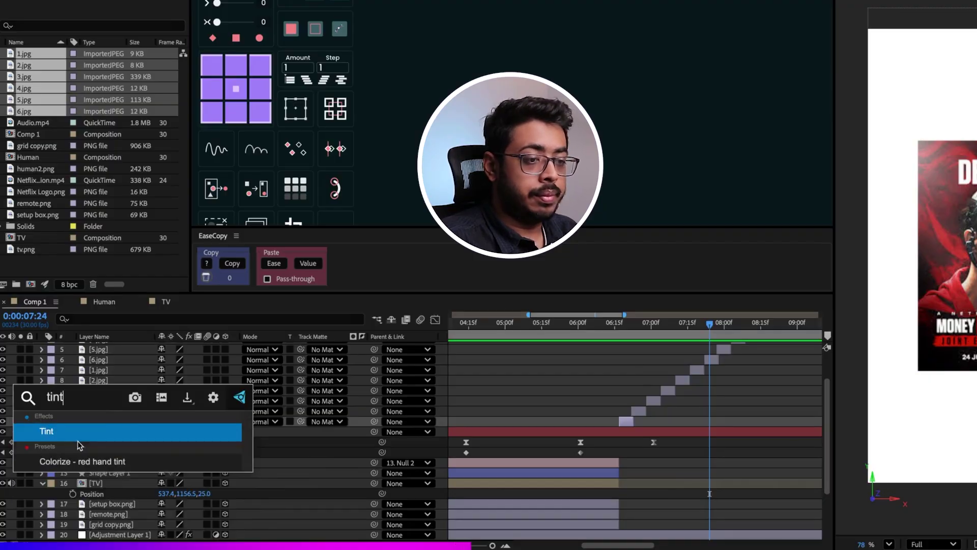
{"action": "left_click", "coordinate": [78, 431]}
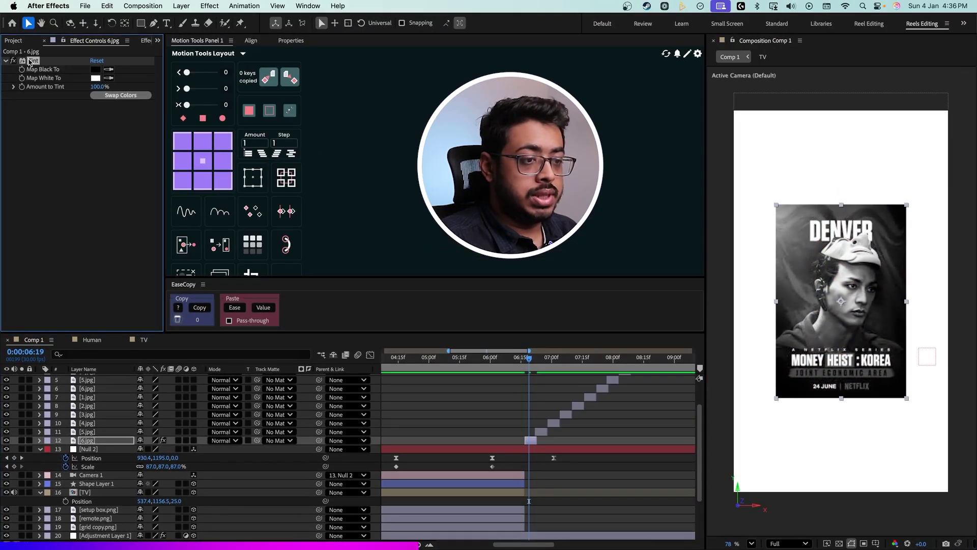
Step: Copy the Tint effect onto the remaining eleven image layers and scrub through the black-and-white sequence
{"action": "left_click", "coordinate": [94, 432]}
{"action": "scroll", "coordinate": [101, 422], "scroll_direction": "up", "scroll_amount": 2}
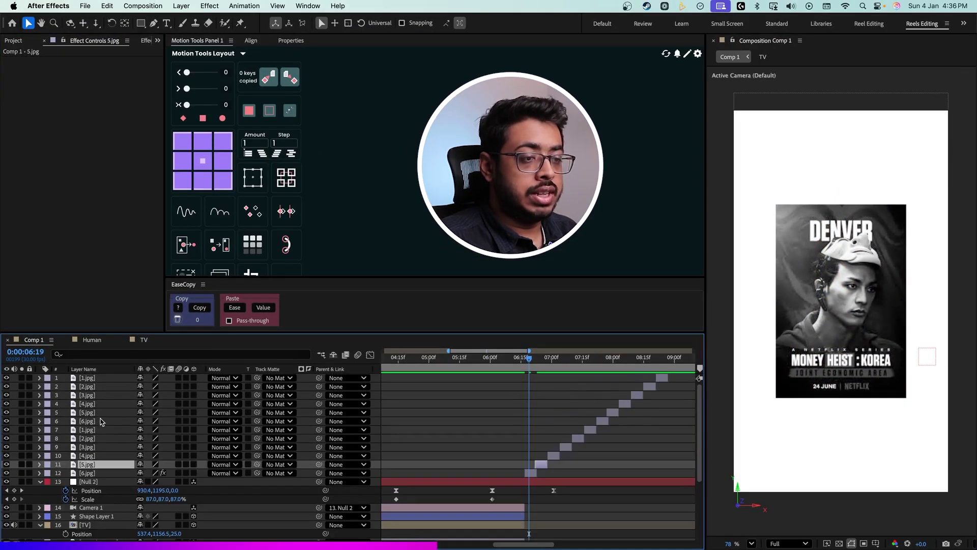
{"action": "left_click", "coordinate": [91, 378], "text": "shift"}
{"action": "key", "text": "super+v"}
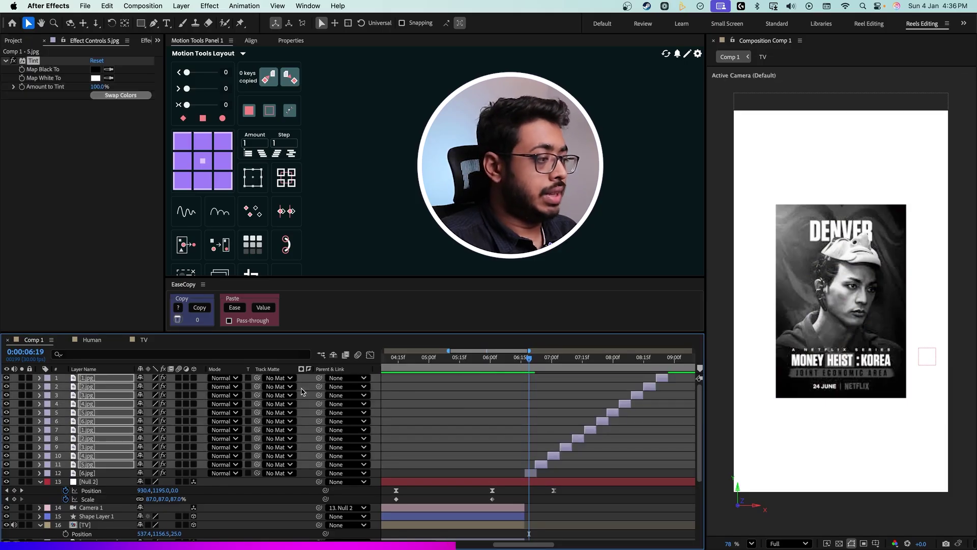
{"action": "left_click_drag", "start_coordinate": [530, 358], "coordinate": [610, 361]}
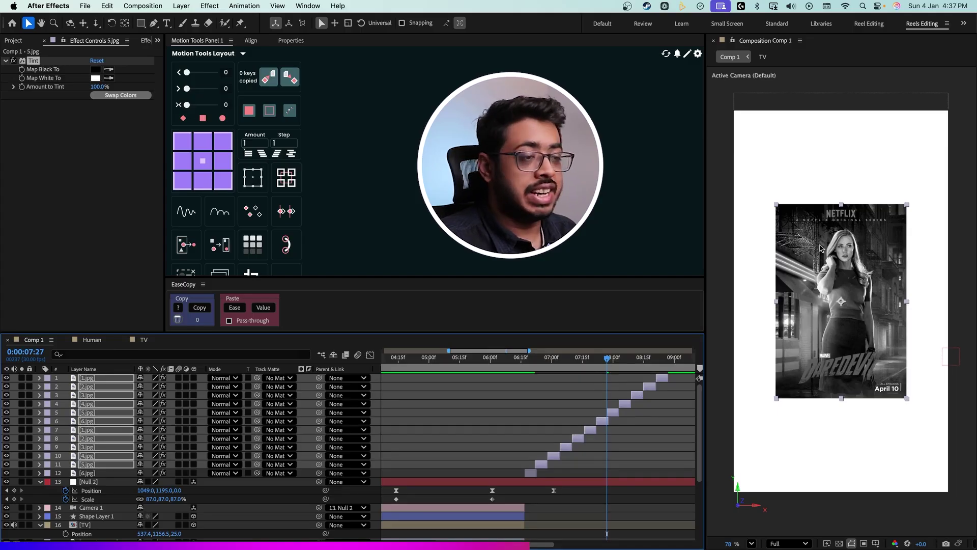
Step: Add Netflix Logo.png as the top layer, scale it to 8%, and place it over the upper part of the posters
{"action": "key", "text": "super+0"}
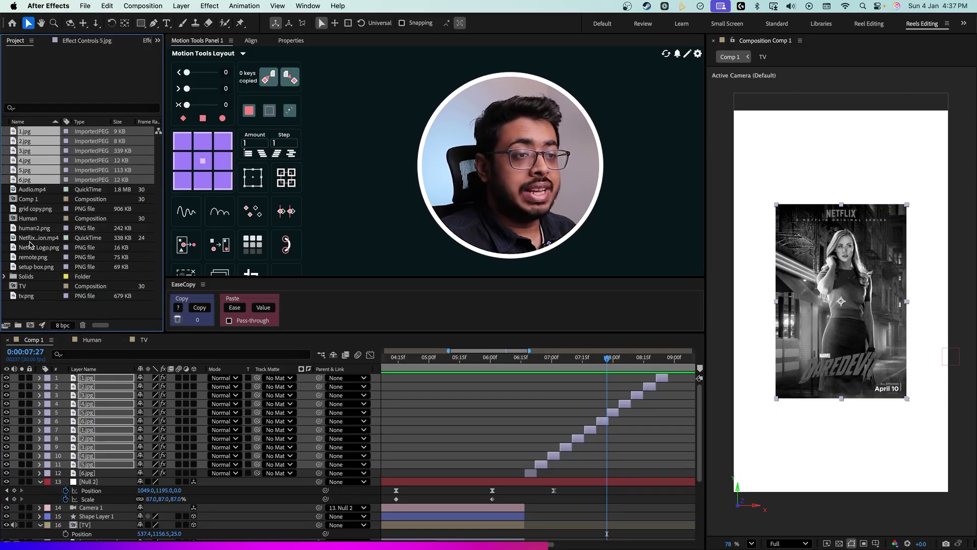
{"action": "left_click", "coordinate": [30, 242]}
{"action": "left_click_drag", "start_coordinate": [32, 249], "coordinate": [93, 377]}
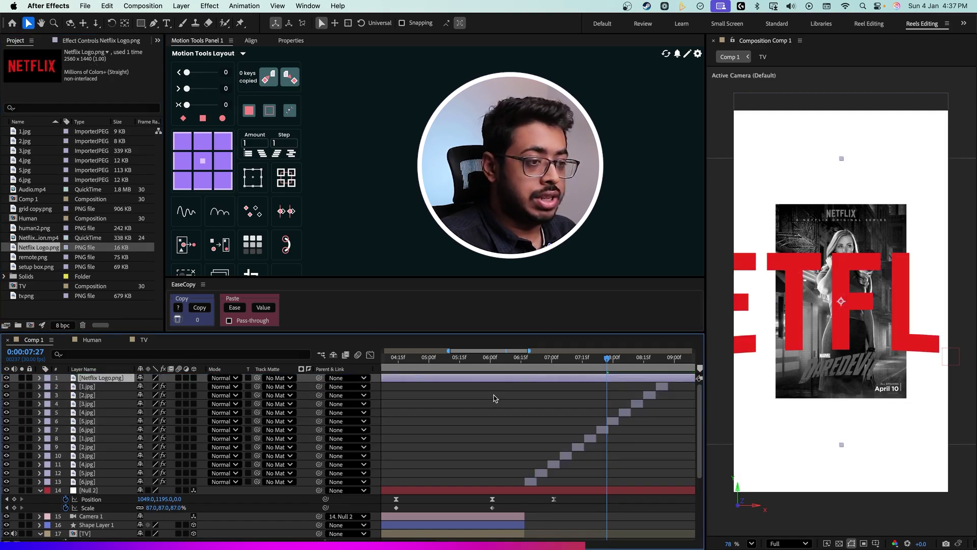
{"action": "key", "text": "s"}
{"action": "left_click_drag", "start_coordinate": [168, 385], "coordinate": [156, 331]}
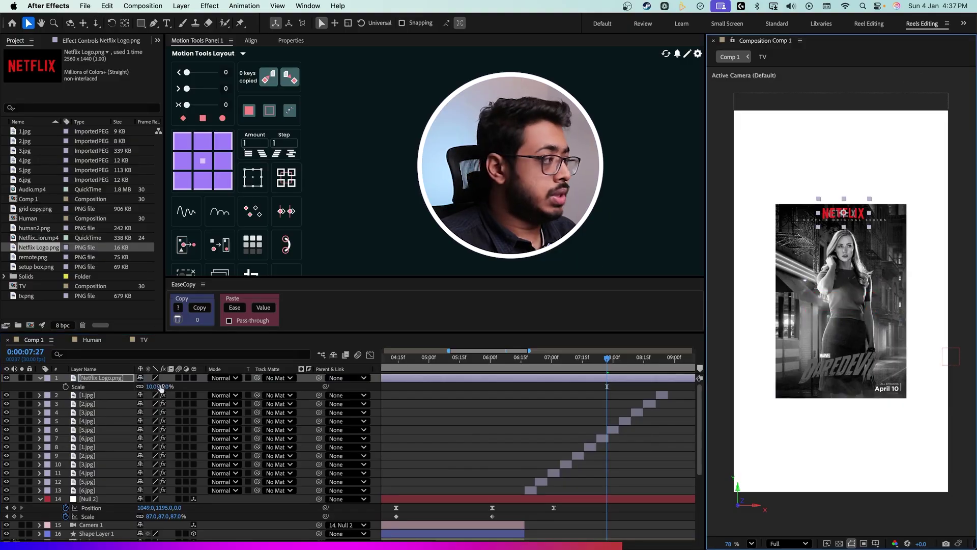
{"action": "left_click_drag", "start_coordinate": [161, 386], "coordinate": [158, 387]}
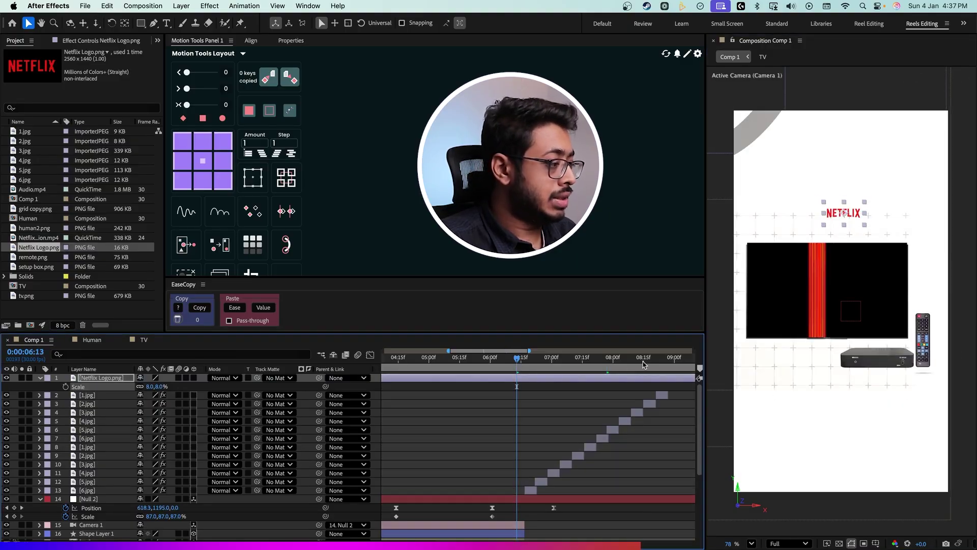
Step: Set the Netflix logo's scale to 7%, align it over the poster's own logo, and trim its start to that poster's clip
{"action": "scroll", "coordinate": [813, 227], "scroll_direction": "up", "scroll_amount": 5}
{"action": "key", "text": "Return"}
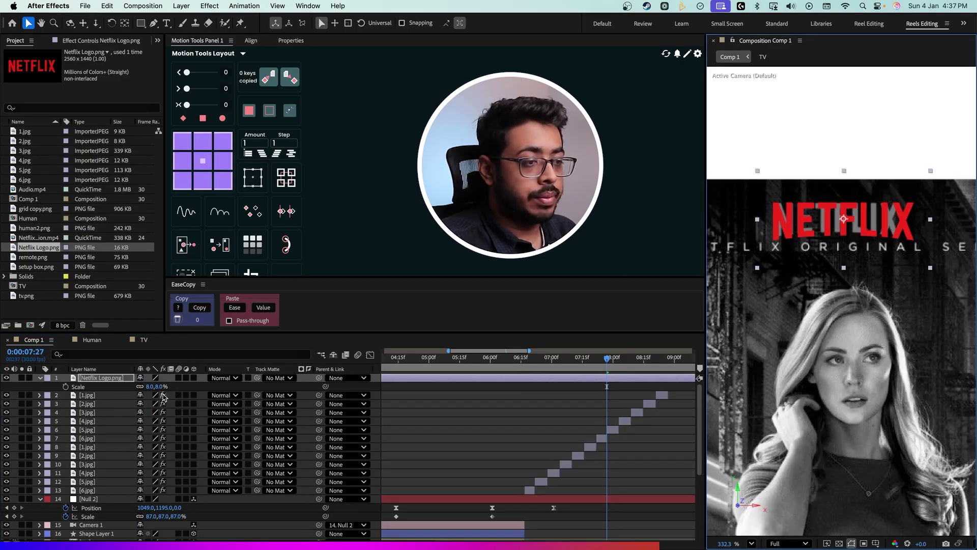
{"action": "type", "text": "7"}
{"action": "key", "text": "Return"}
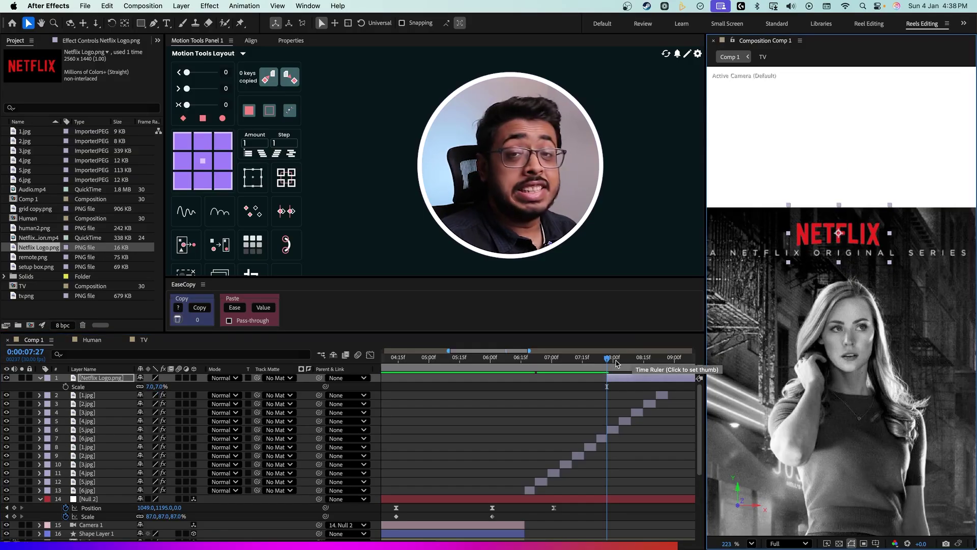
{"action": "left_click", "coordinate": [619, 358]}
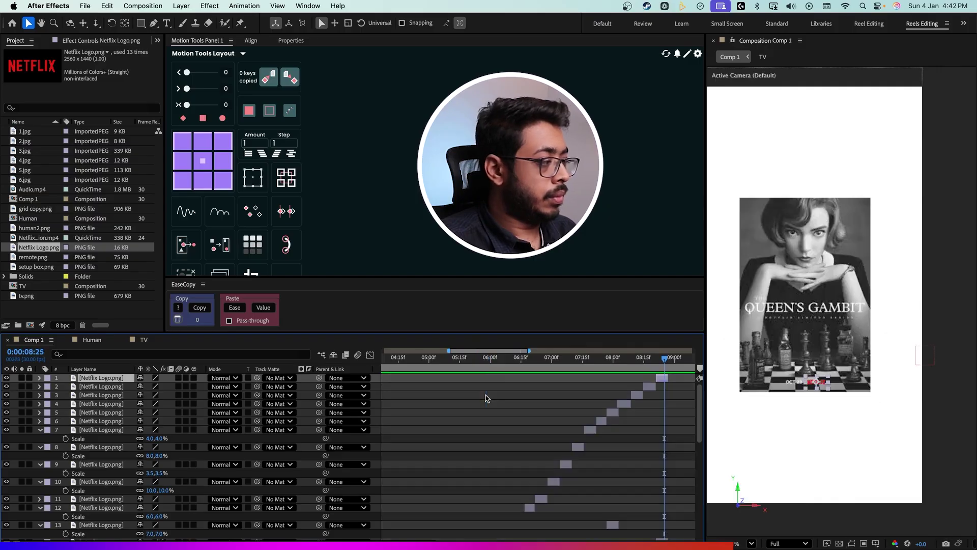
Step: Scrub through the poster sequence to check the logo copies' placement and timing on each poster
{"action": "key", "text": "space"}
{"action": "left_click", "coordinate": [539, 362]}
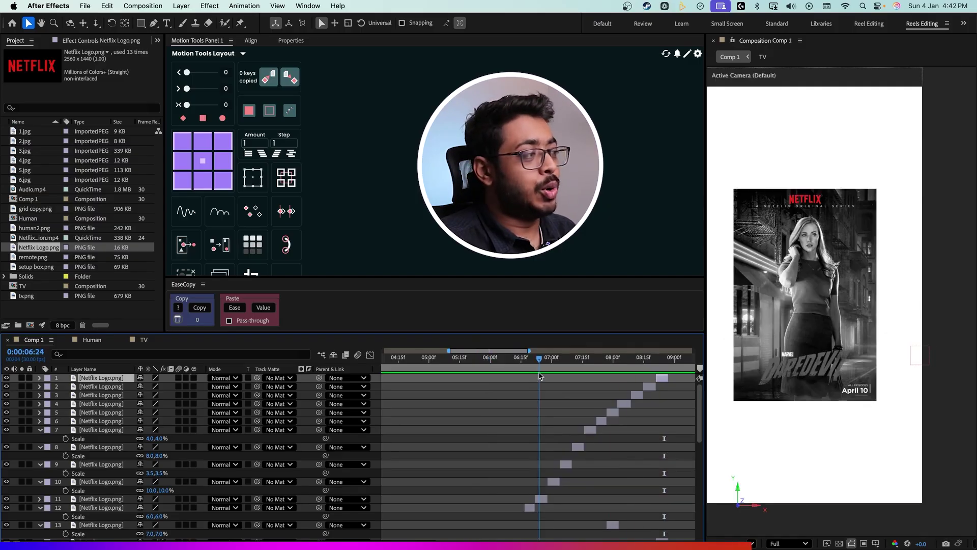
{"action": "left_click_drag", "start_coordinate": [542, 377], "coordinate": [647, 376]}
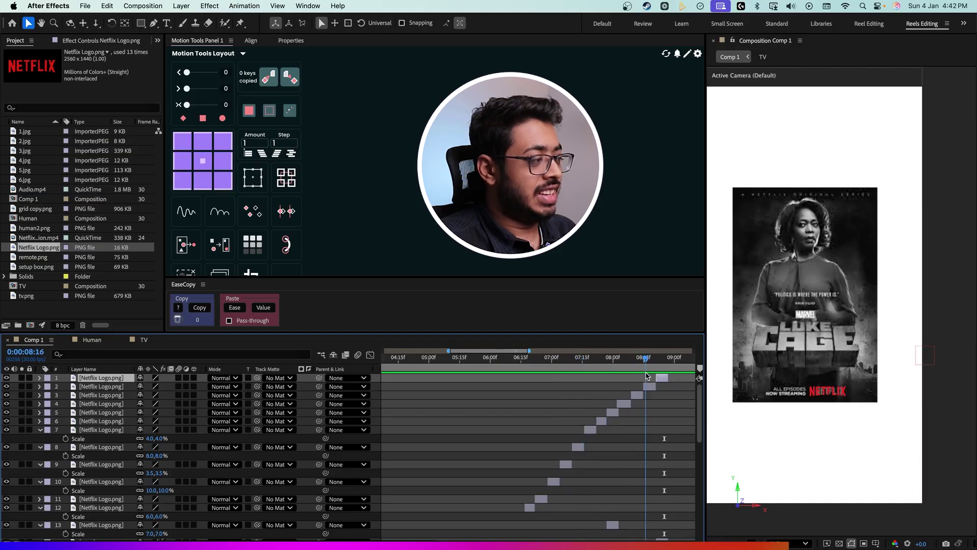
{"action": "left_click", "coordinate": [441, 364]}
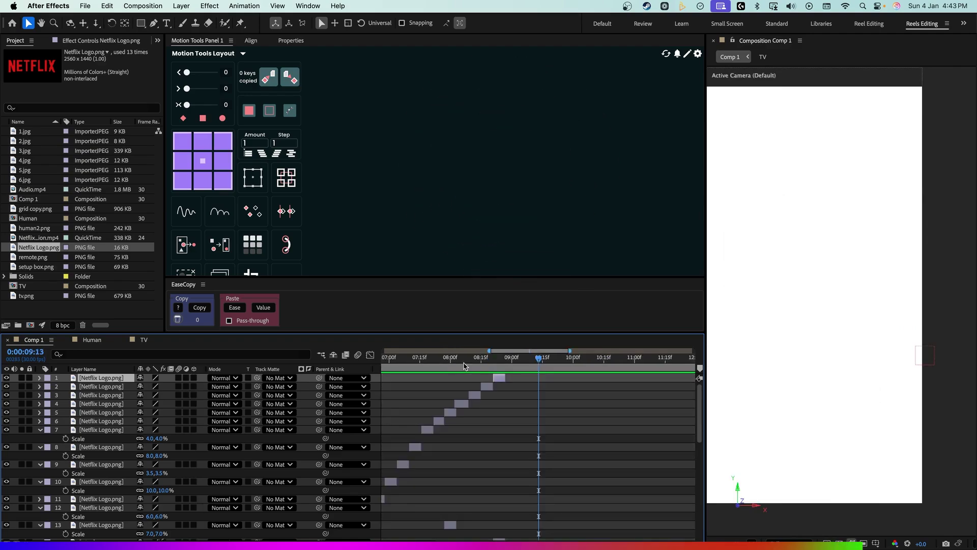
Step: Turn on 3D for all the Netflix Logo.png and poster image layers
{"action": "left_click_drag", "start_coordinate": [195, 438], "coordinate": [194, 378]}
{"action": "scroll", "coordinate": [579, 447], "scroll_direction": "down", "scroll_amount": 6}
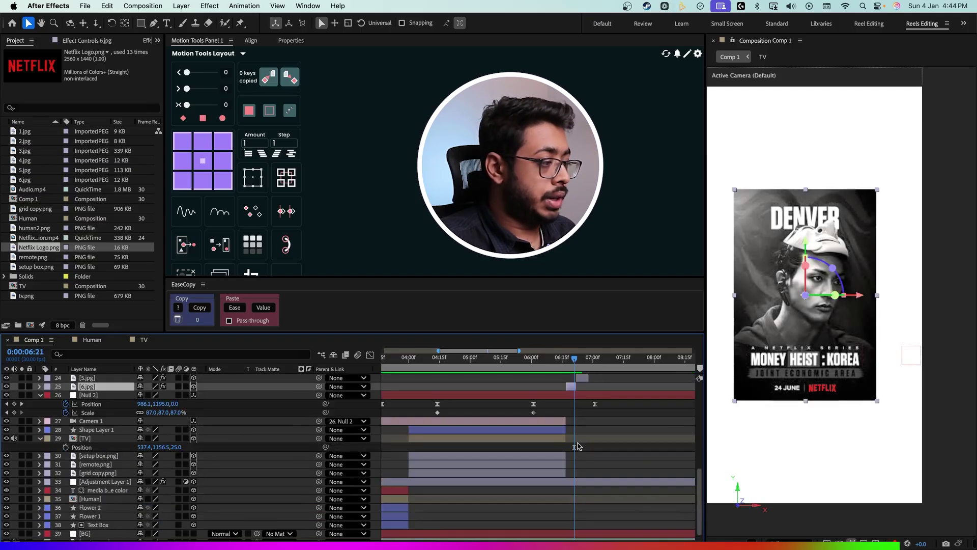
{"action": "scroll", "coordinate": [578, 446], "scroll_direction": "up", "scroll_amount": 6}
Step: Select all the logo and poster layers, center them in the composition, and preview the first poster
{"action": "left_click", "coordinate": [89, 378], "text": "shift"}
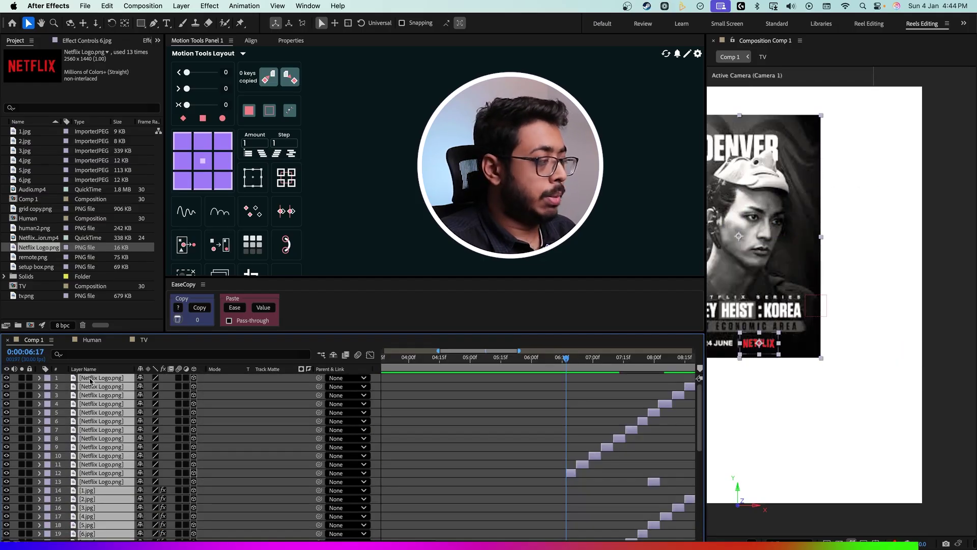
{"action": "key", "text": "super+Home"}
{"action": "left_click", "coordinate": [571, 372]}
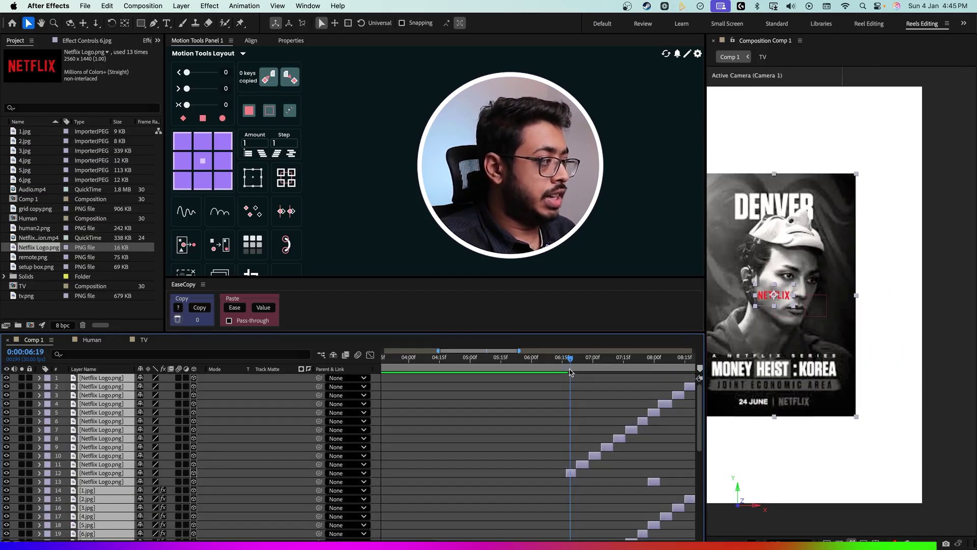